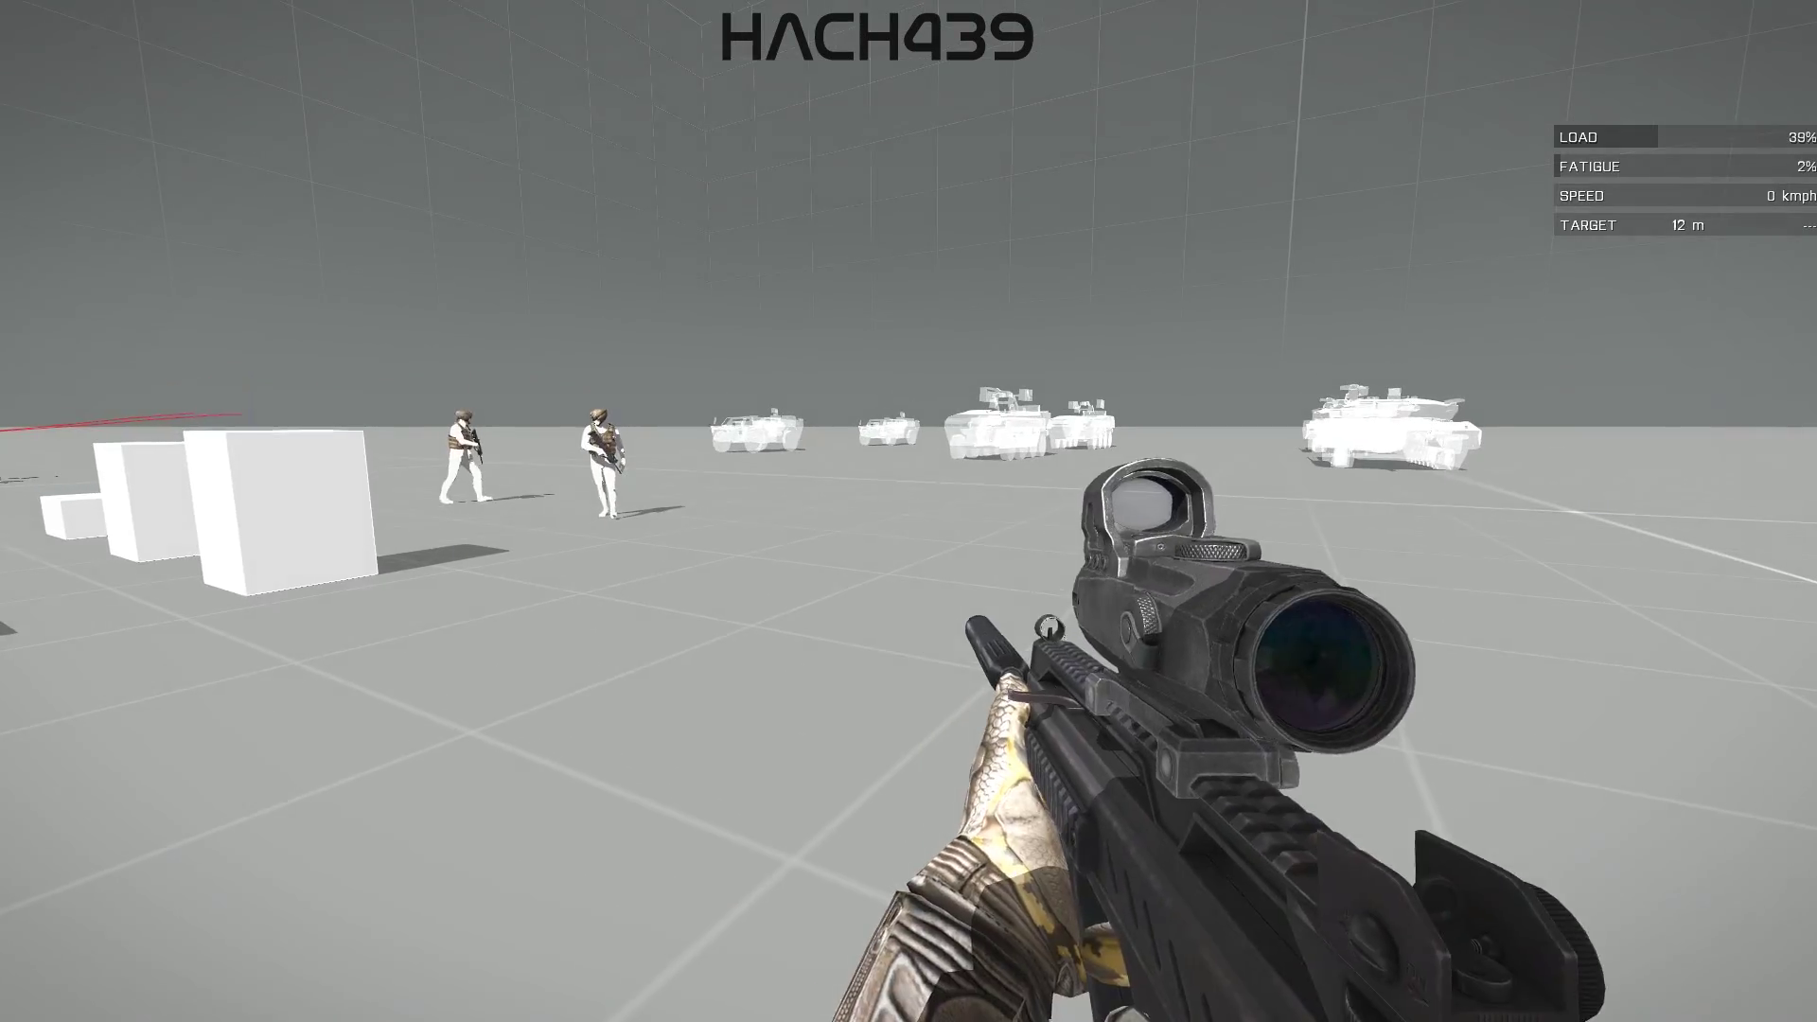
key(w)
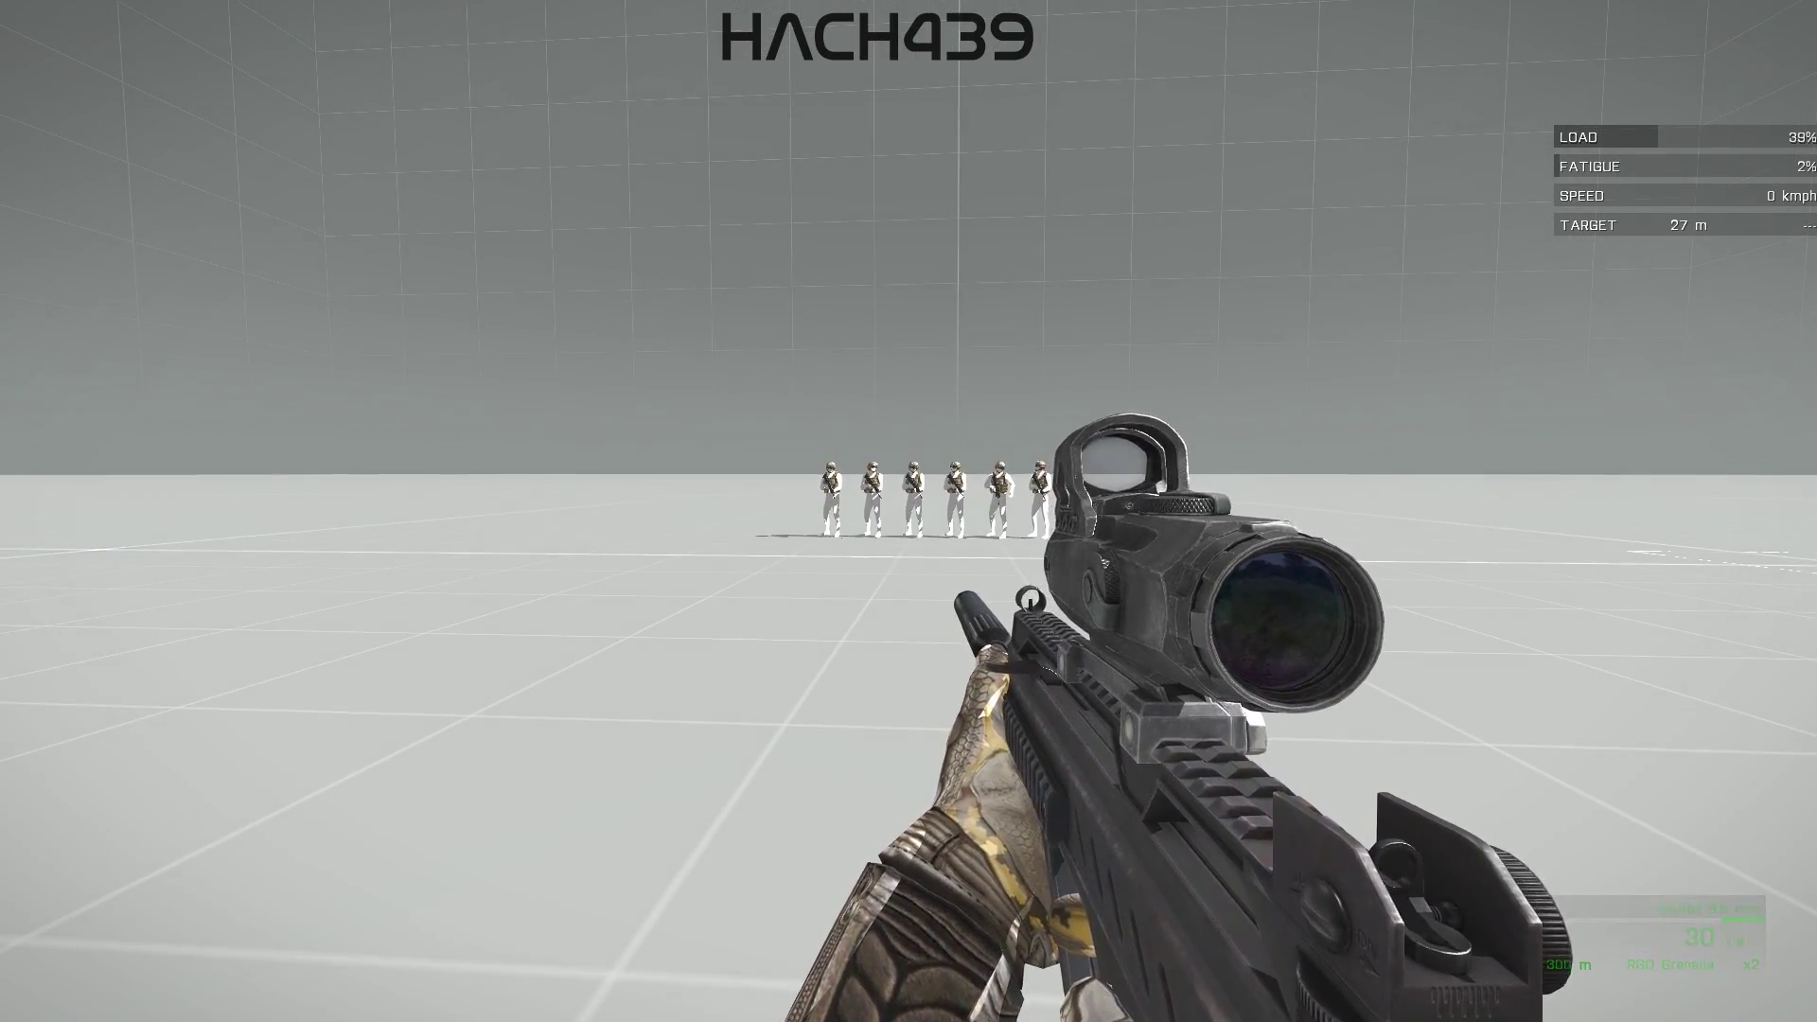
key(shift+w)
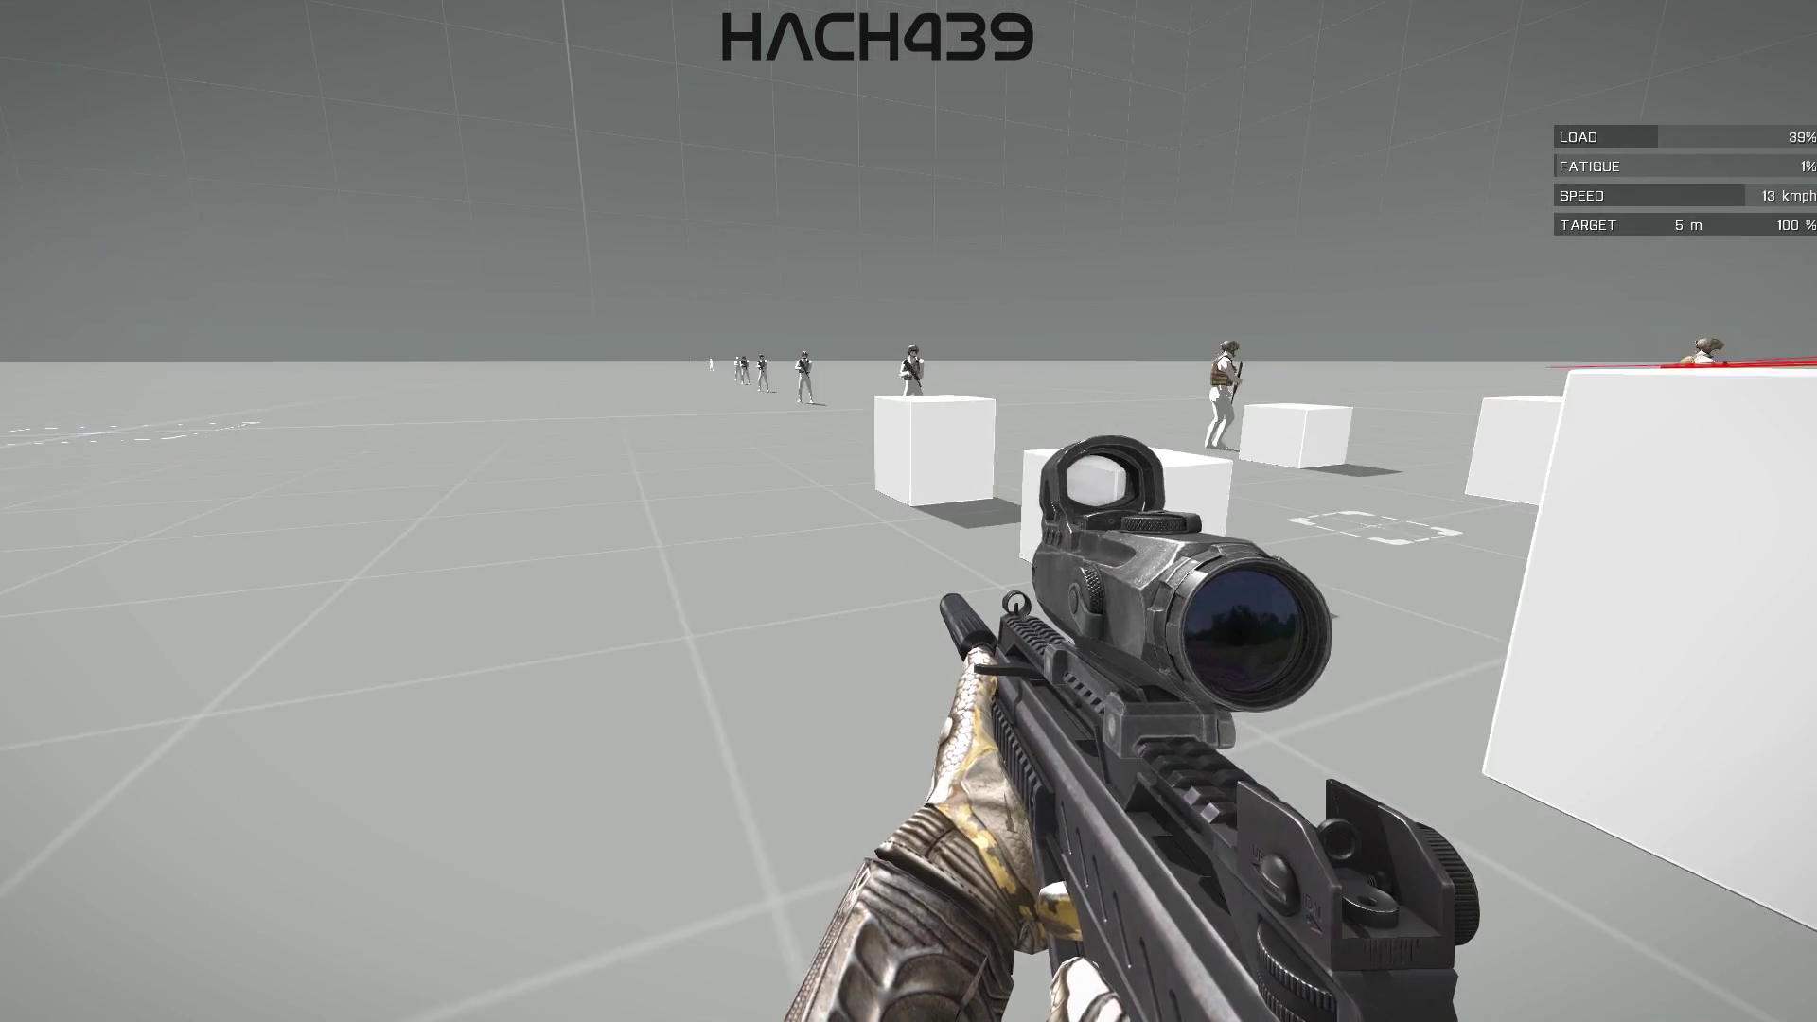
Pause the game and open the keyboard controls configuration with the Common action category shown
key(Escape)
click(142, 890)
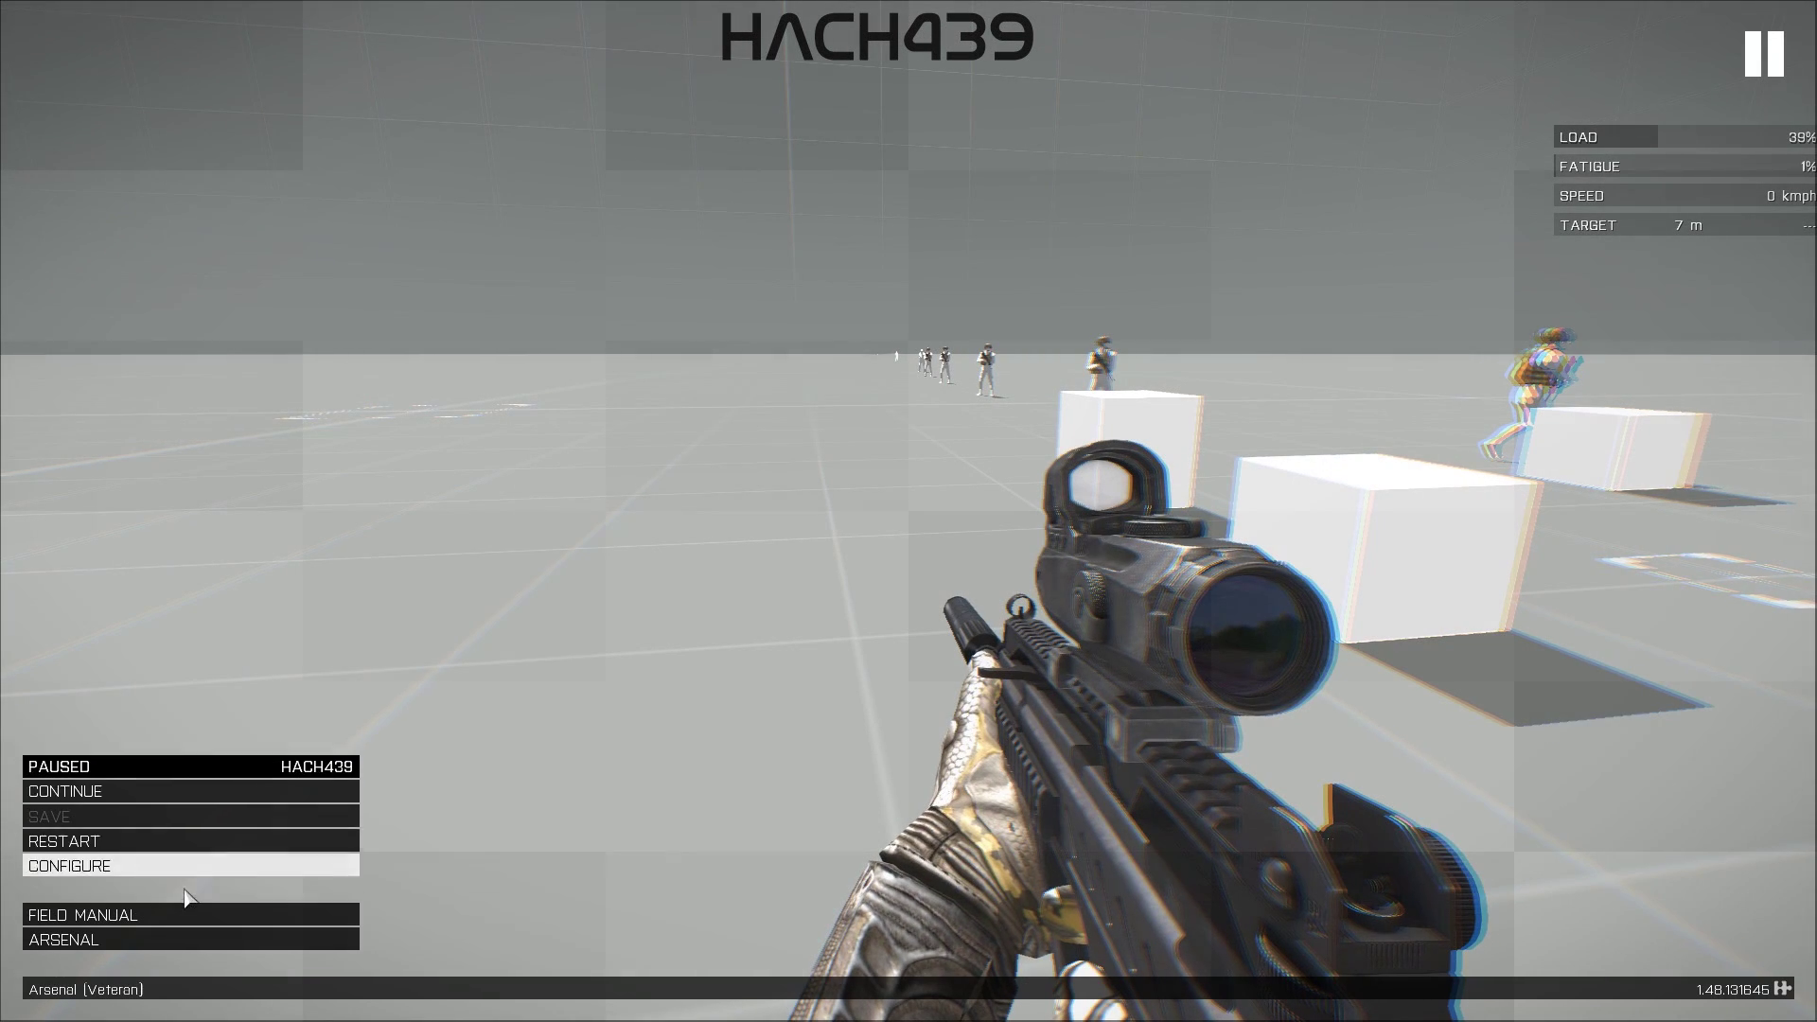
click(142, 866)
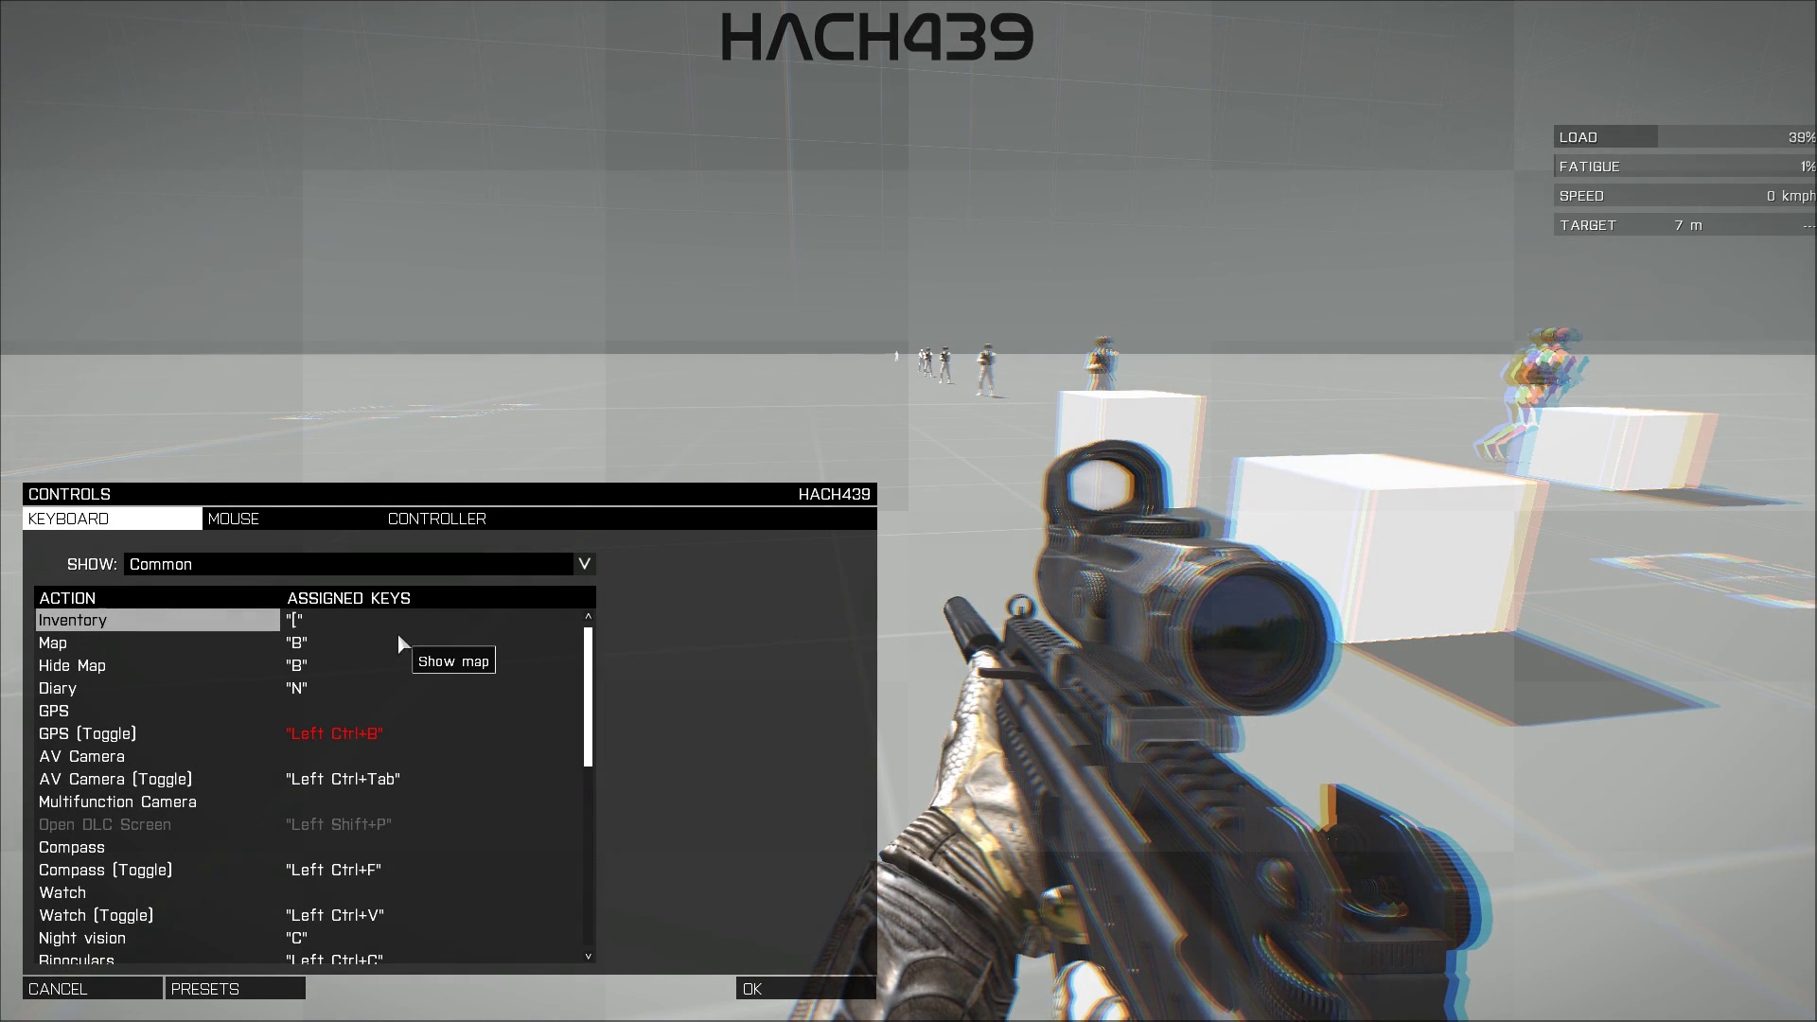
click(182, 566)
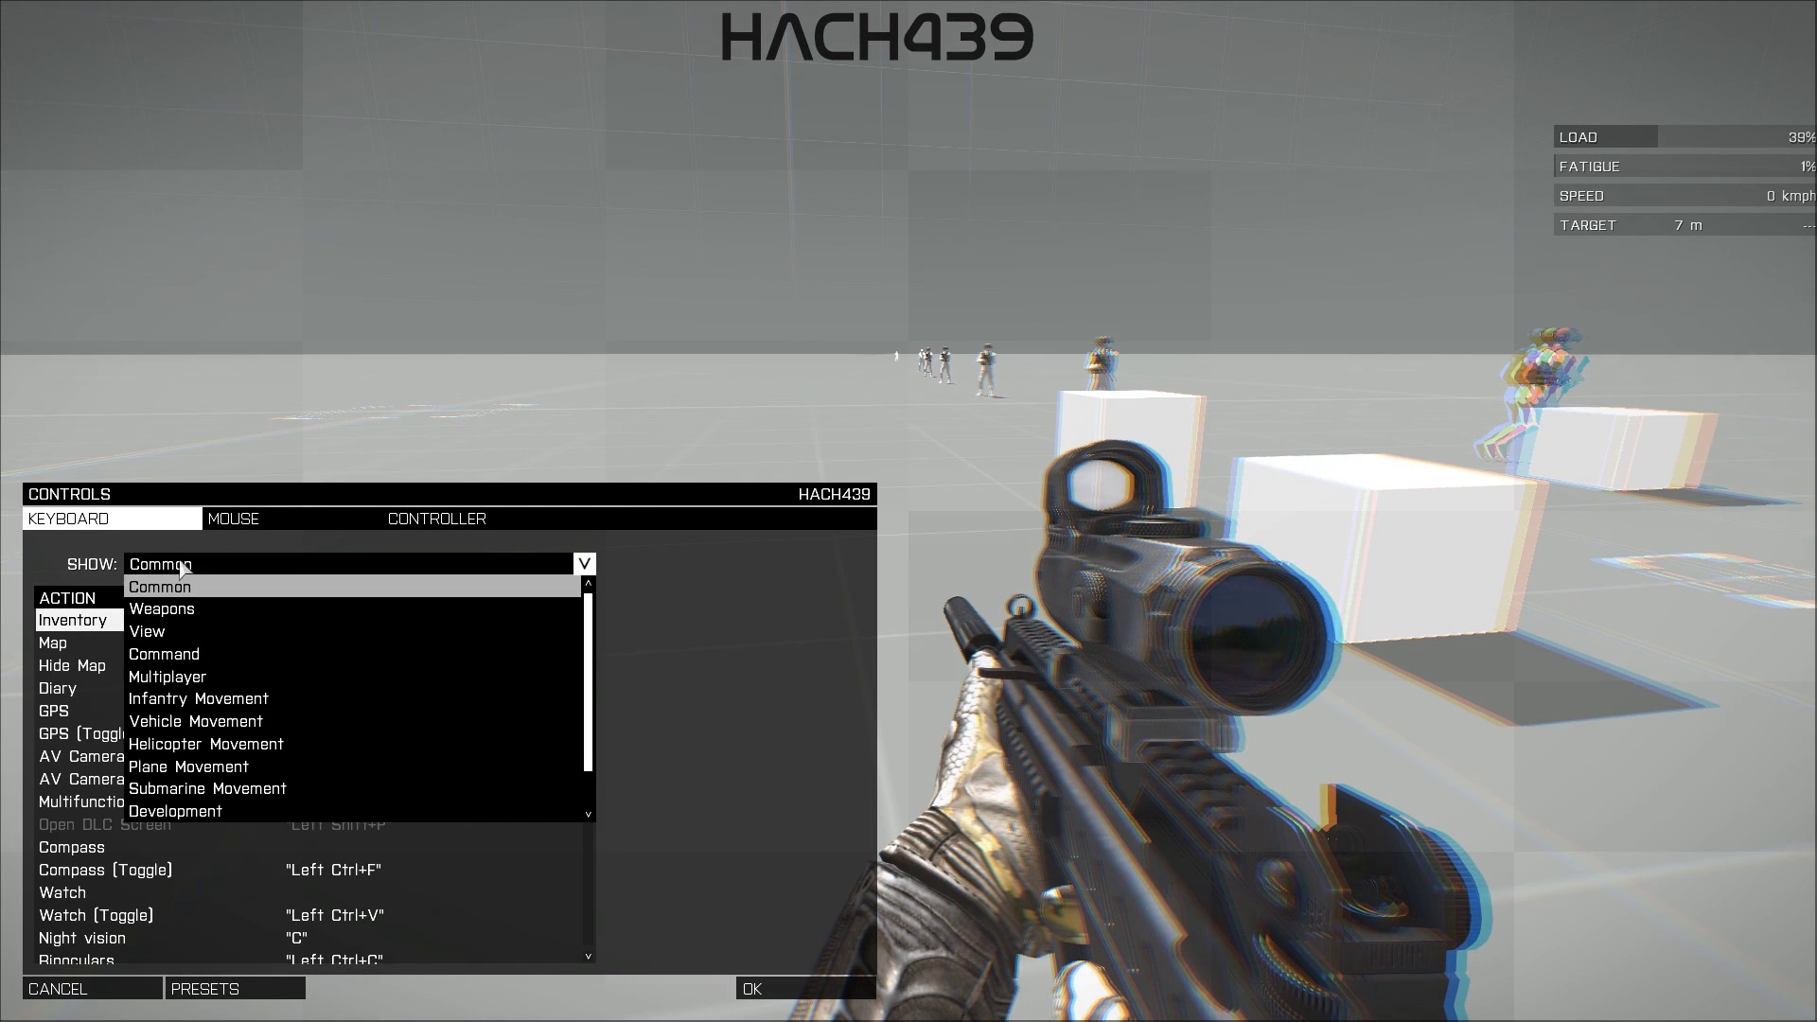
click(173, 589)
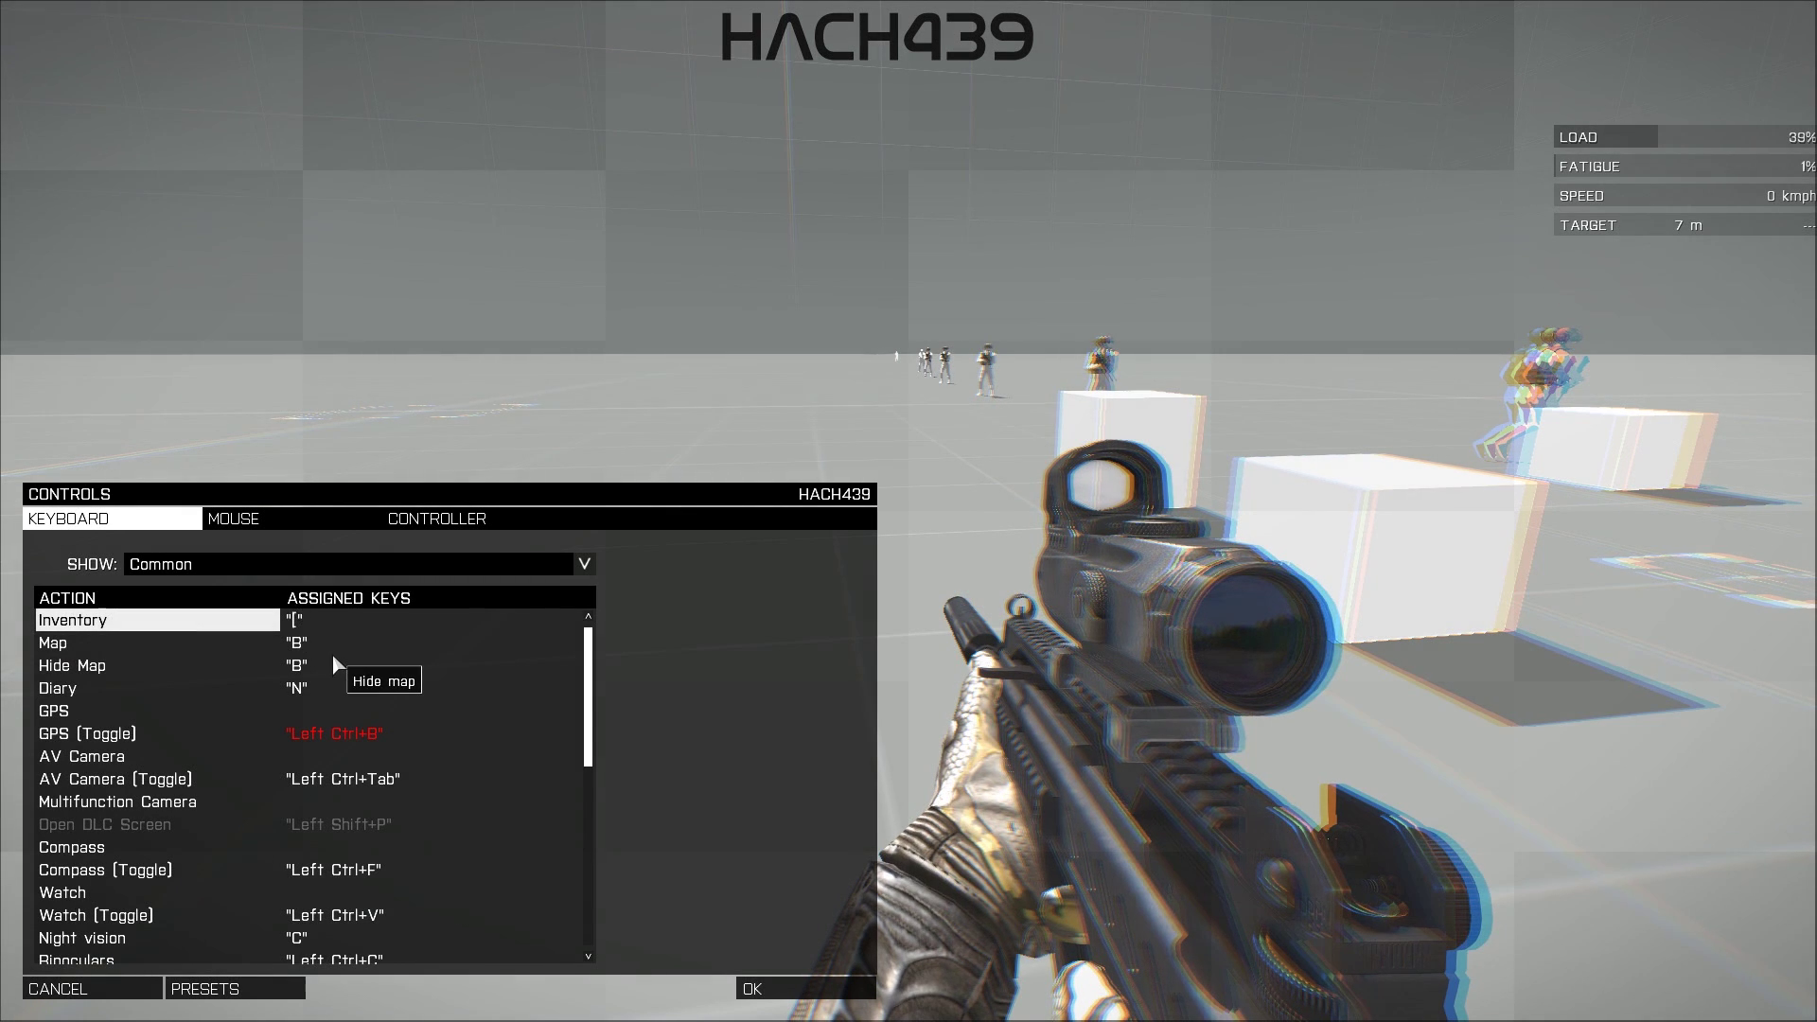
Review the key assignments in the Common category, from map and GPS through the action menu to vehicle exit and time controls
scroll(332, 661, down, 2)
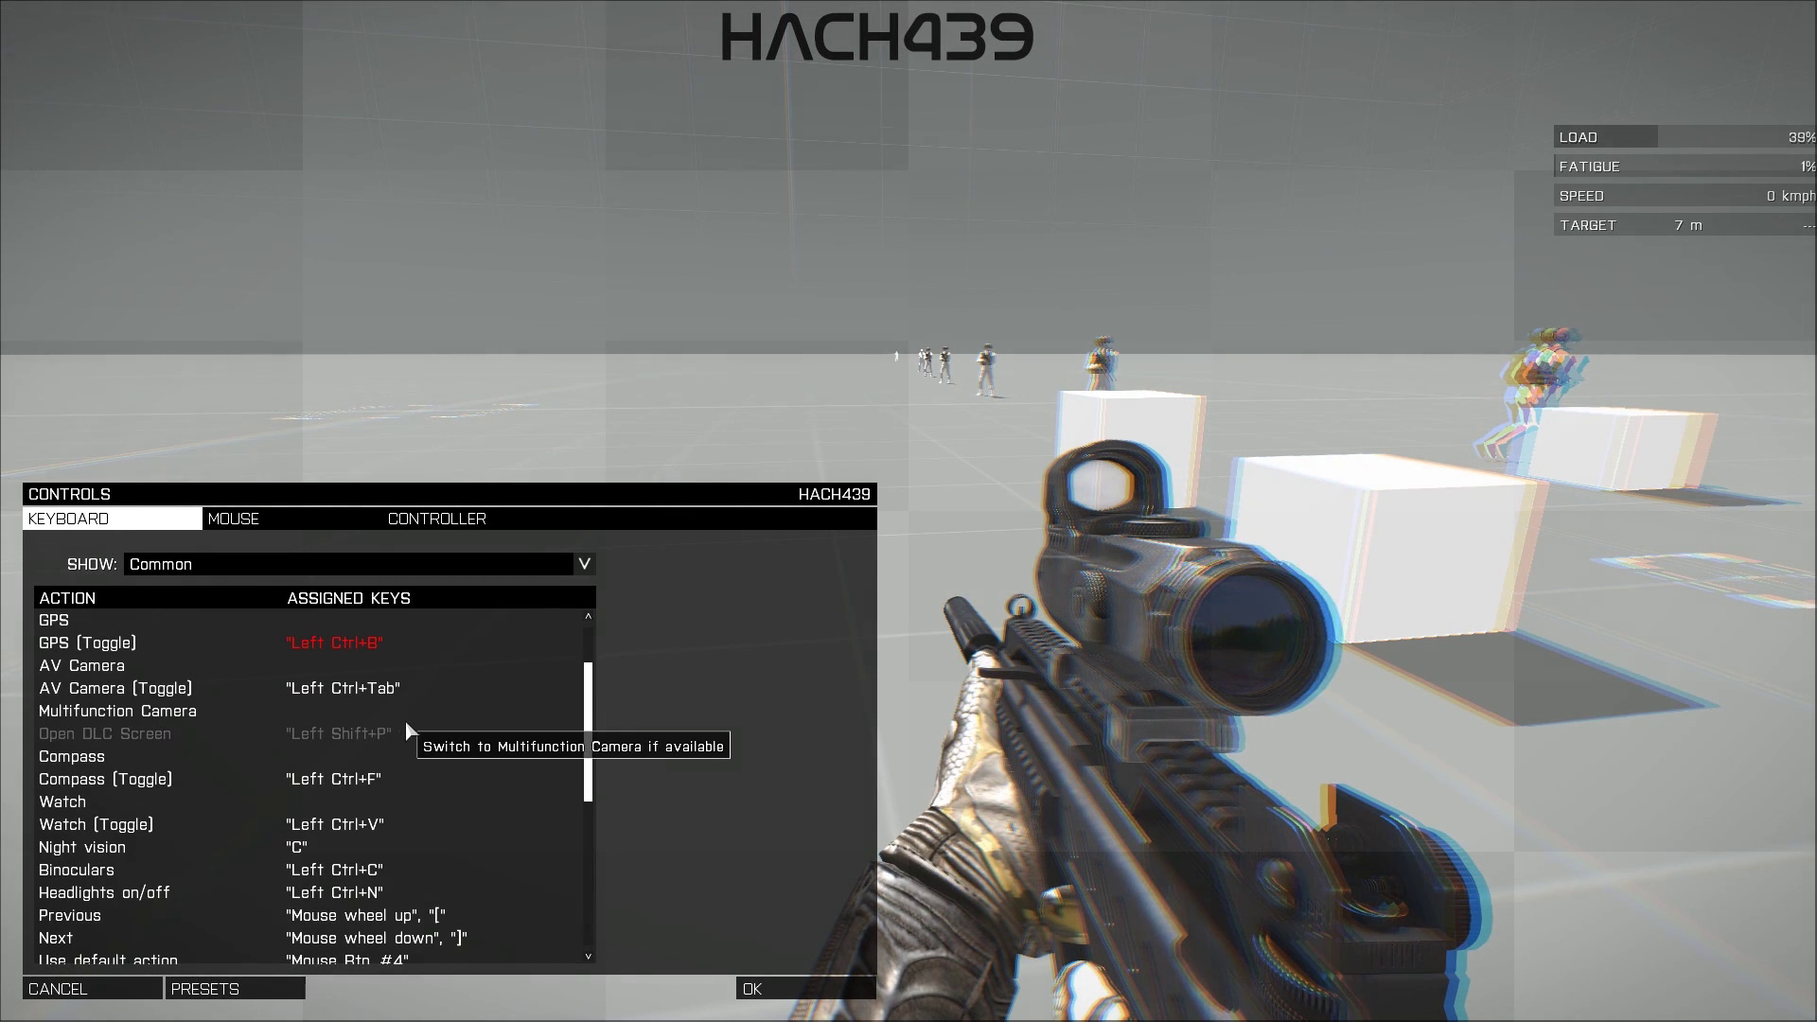
scroll(400, 762, down, 2)
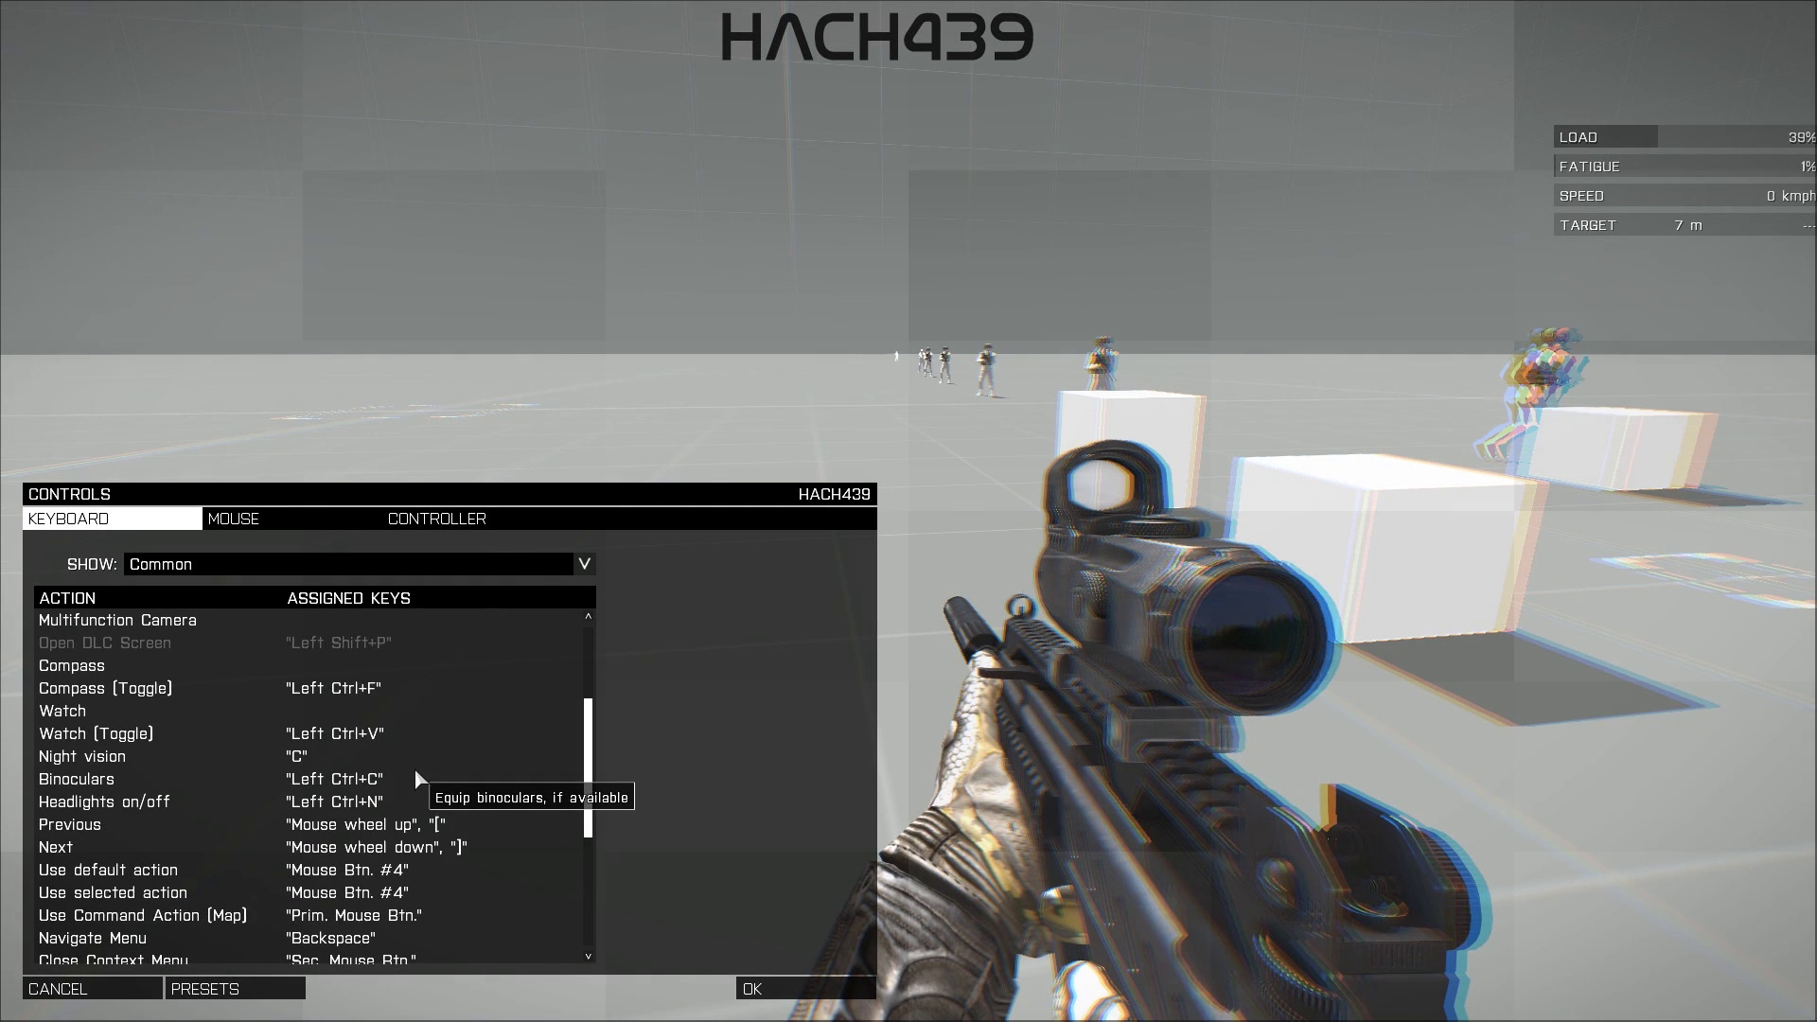
scroll(445, 774, up, 4)
scroll(515, 775, down, 1)
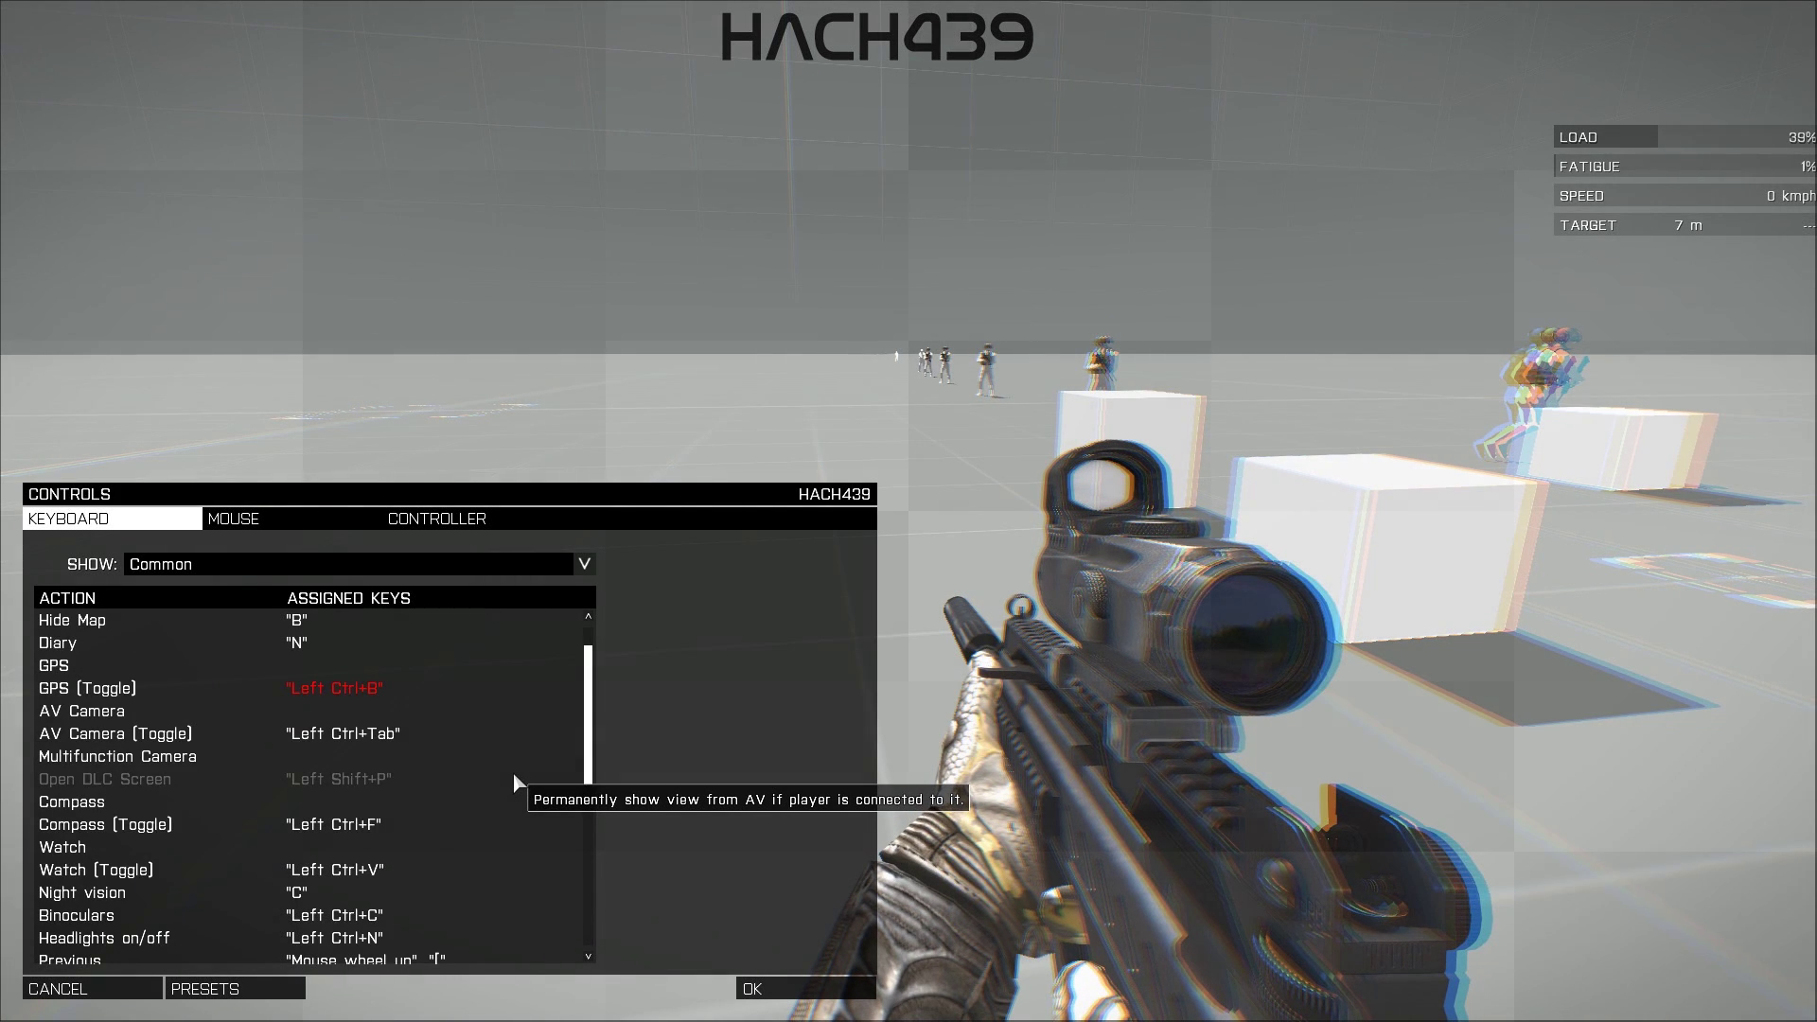
scroll(514, 776, down, 1)
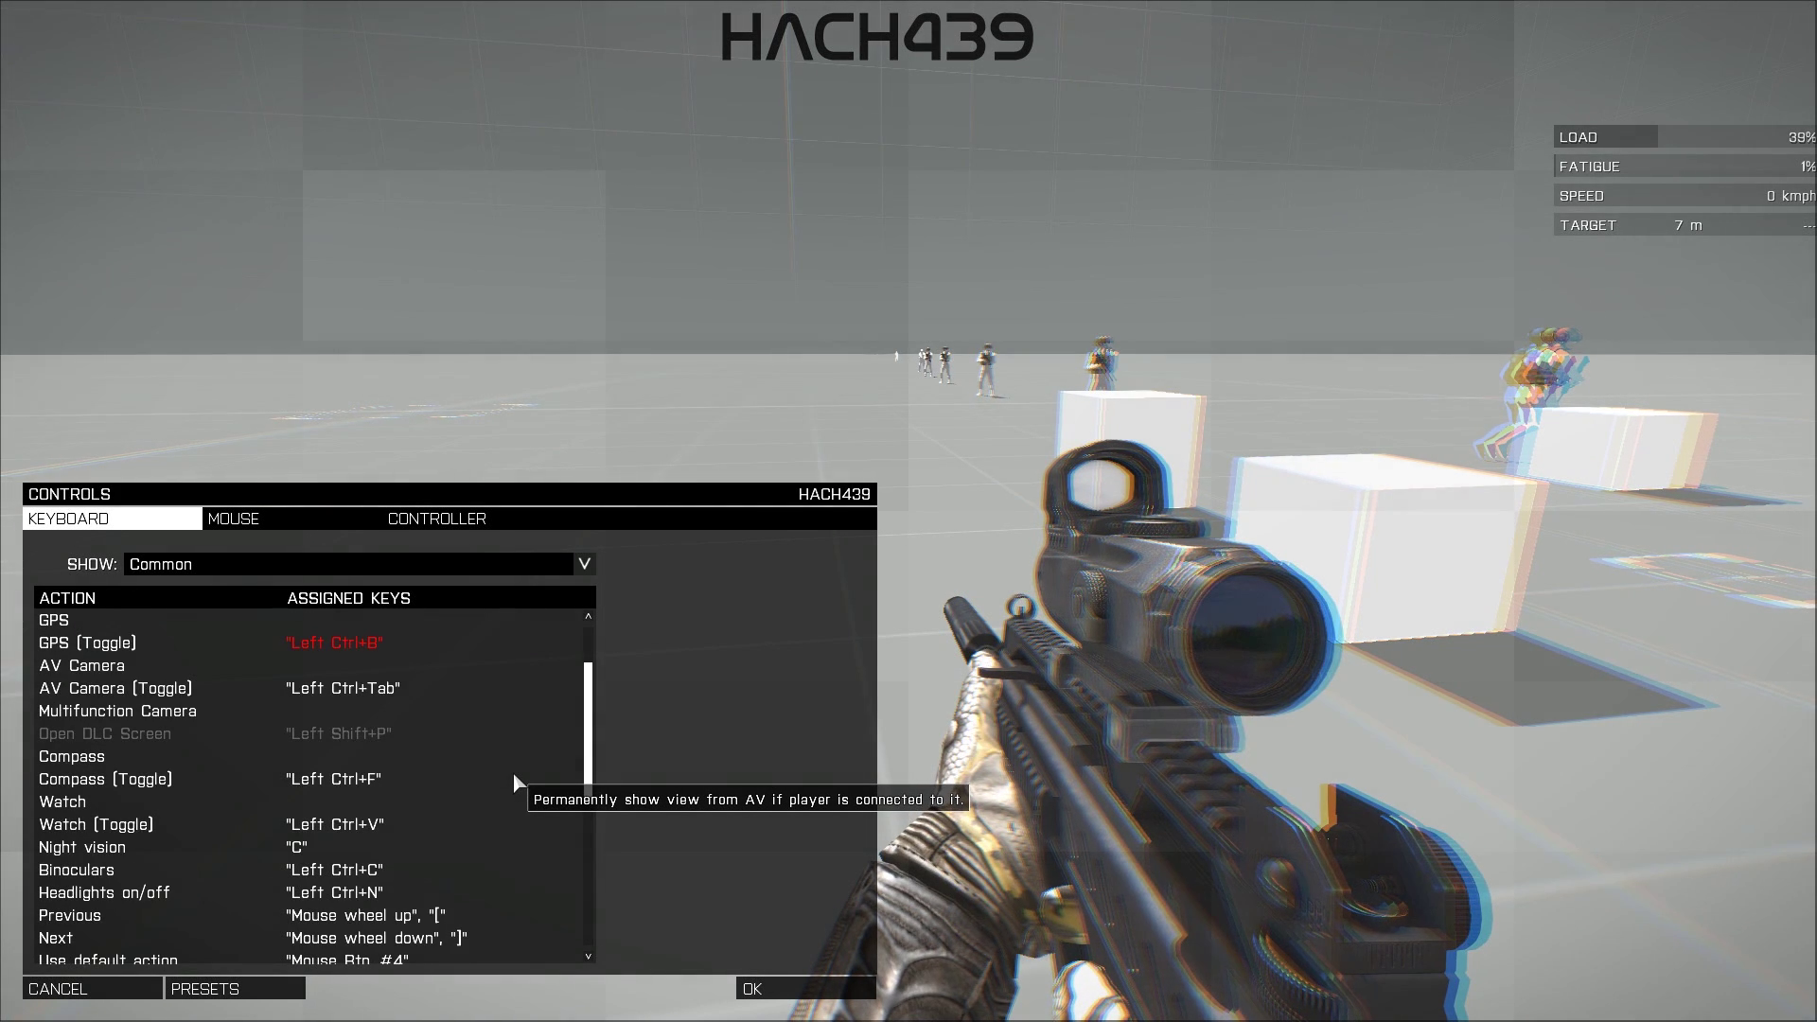
scroll(514, 779, down, 1)
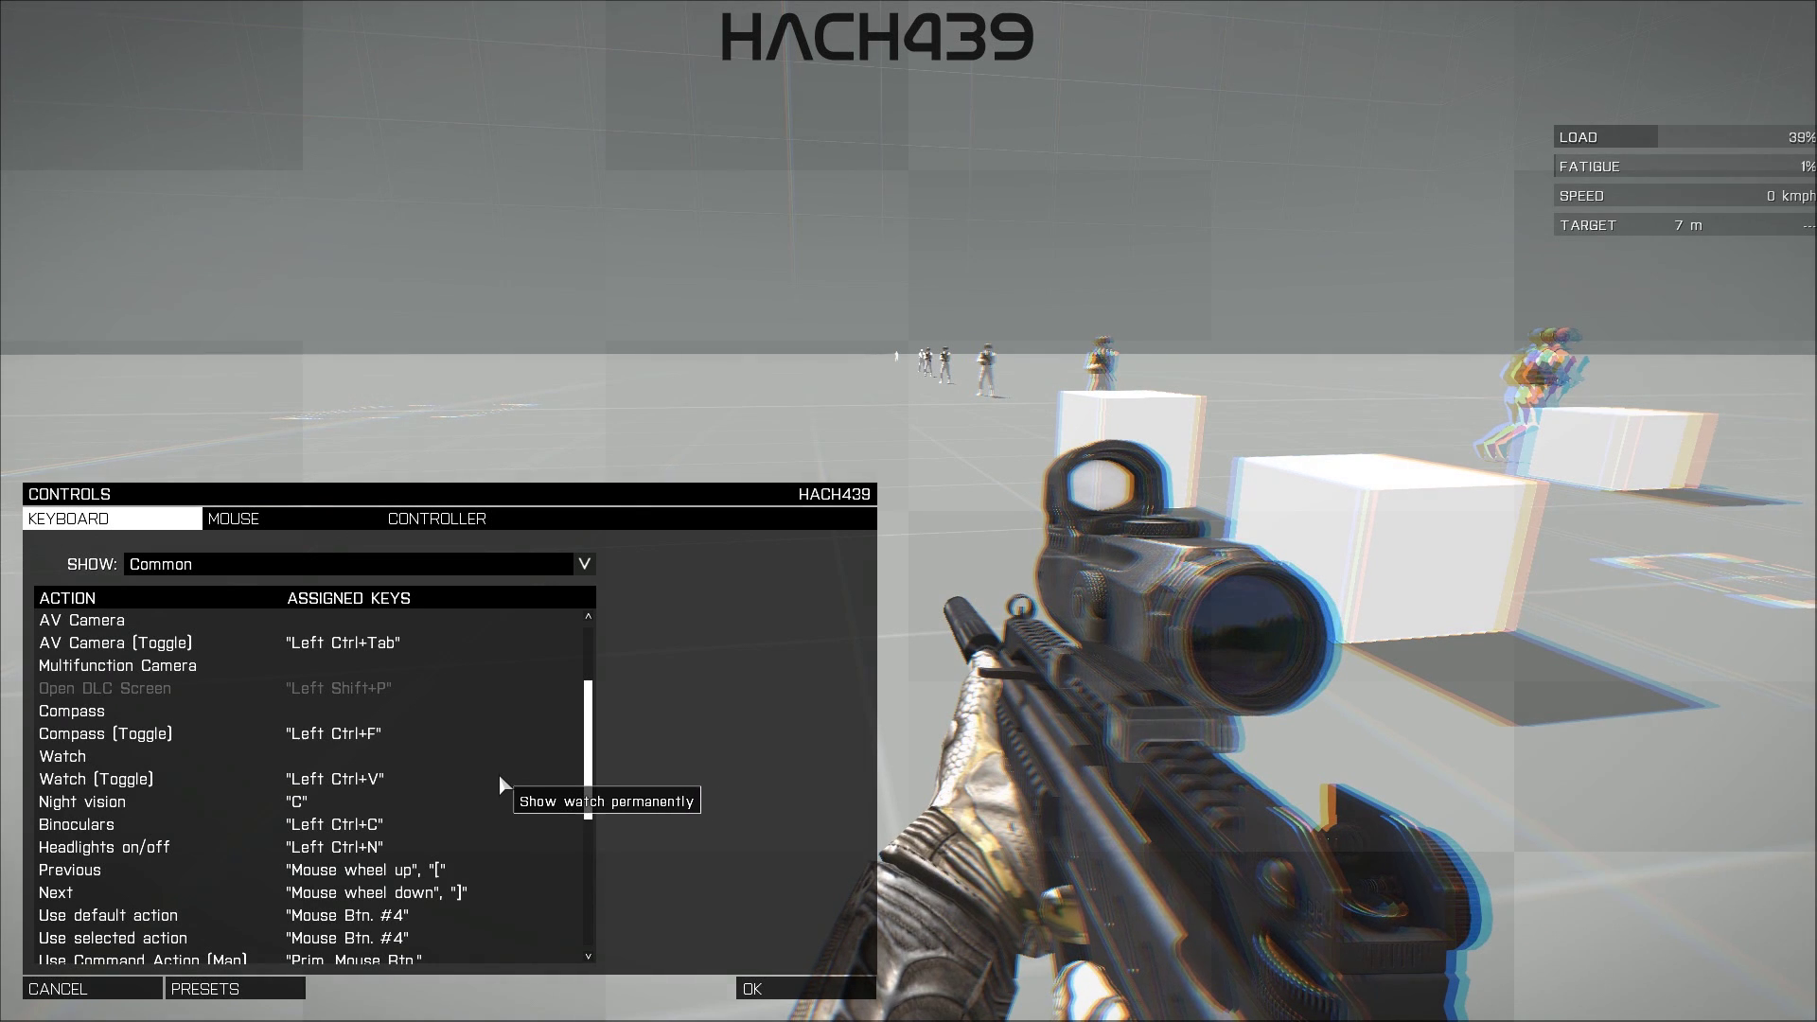
scroll(498, 774, down, 1)
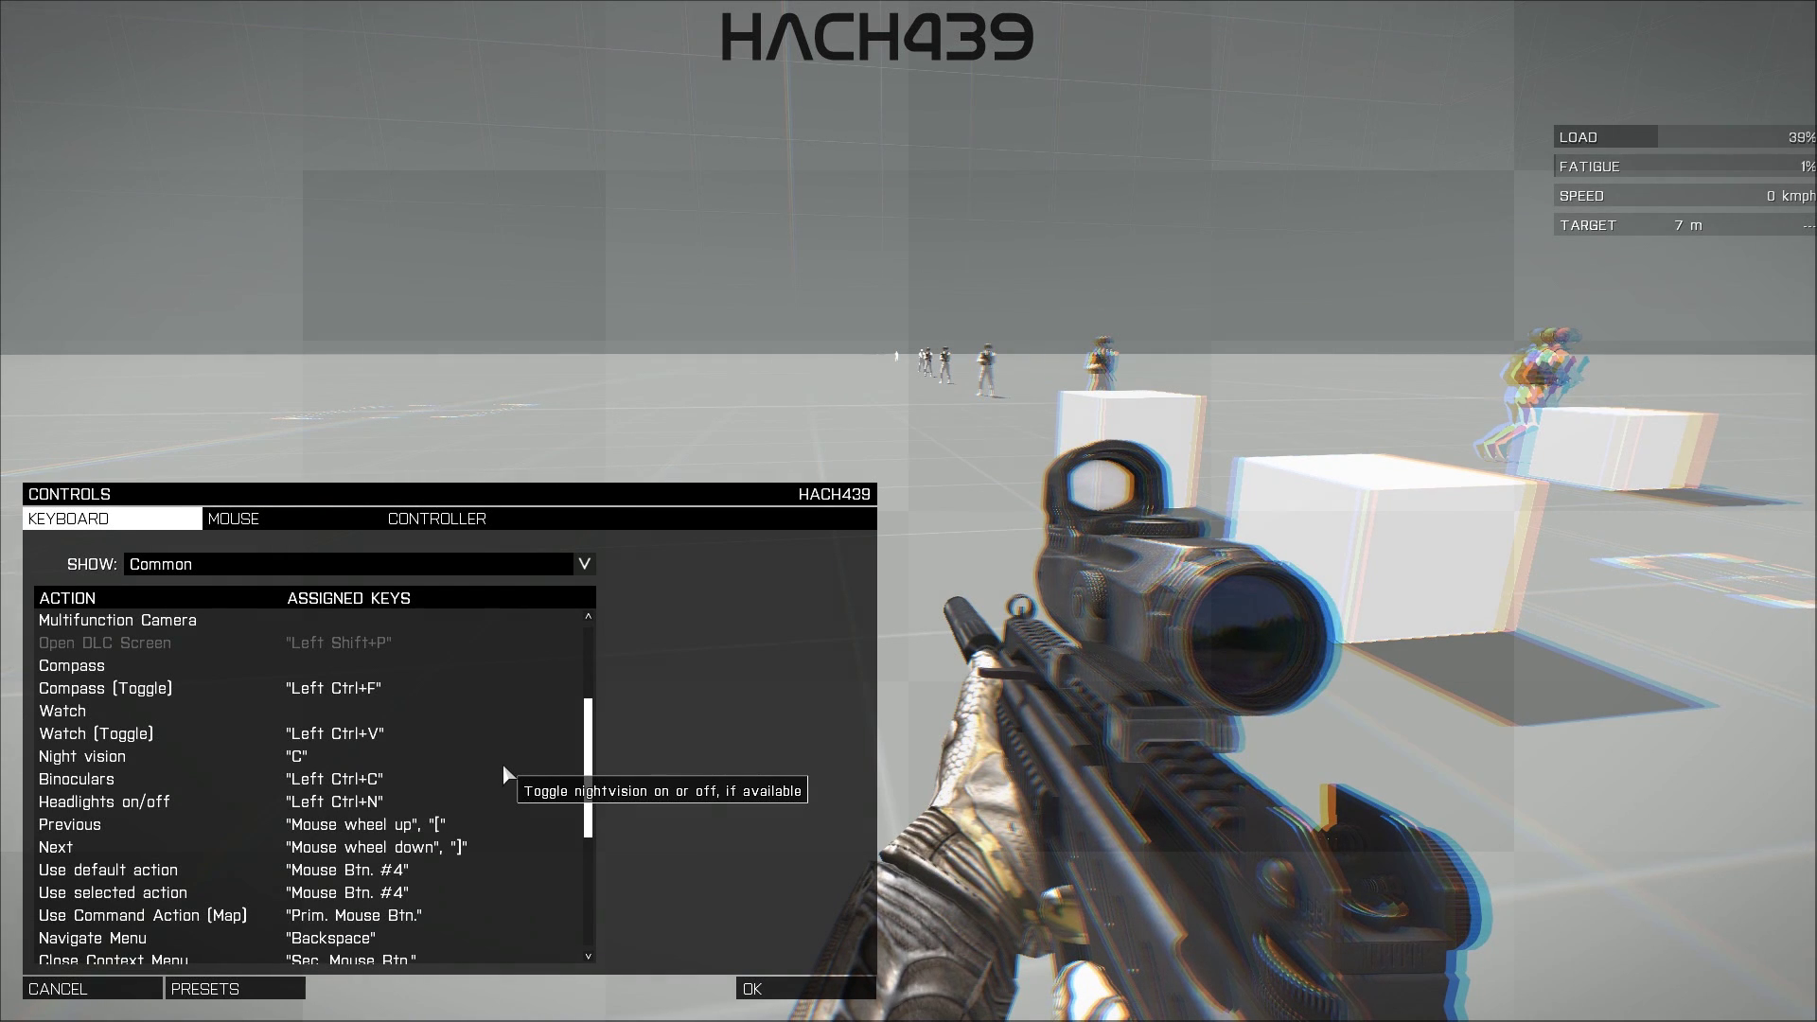
scroll(503, 763, down, 2)
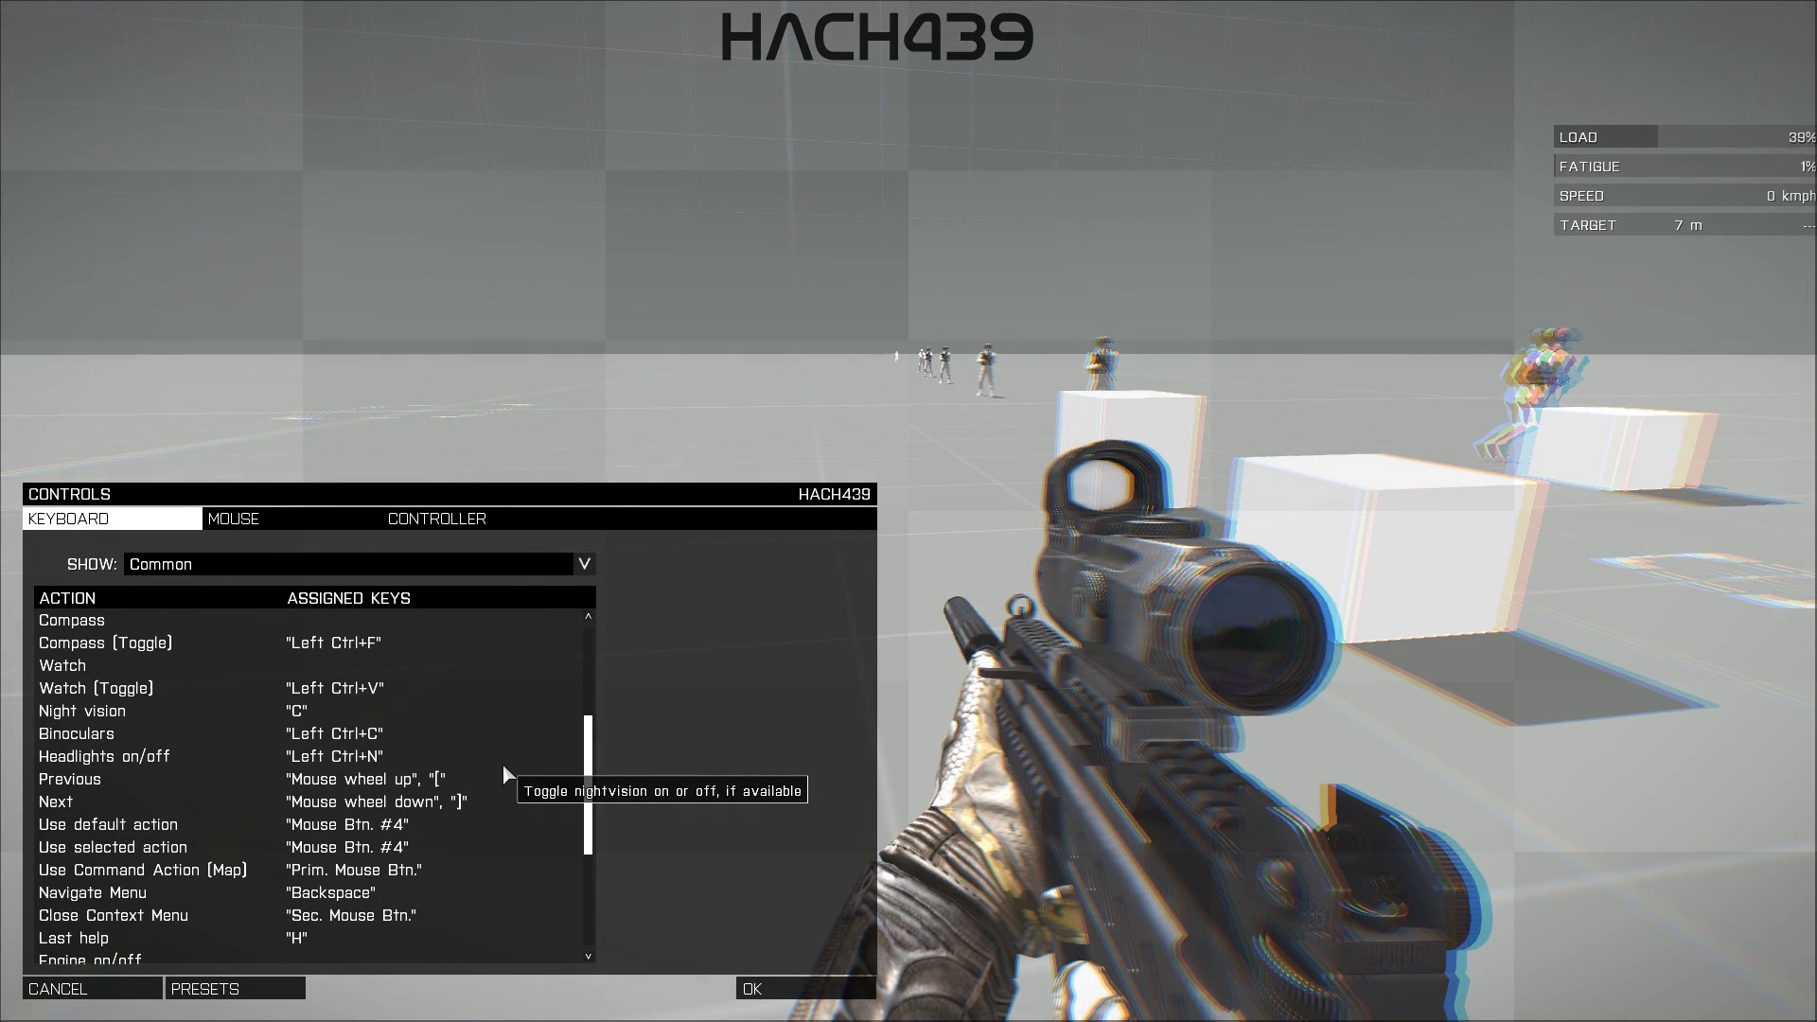
scroll(502, 776, down, 2)
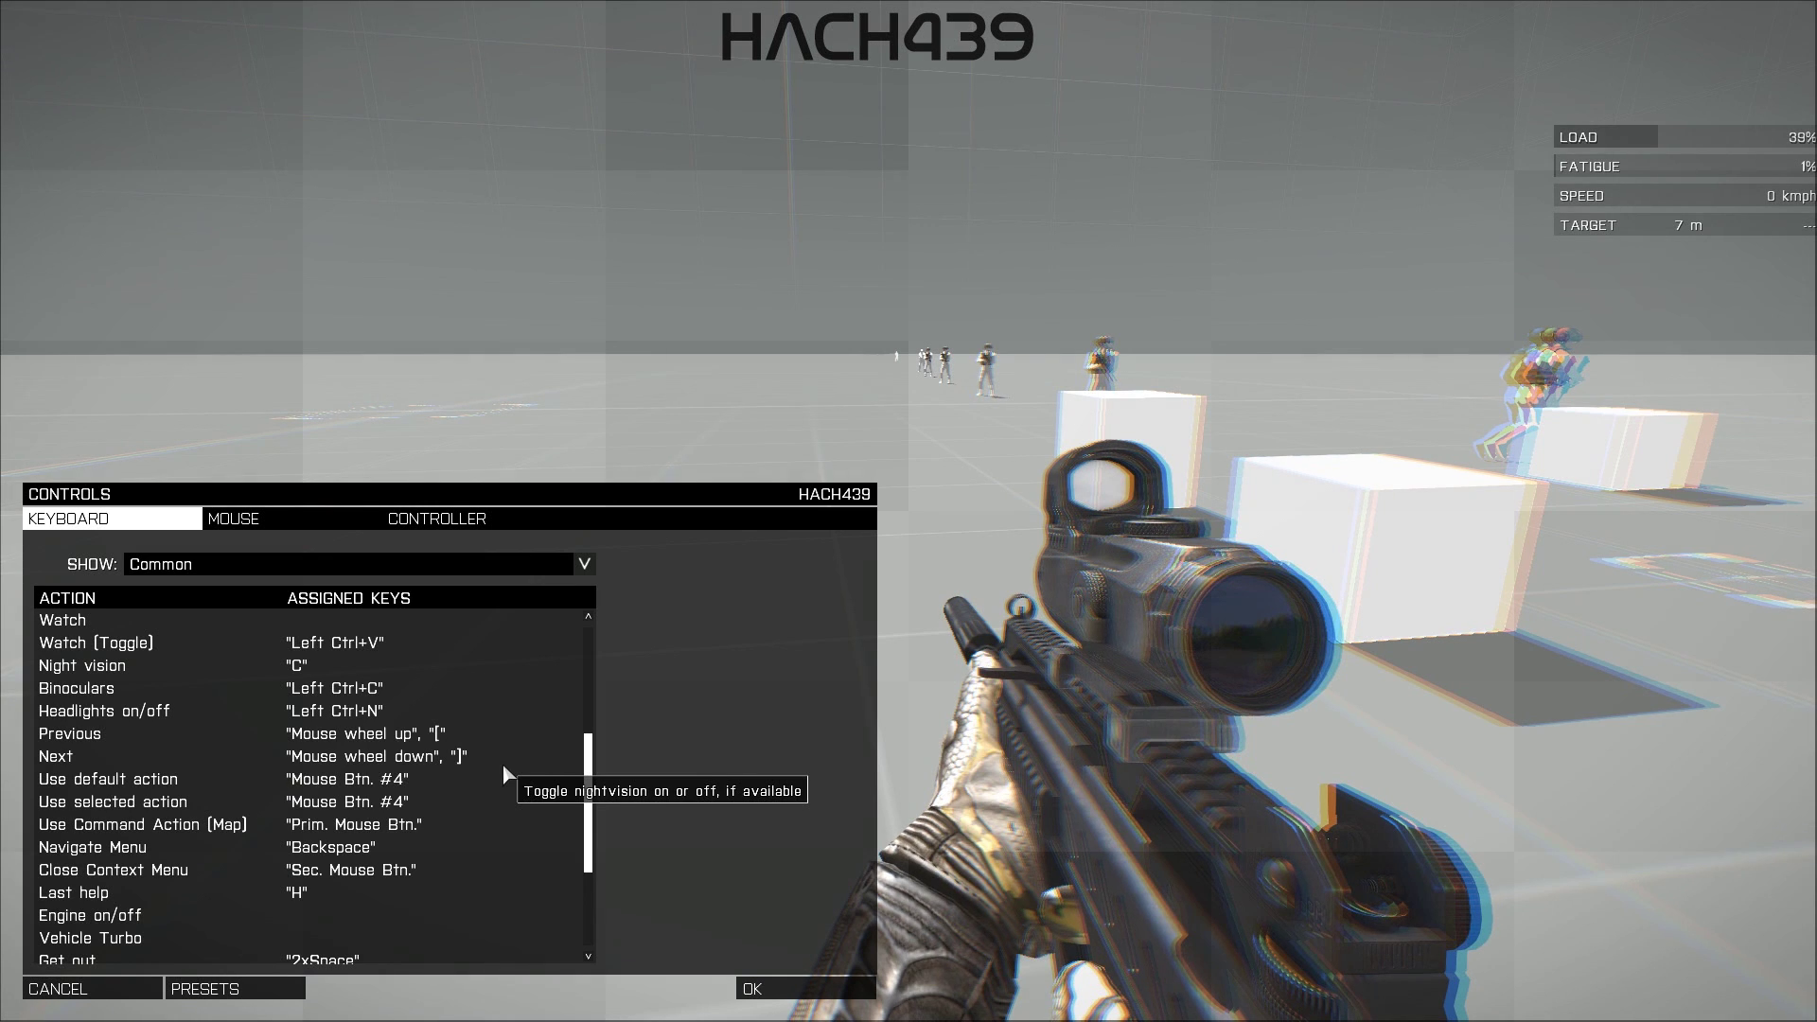
scroll(503, 763, down, 2)
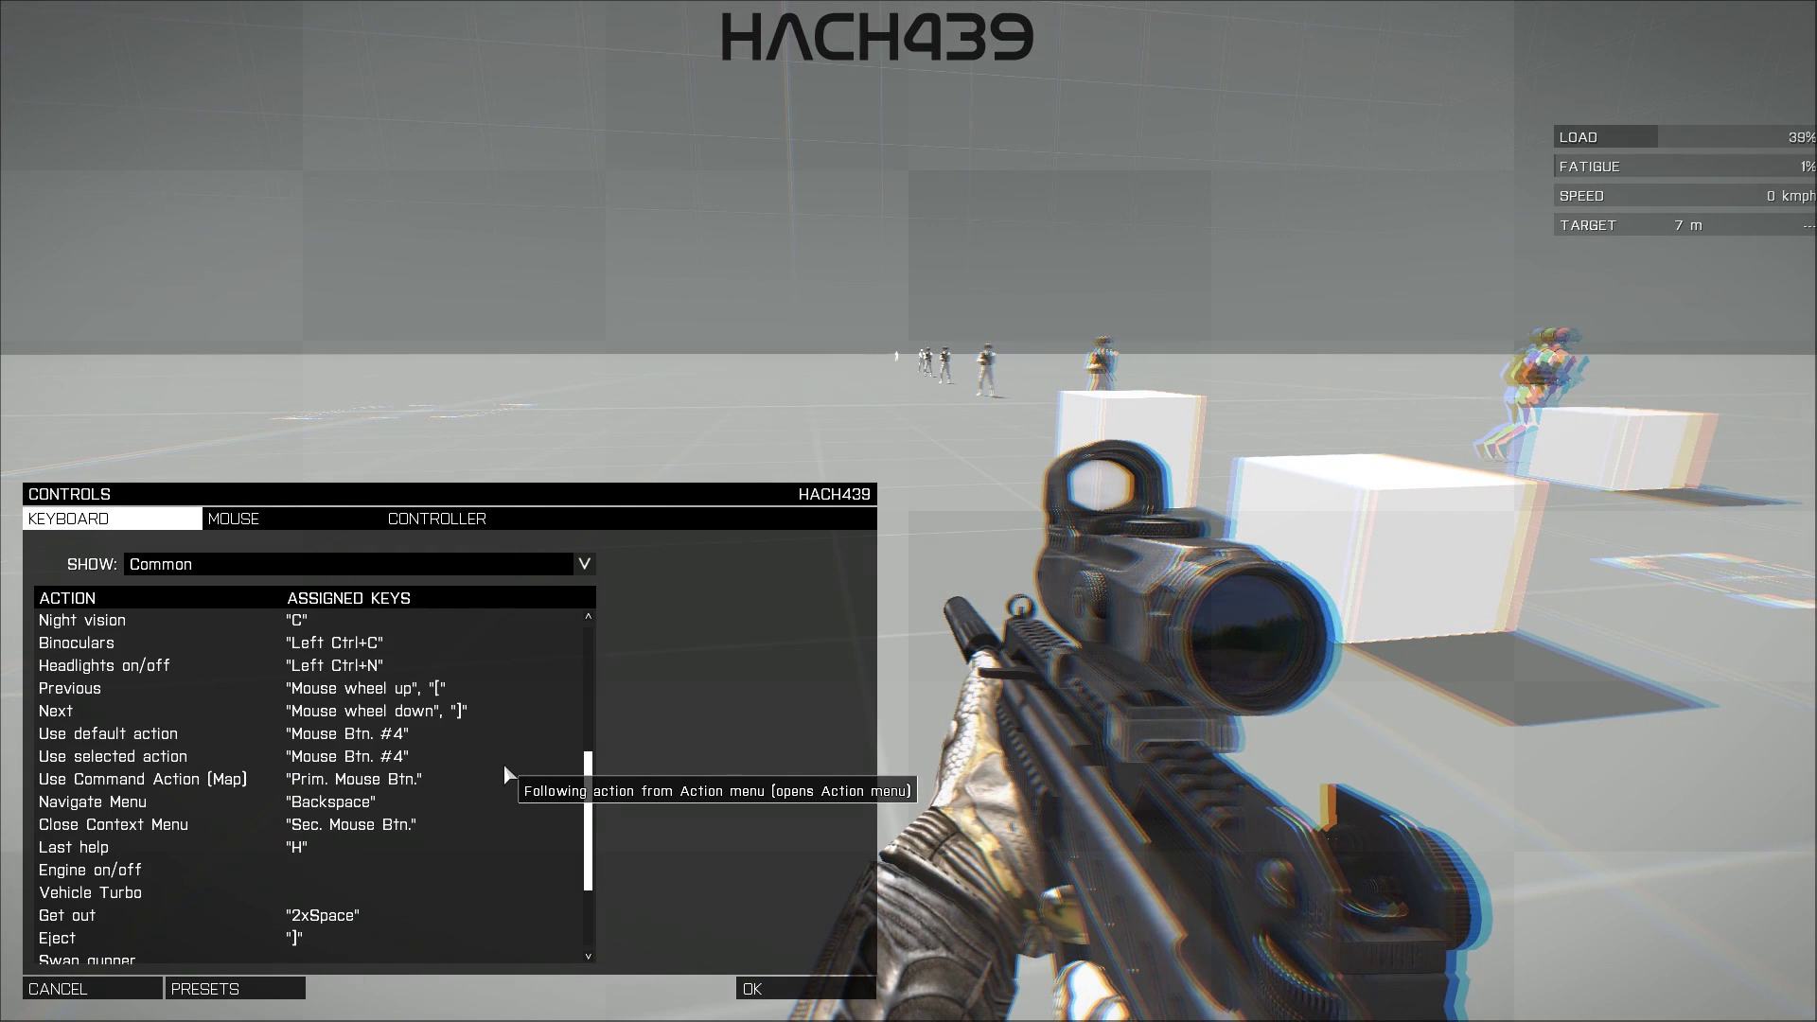
scroll(504, 762, down, 4)
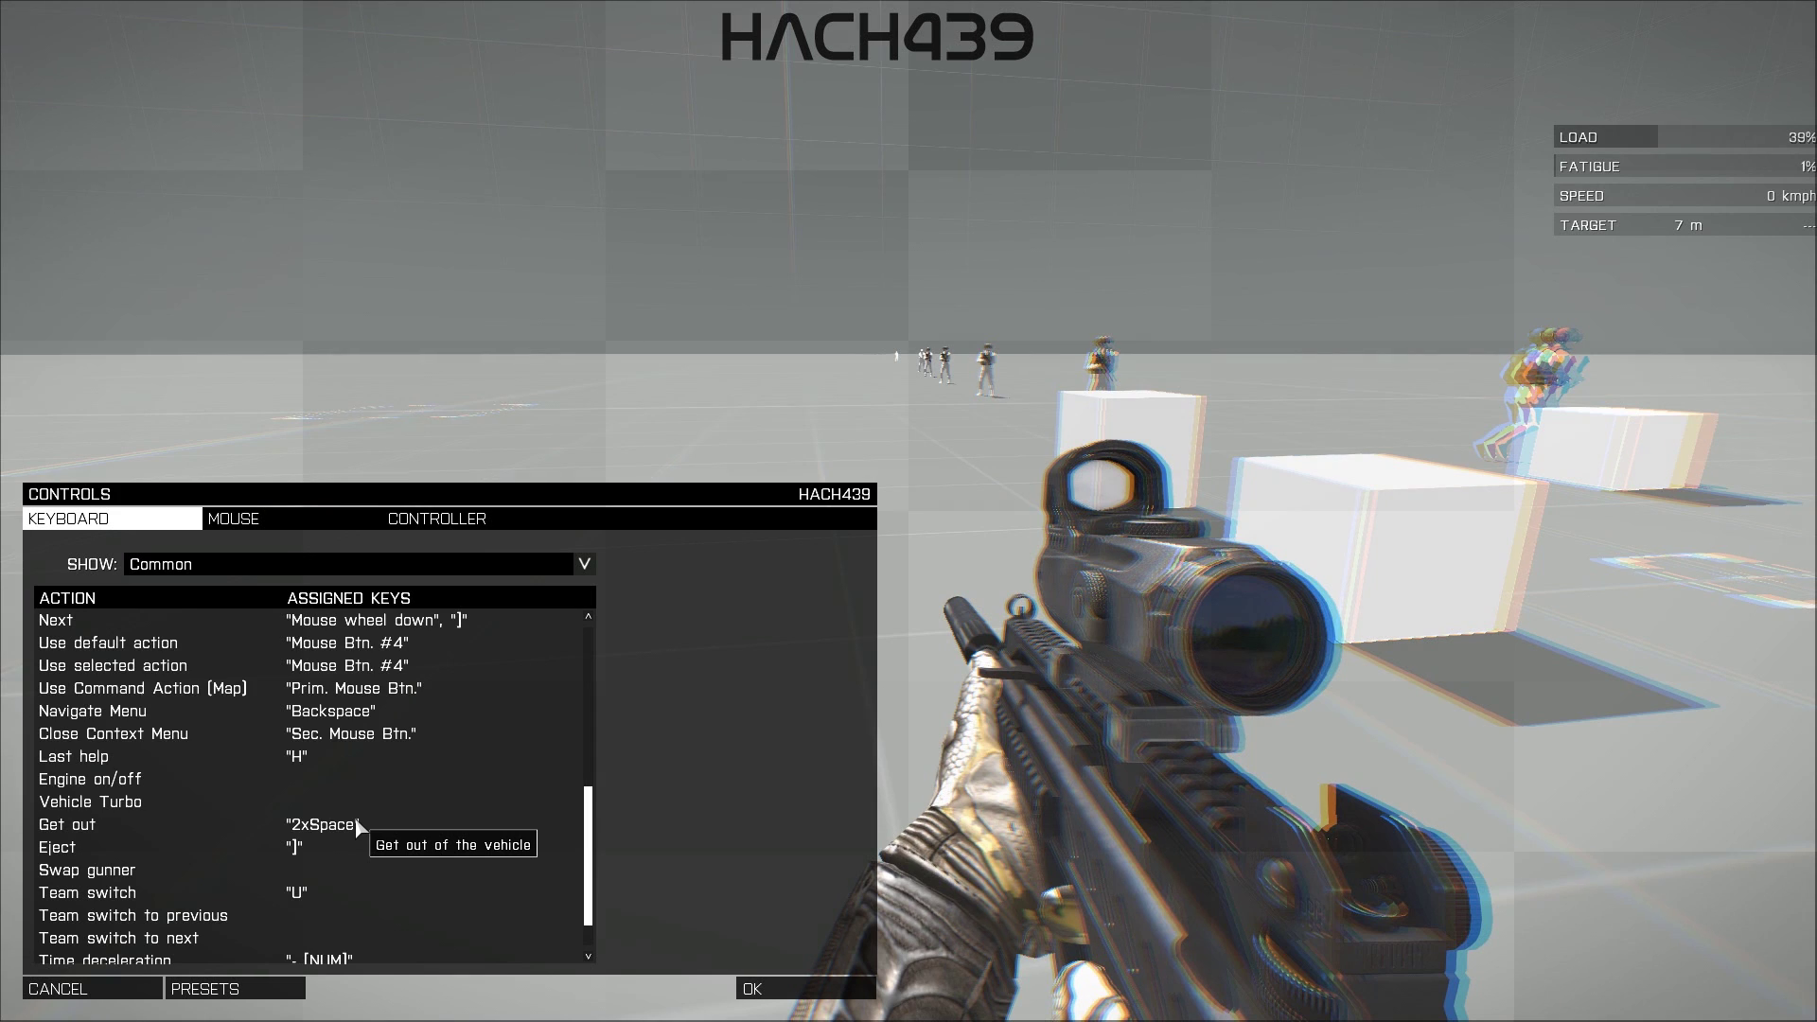
scroll(530, 829, down, 2)
scroll(516, 880, down, 1)
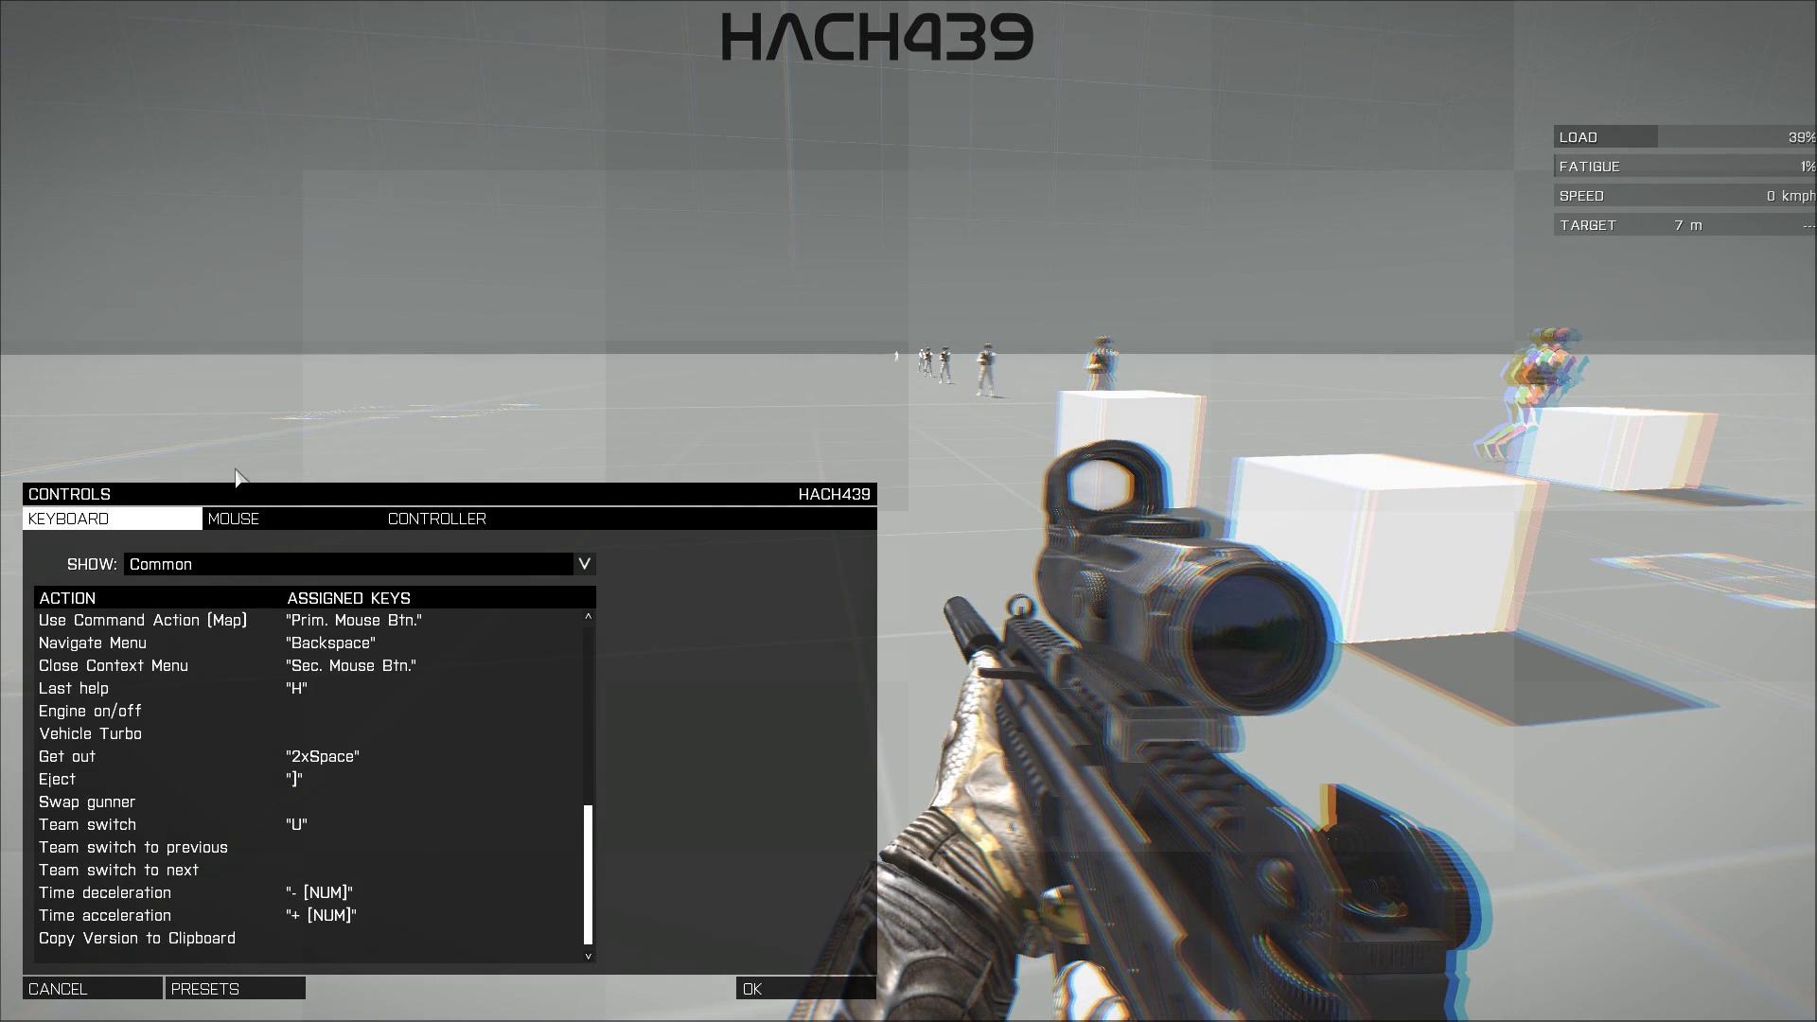
Show the Weapons category and review its key assignments, from firing and optics through zeroing and targeting to countermeasures
click(252, 572)
click(256, 603)
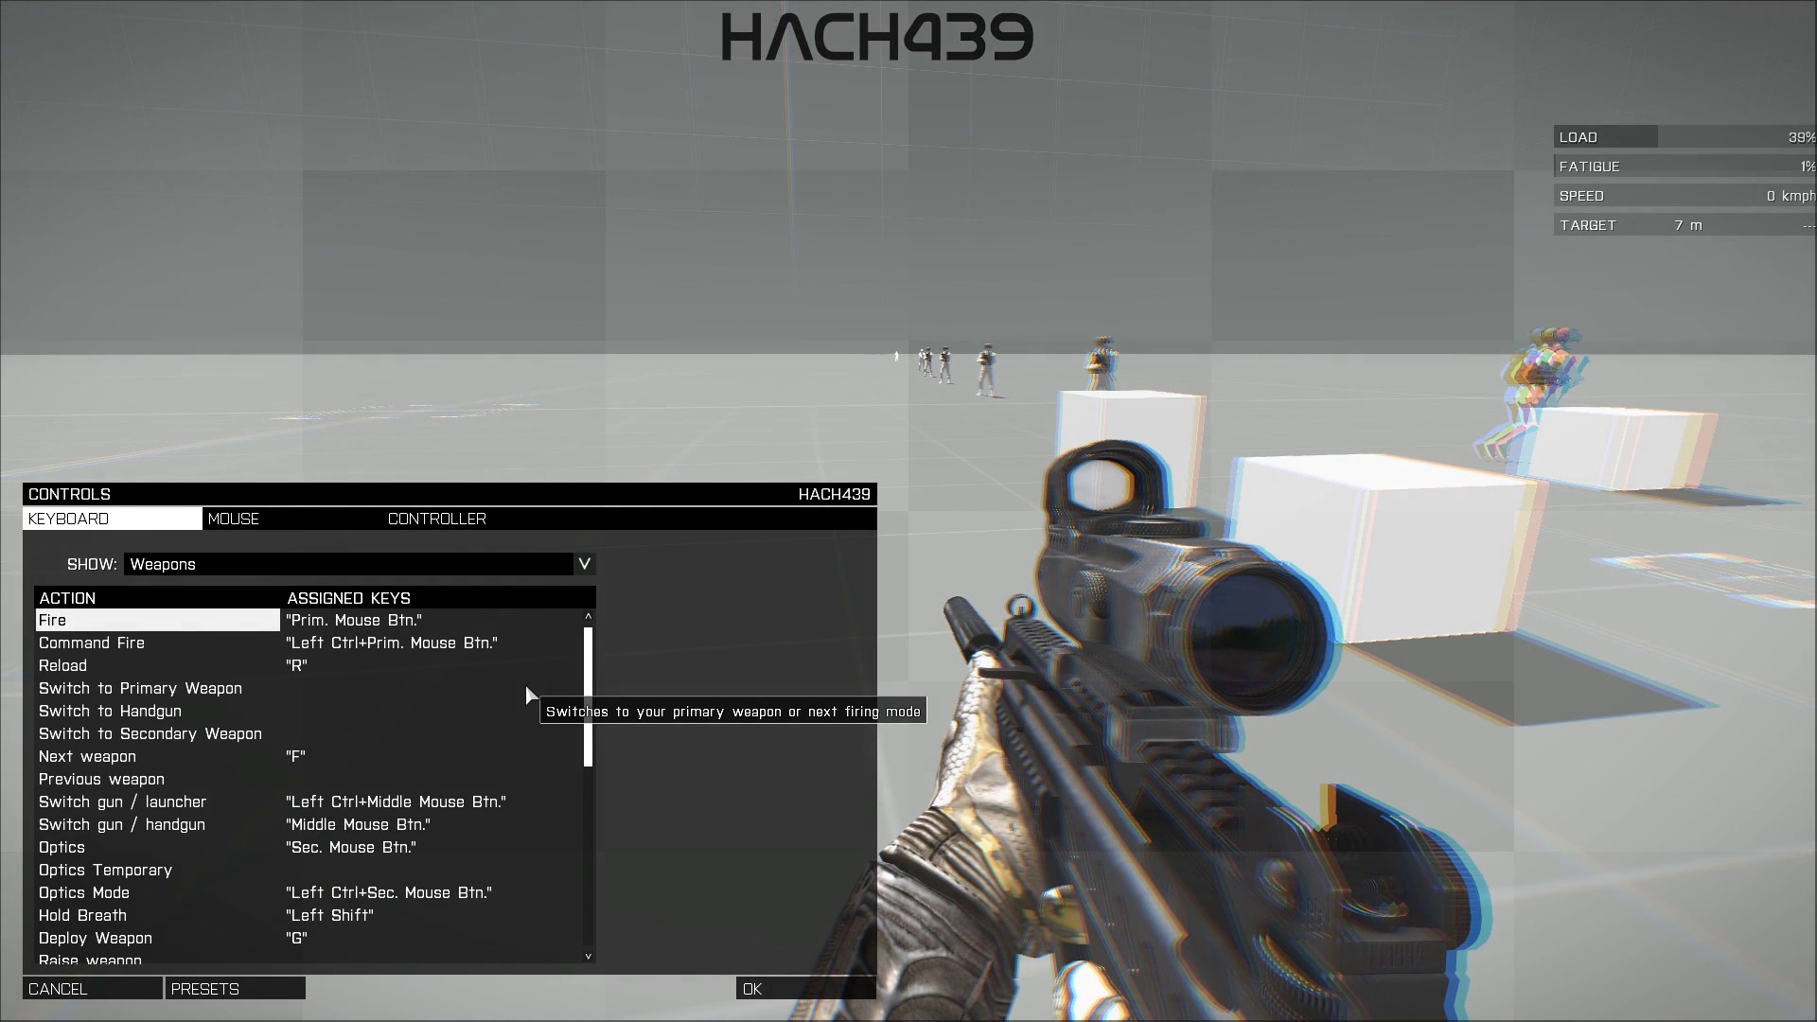
scroll(513, 734, down, 2)
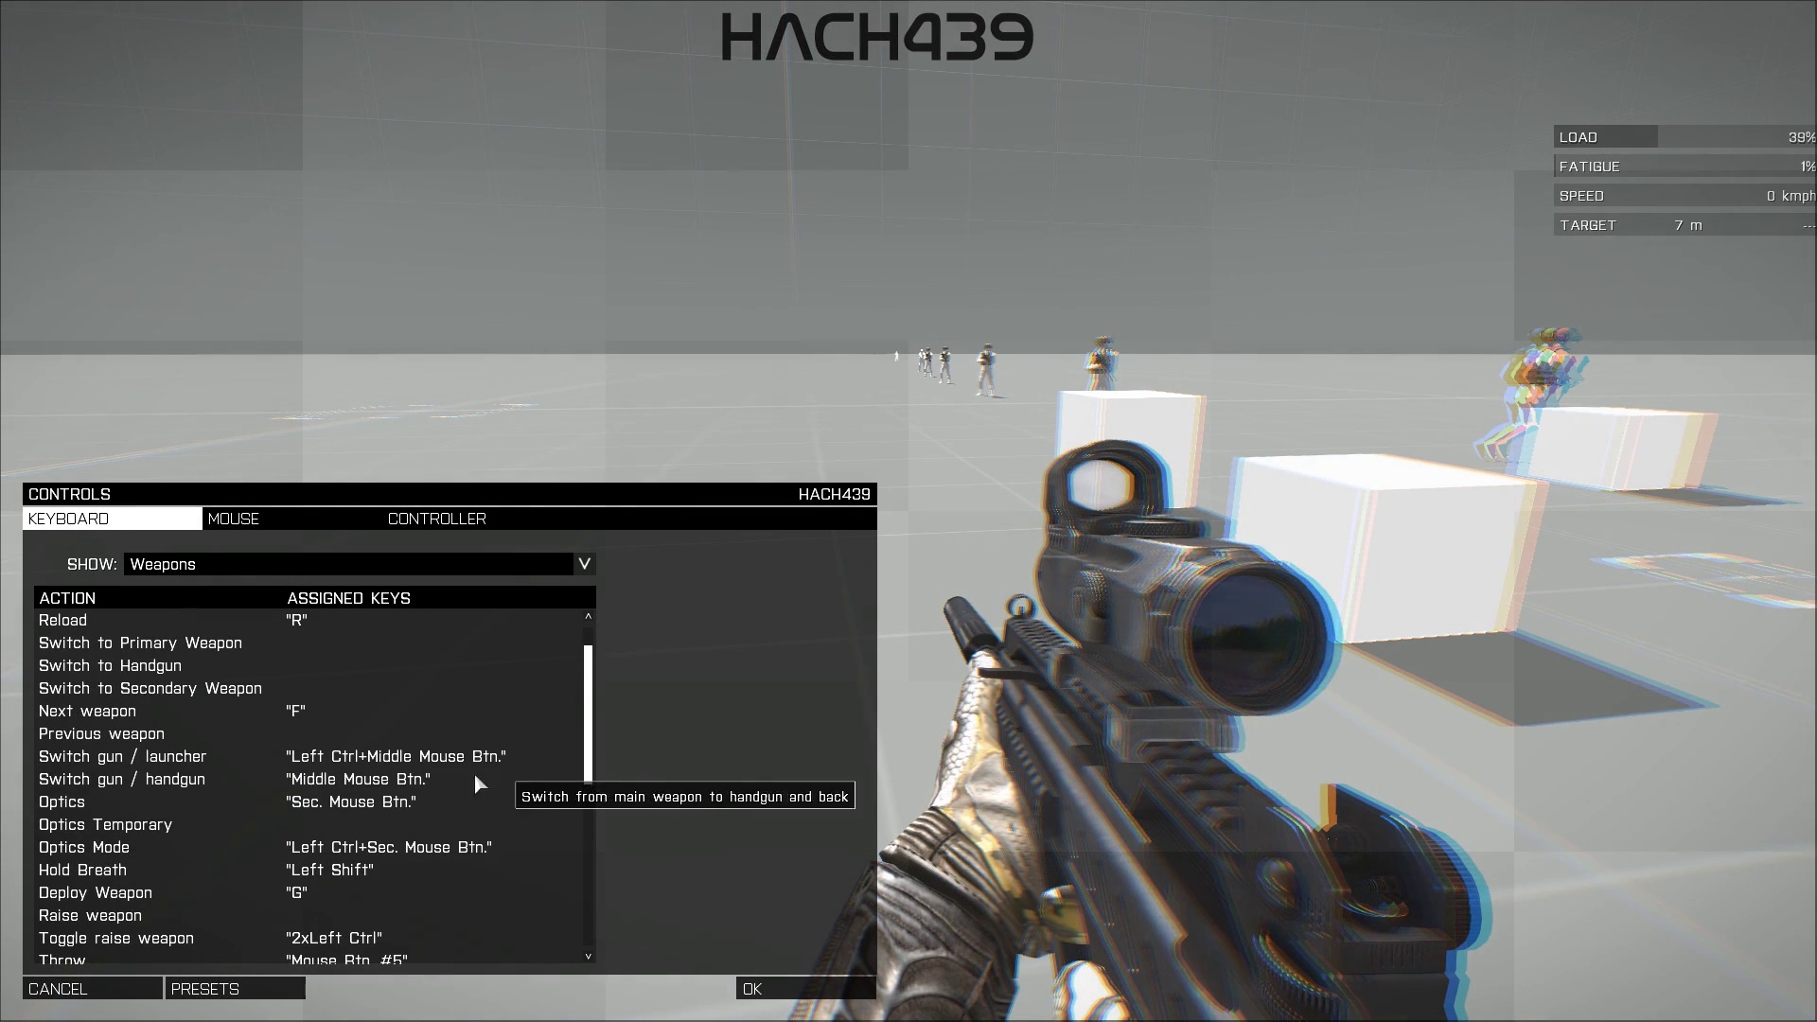
scroll(517, 766, down, 2)
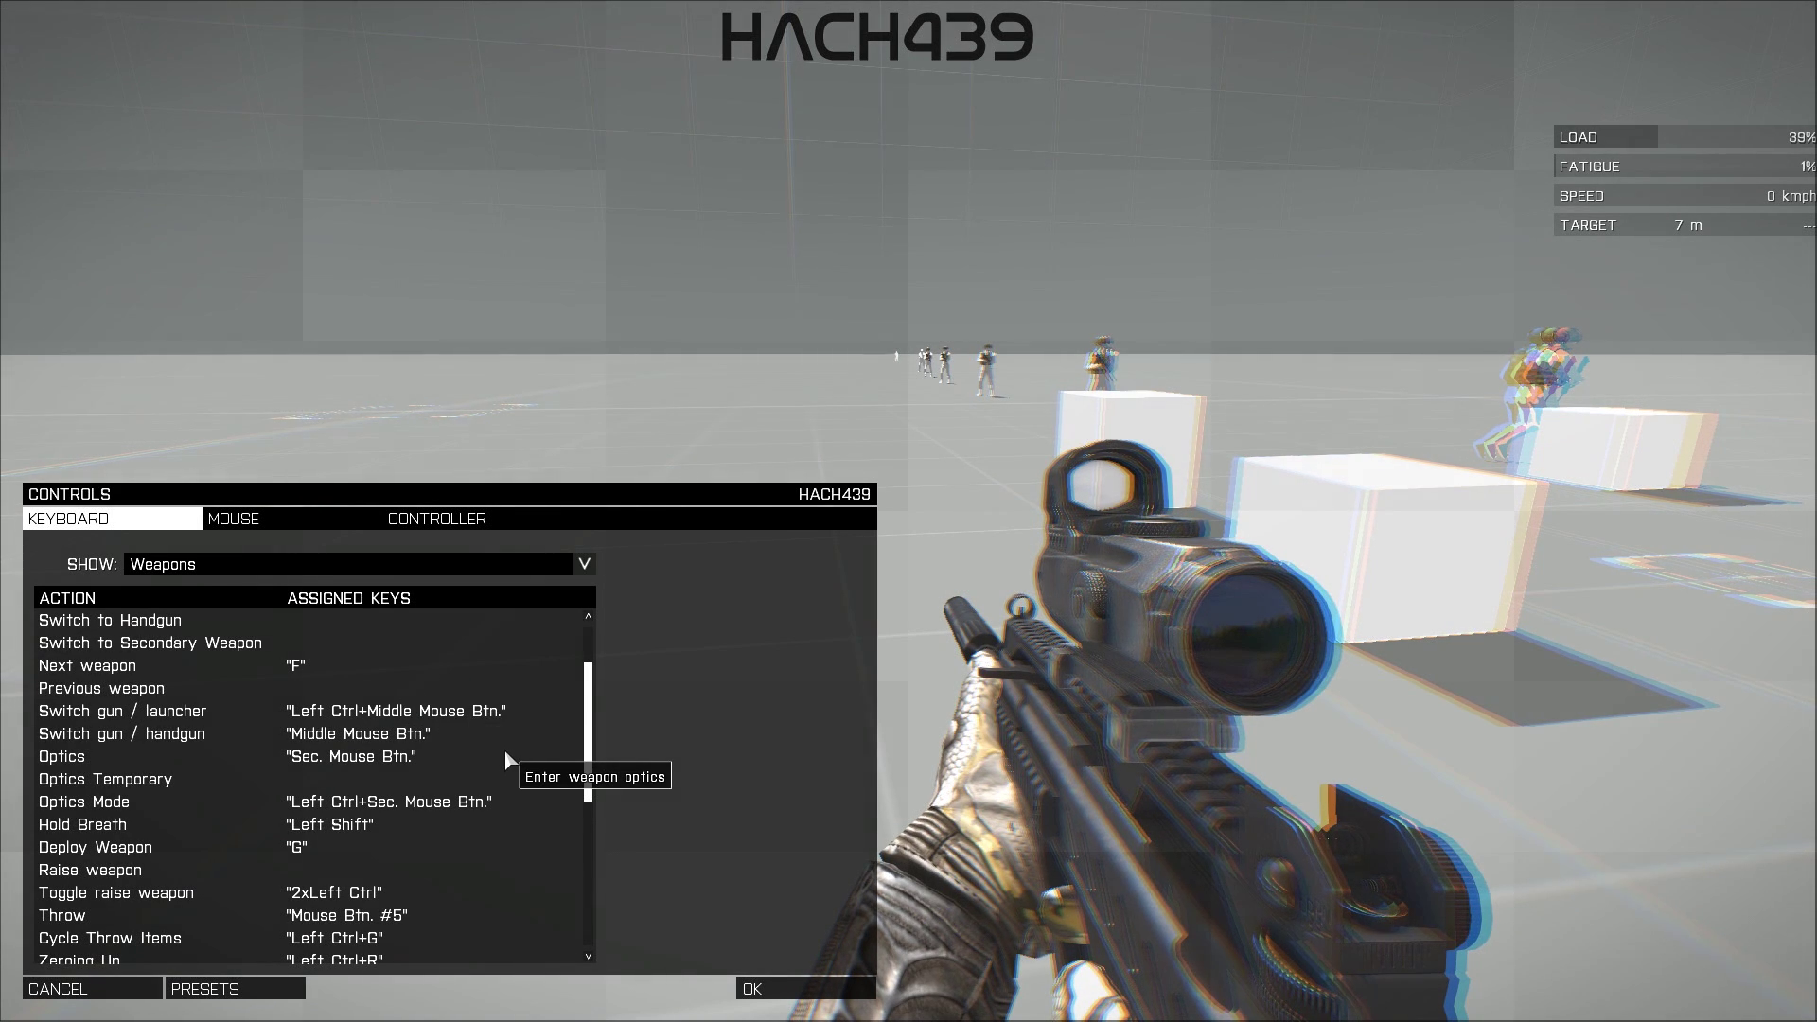
scroll(504, 747, down, 2)
scroll(519, 750, down, 2)
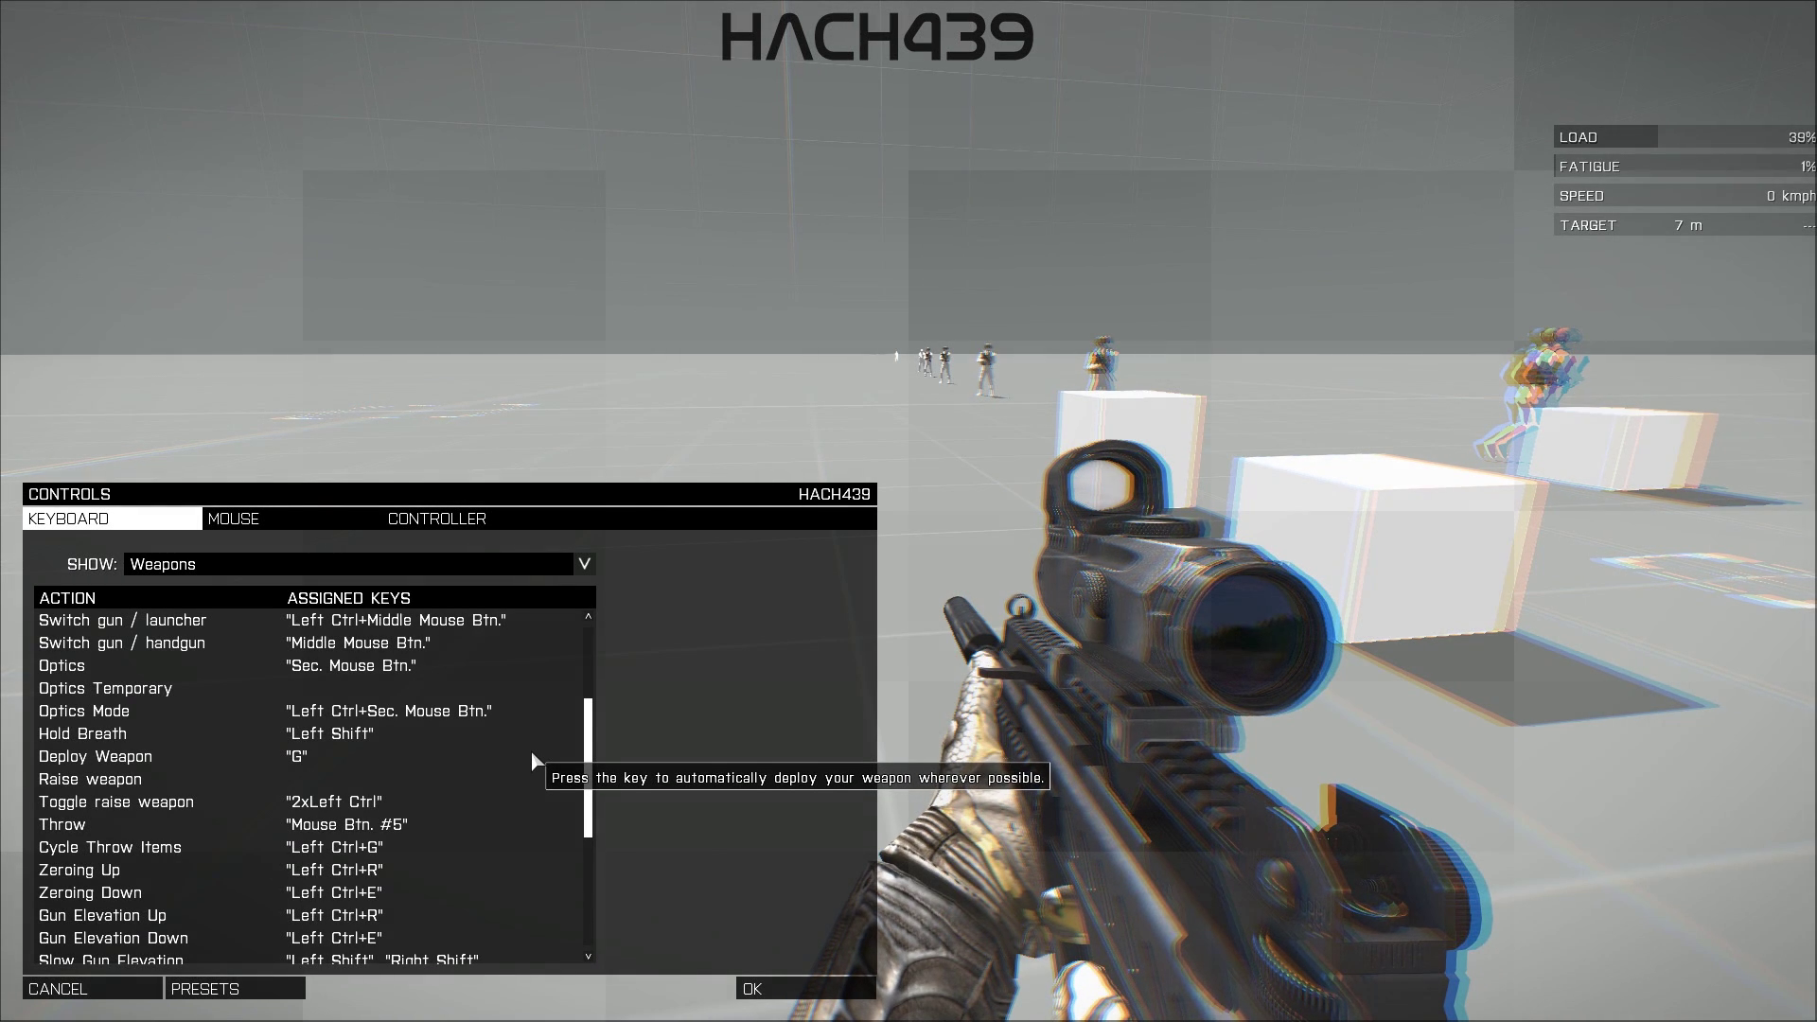
scroll(531, 749, down, 2)
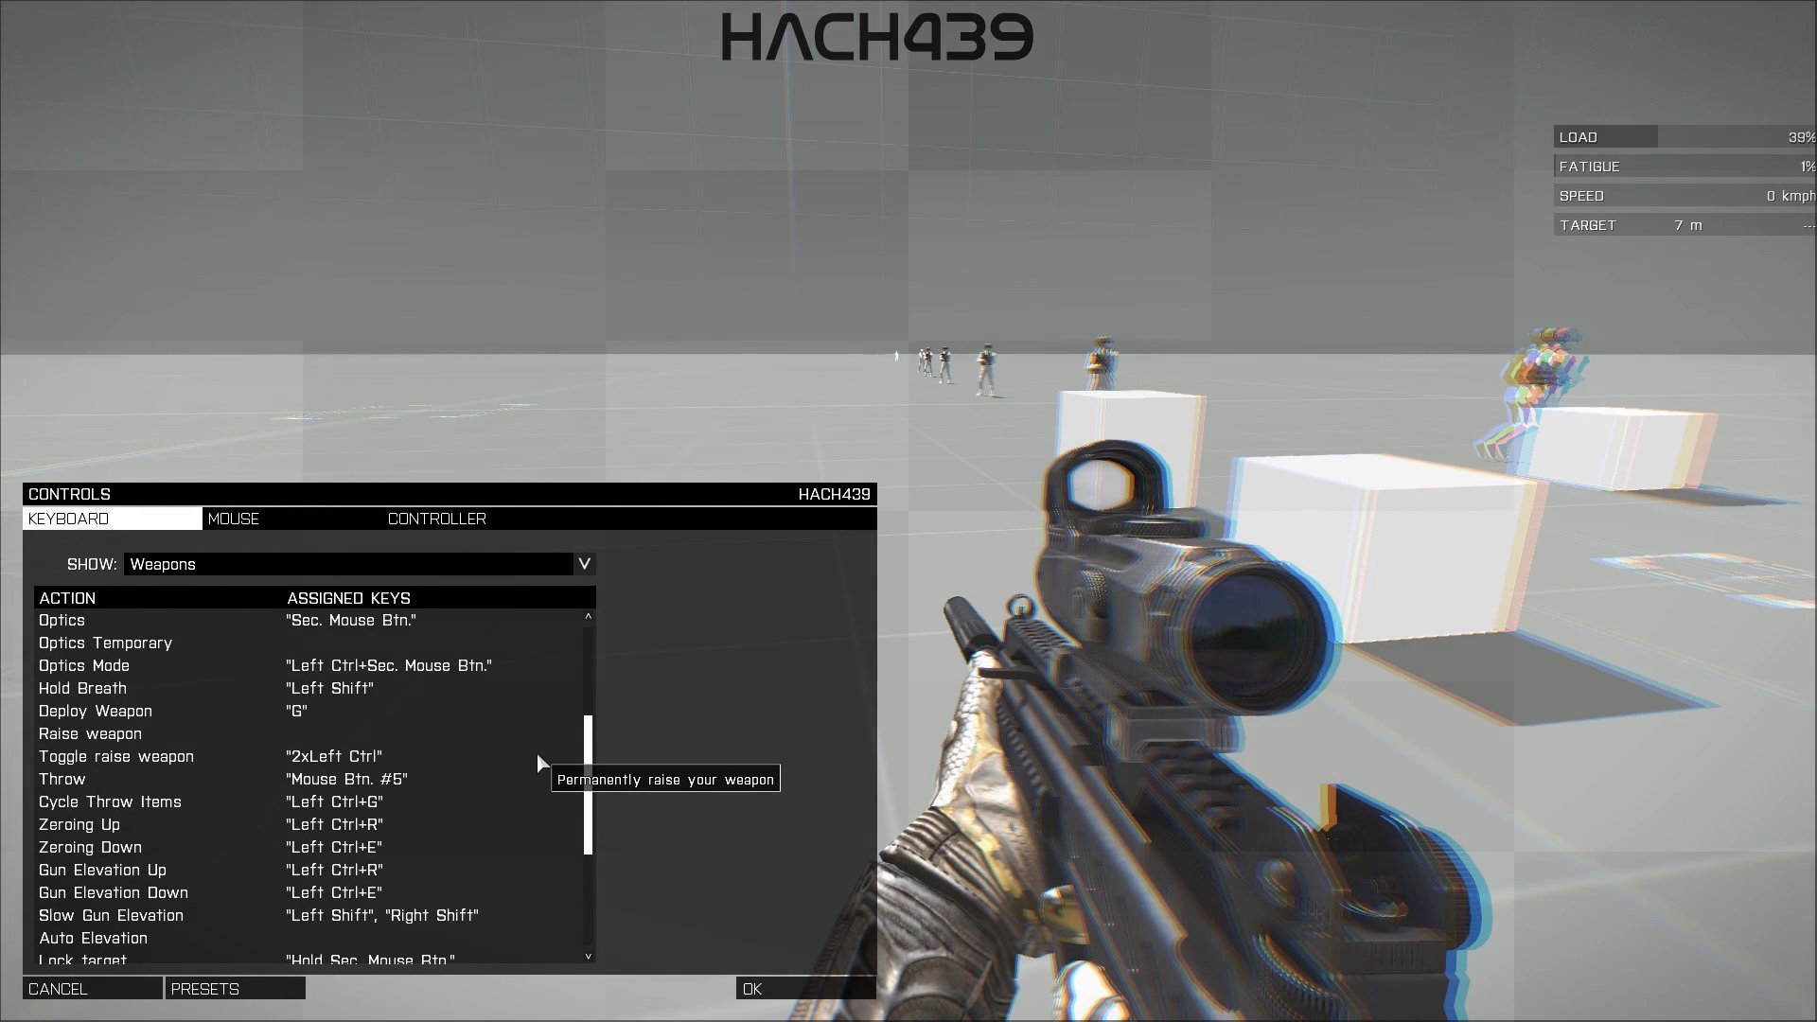
scroll(537, 755, down, 2)
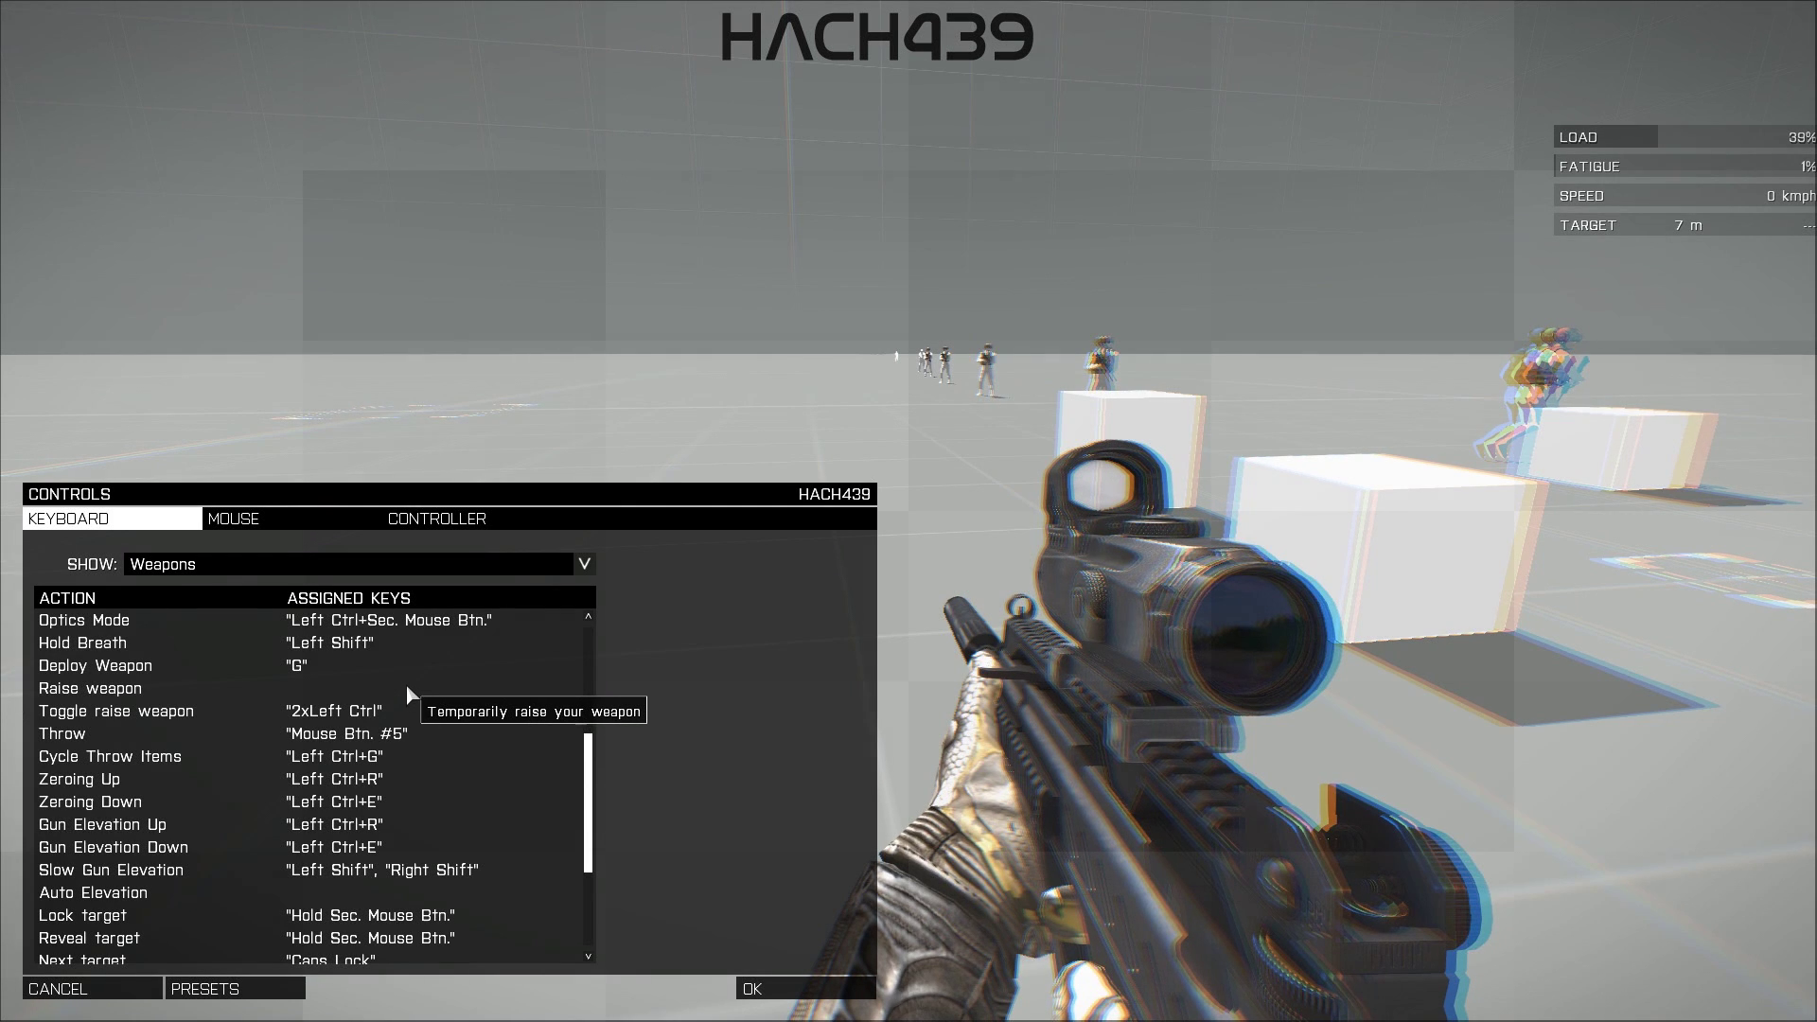
scroll(509, 759, down, 2)
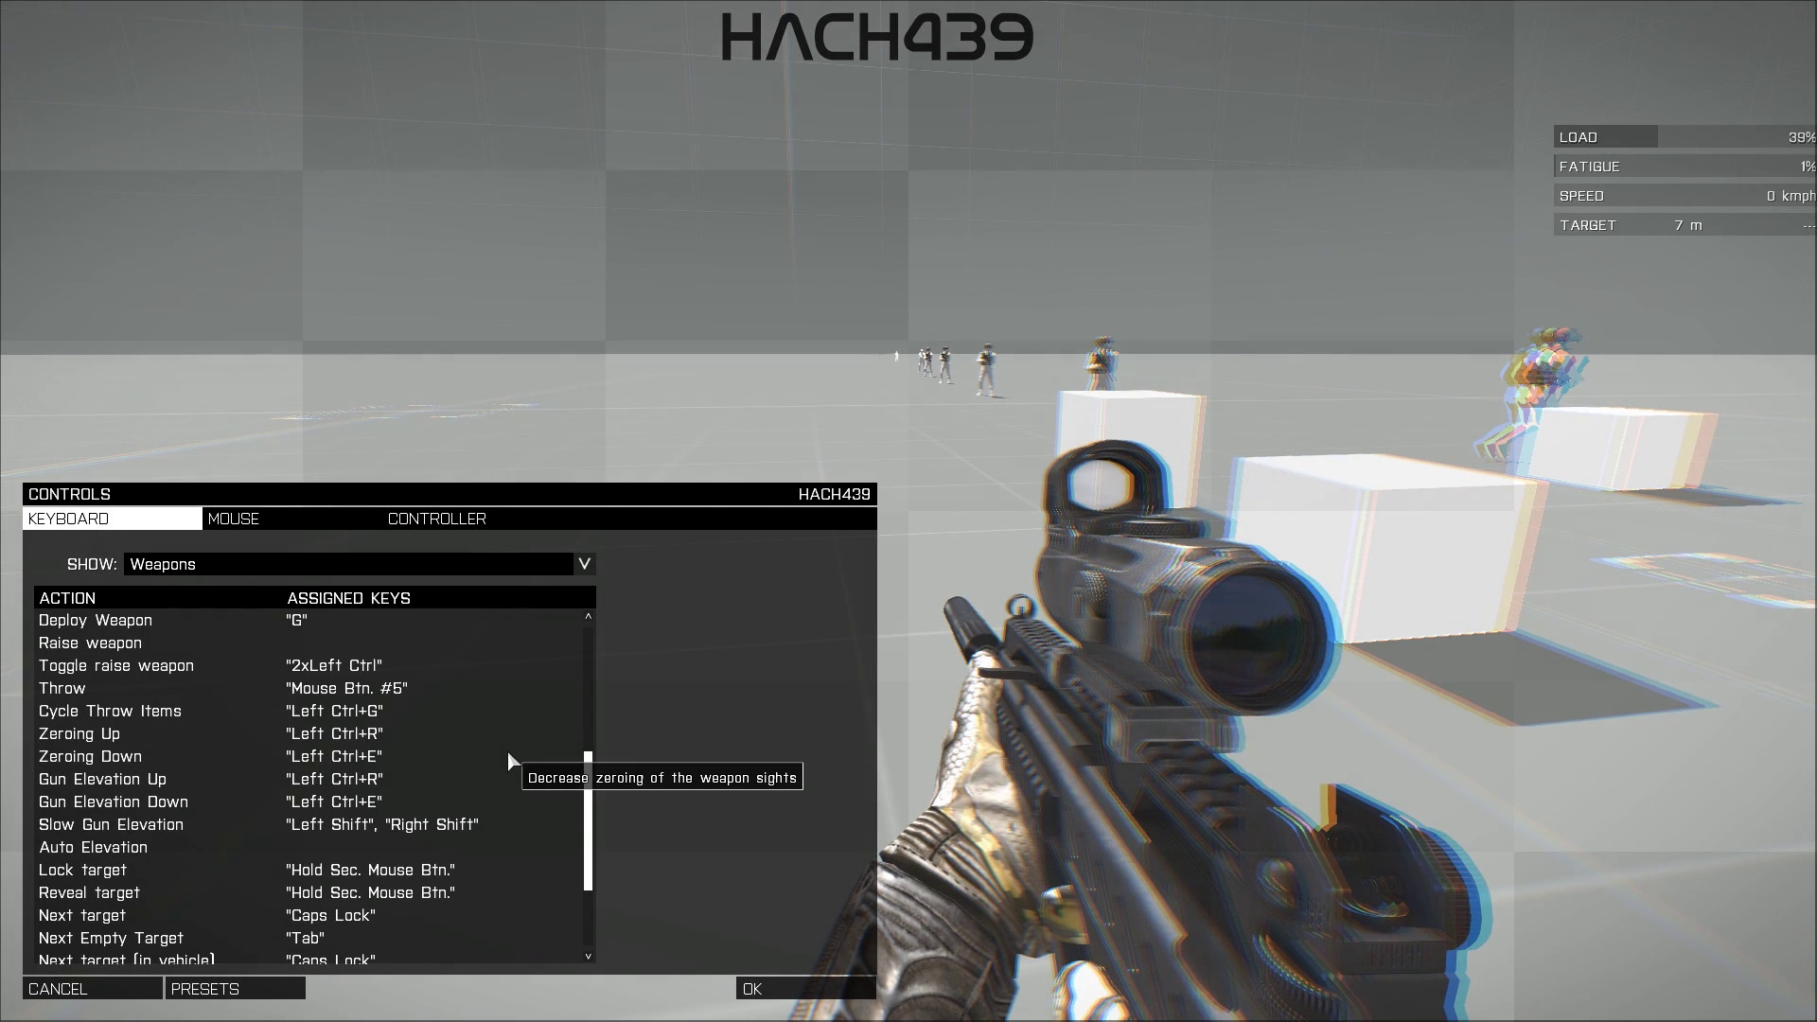
scroll(508, 757, up, 2)
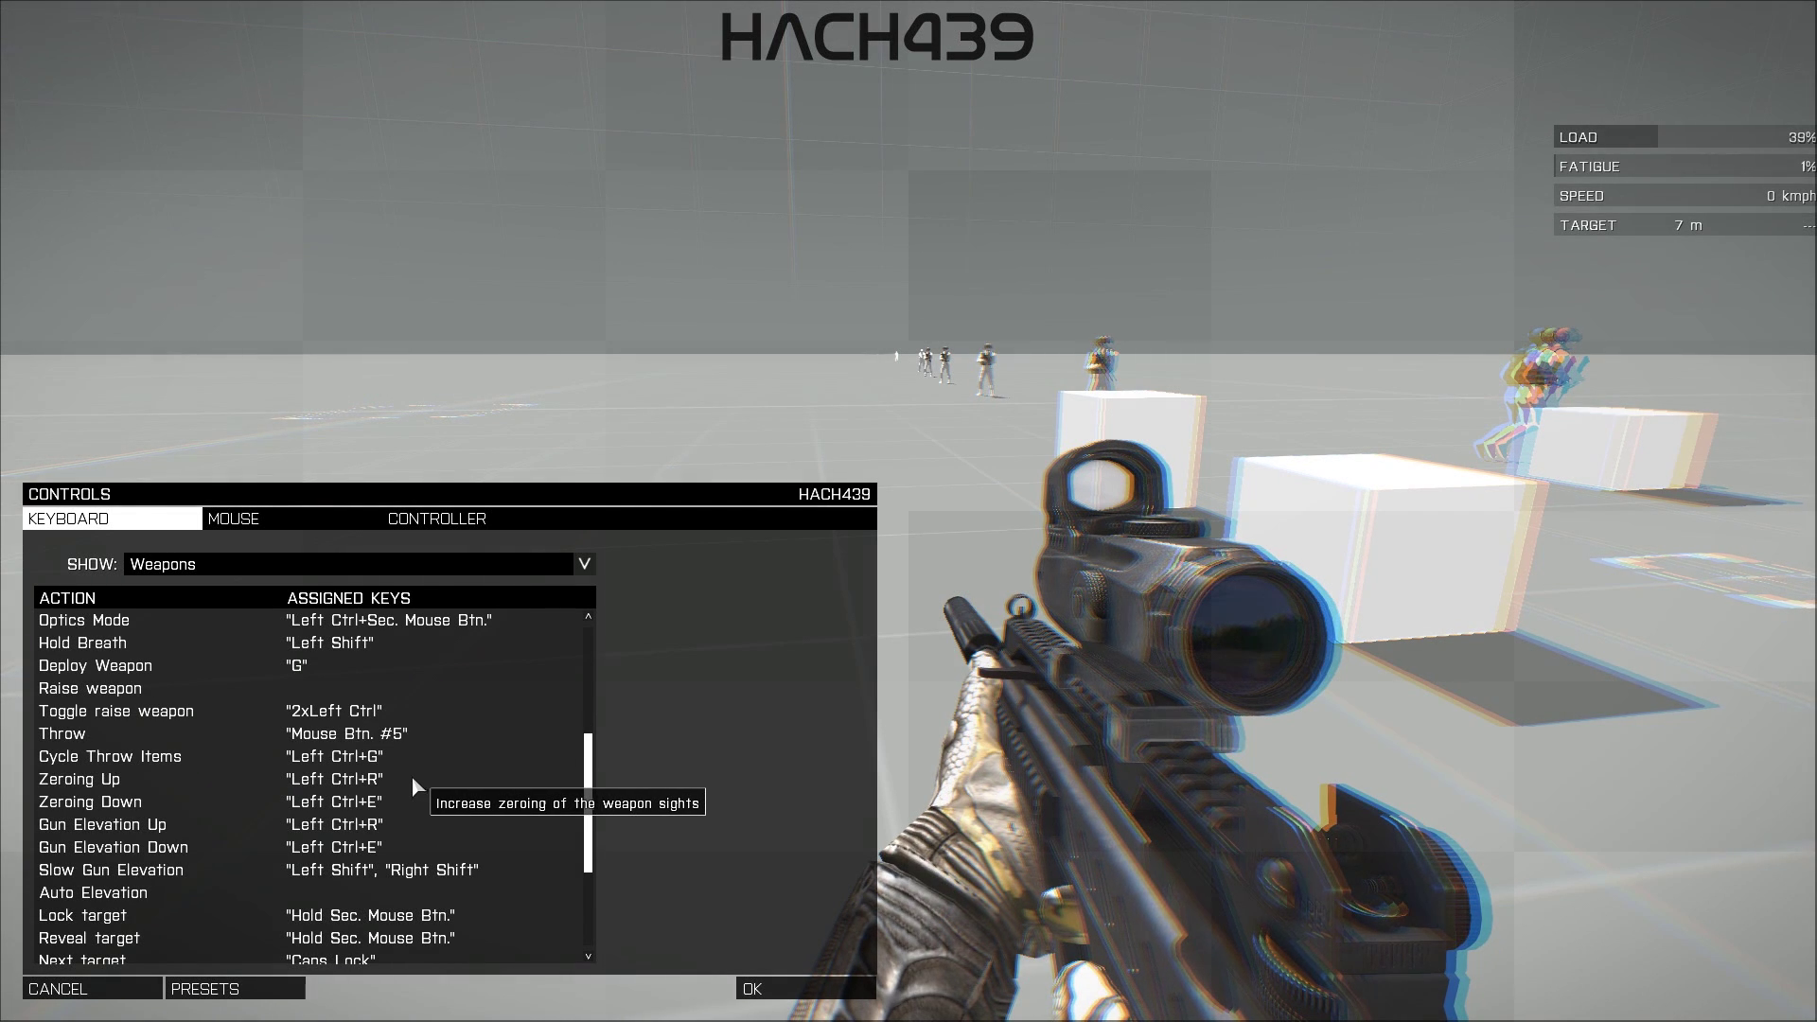
scroll(411, 775, down, 2)
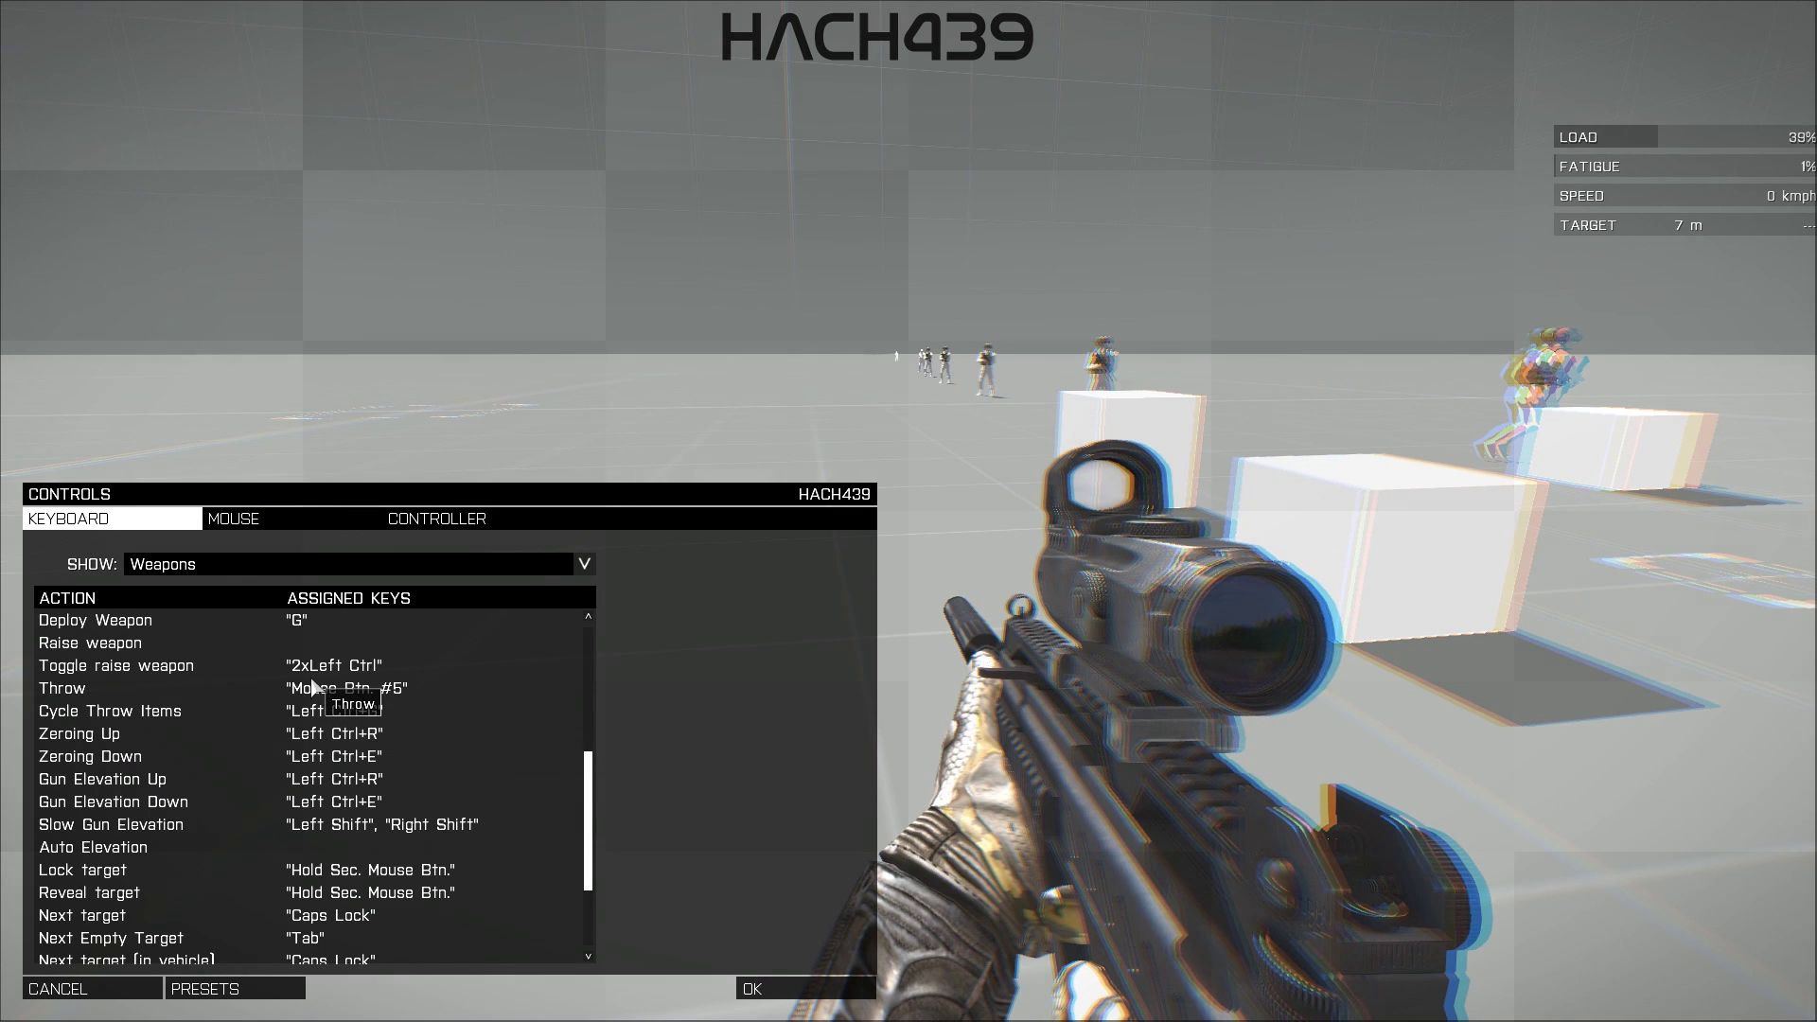
scroll(393, 682, down, 2)
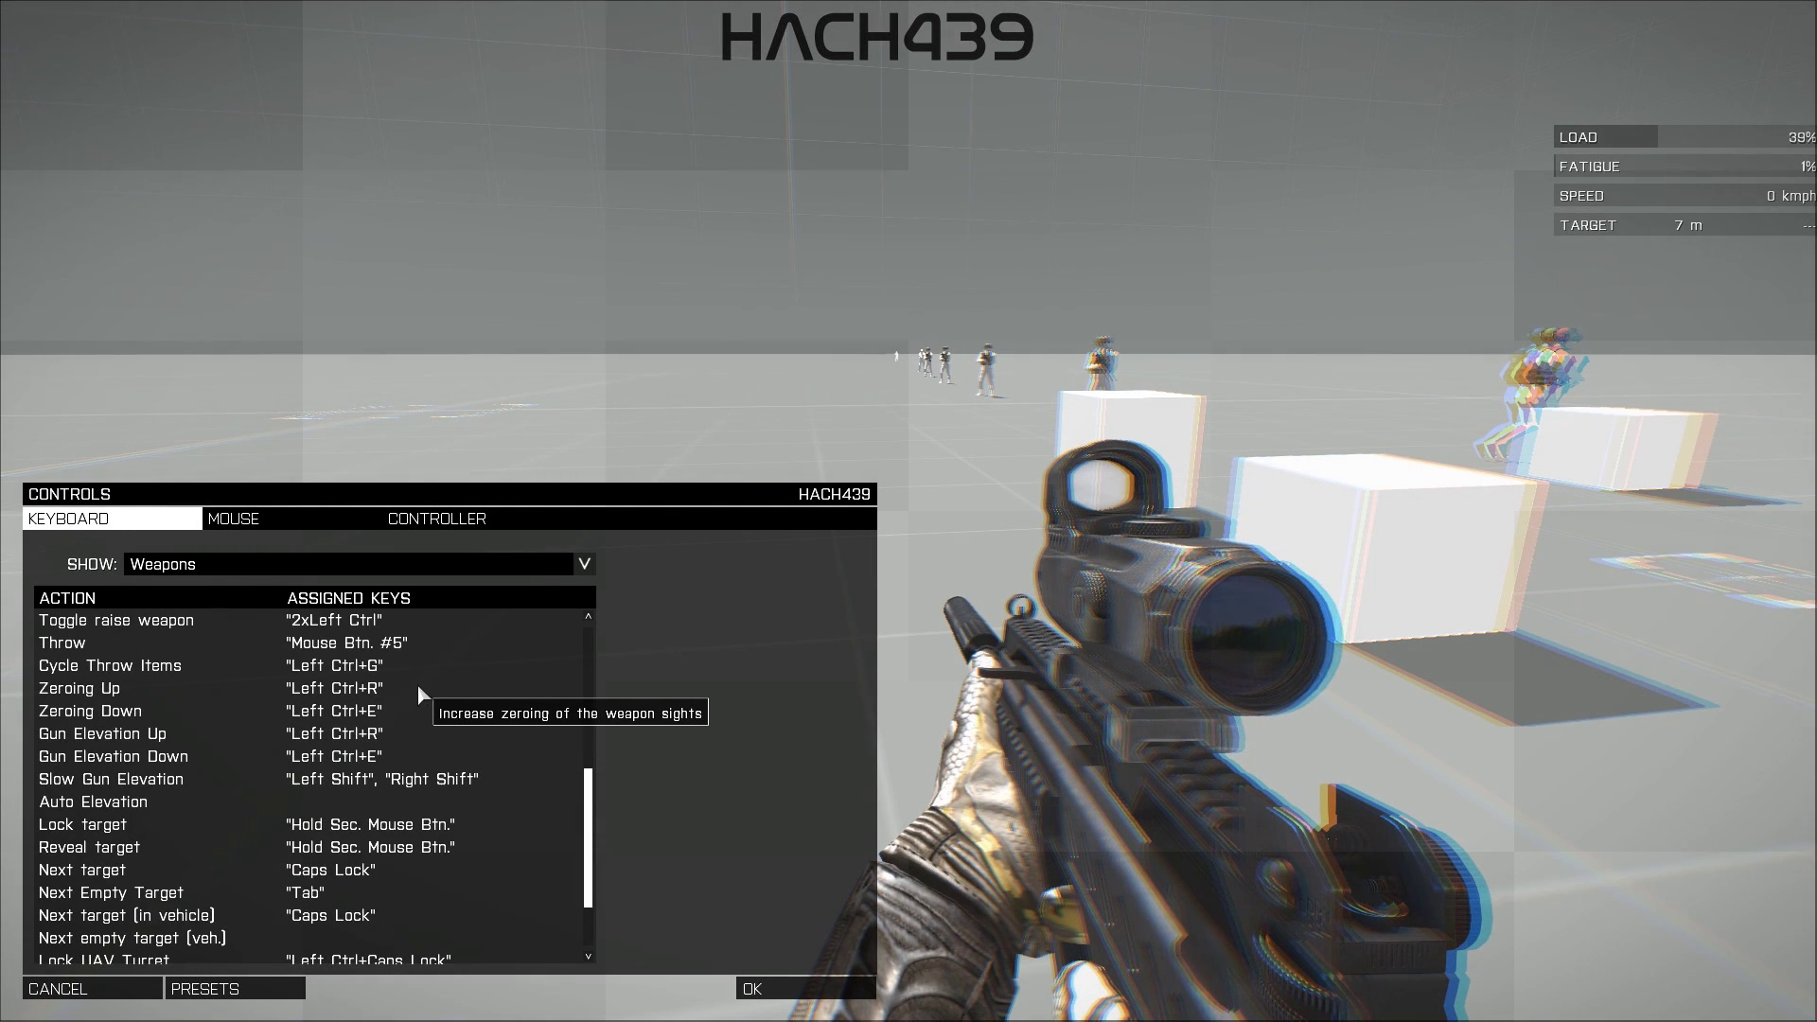
scroll(412, 706, down, 2)
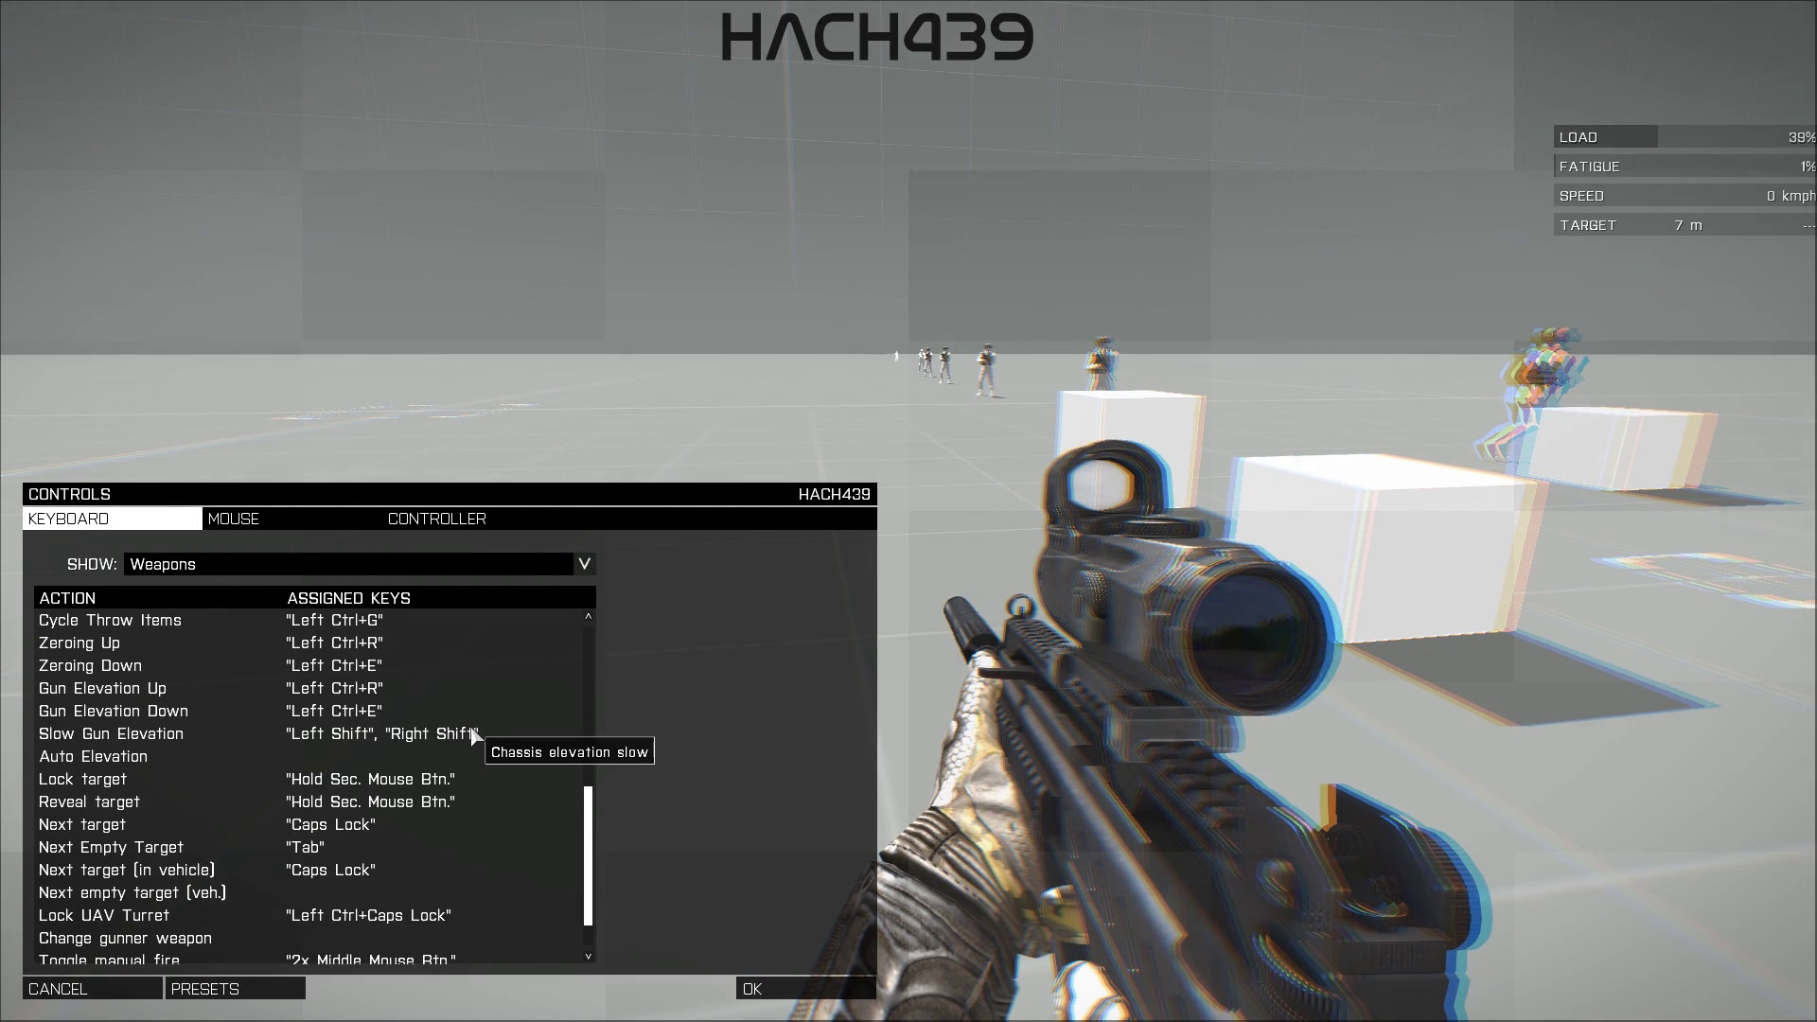
scroll(473, 739, down, 2)
scroll(486, 750, down, 1)
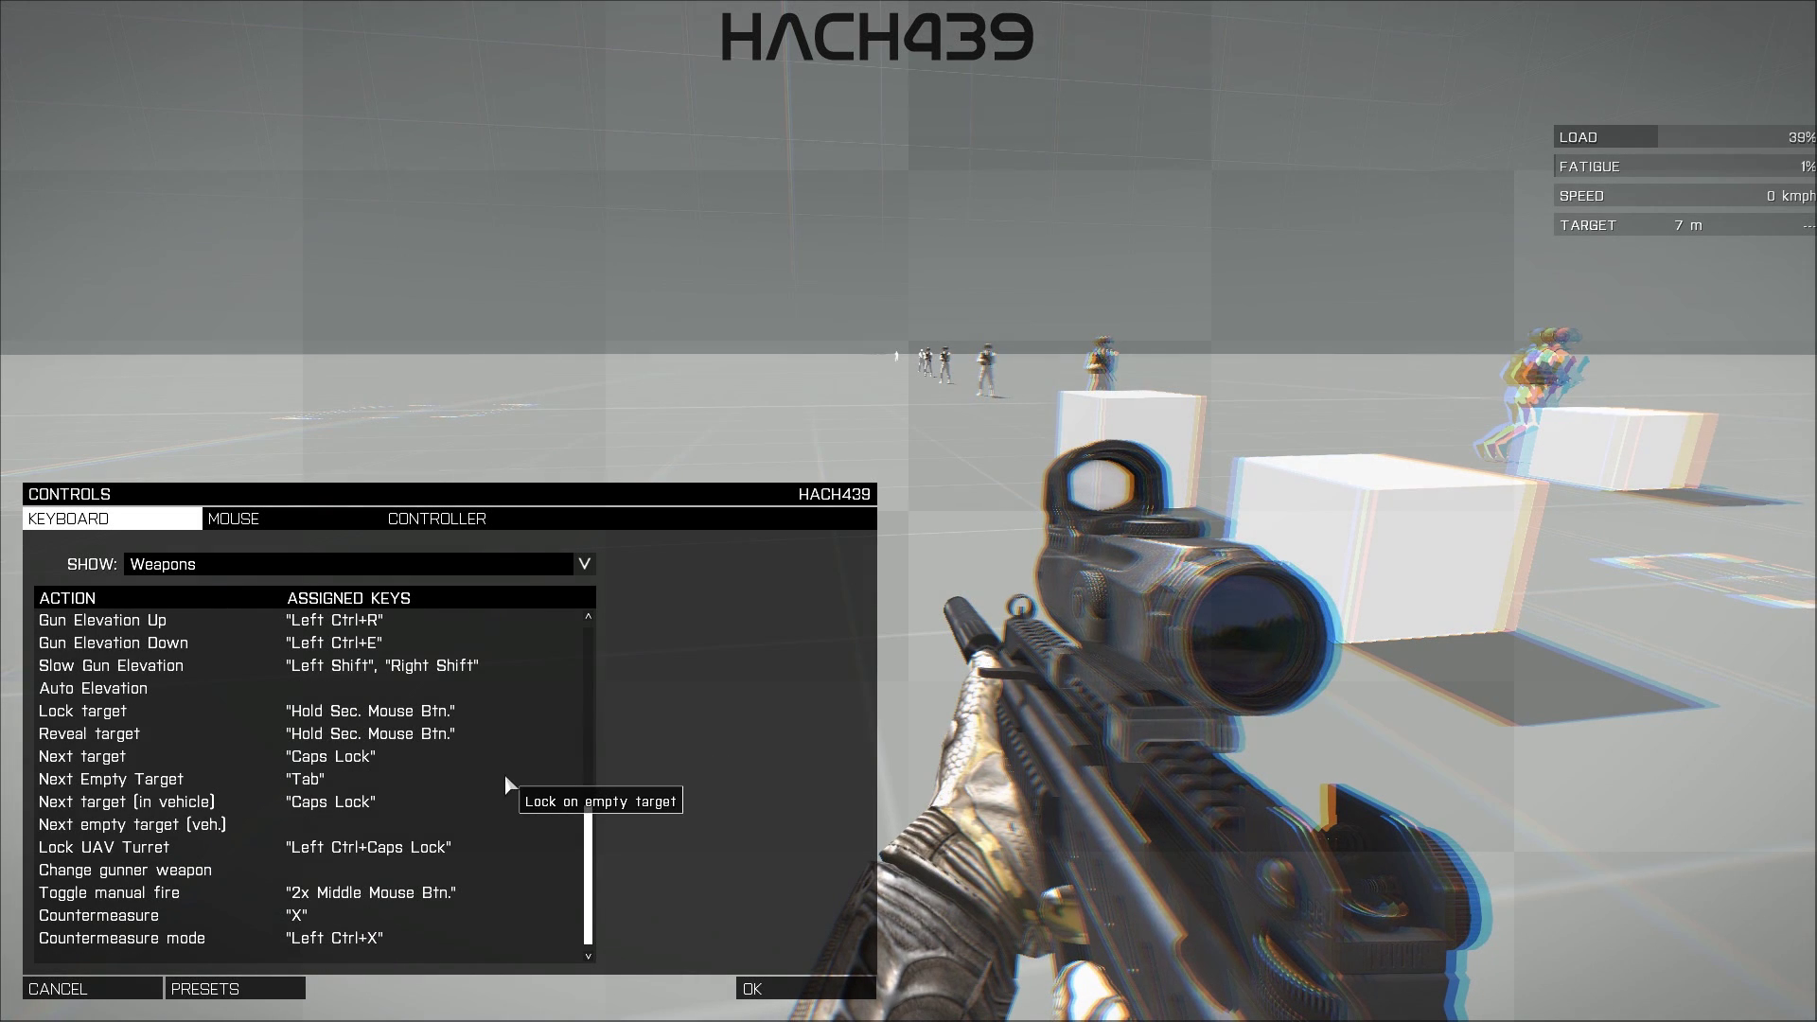
Show the View category and review its key assignments for looking, freelook, zooming, head movement and turret height
click(340, 564)
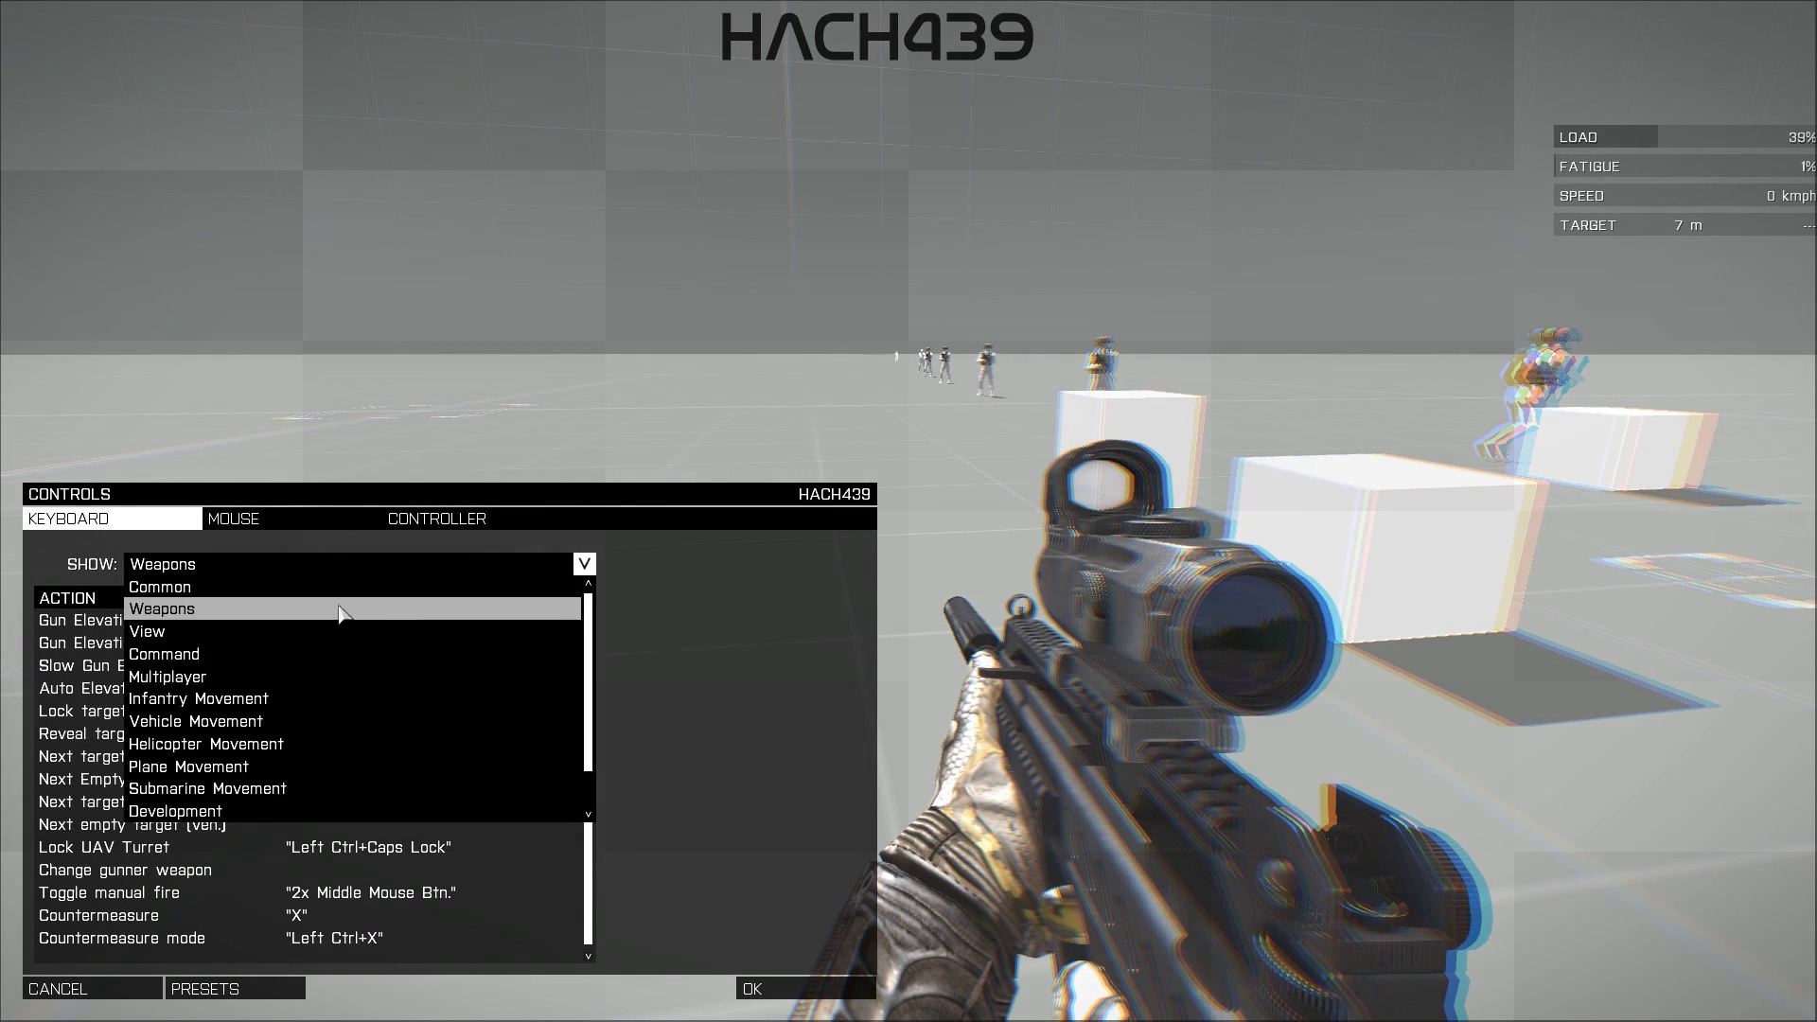
click(256, 629)
scroll(474, 759, down, 2)
scroll(474, 755, down, 2)
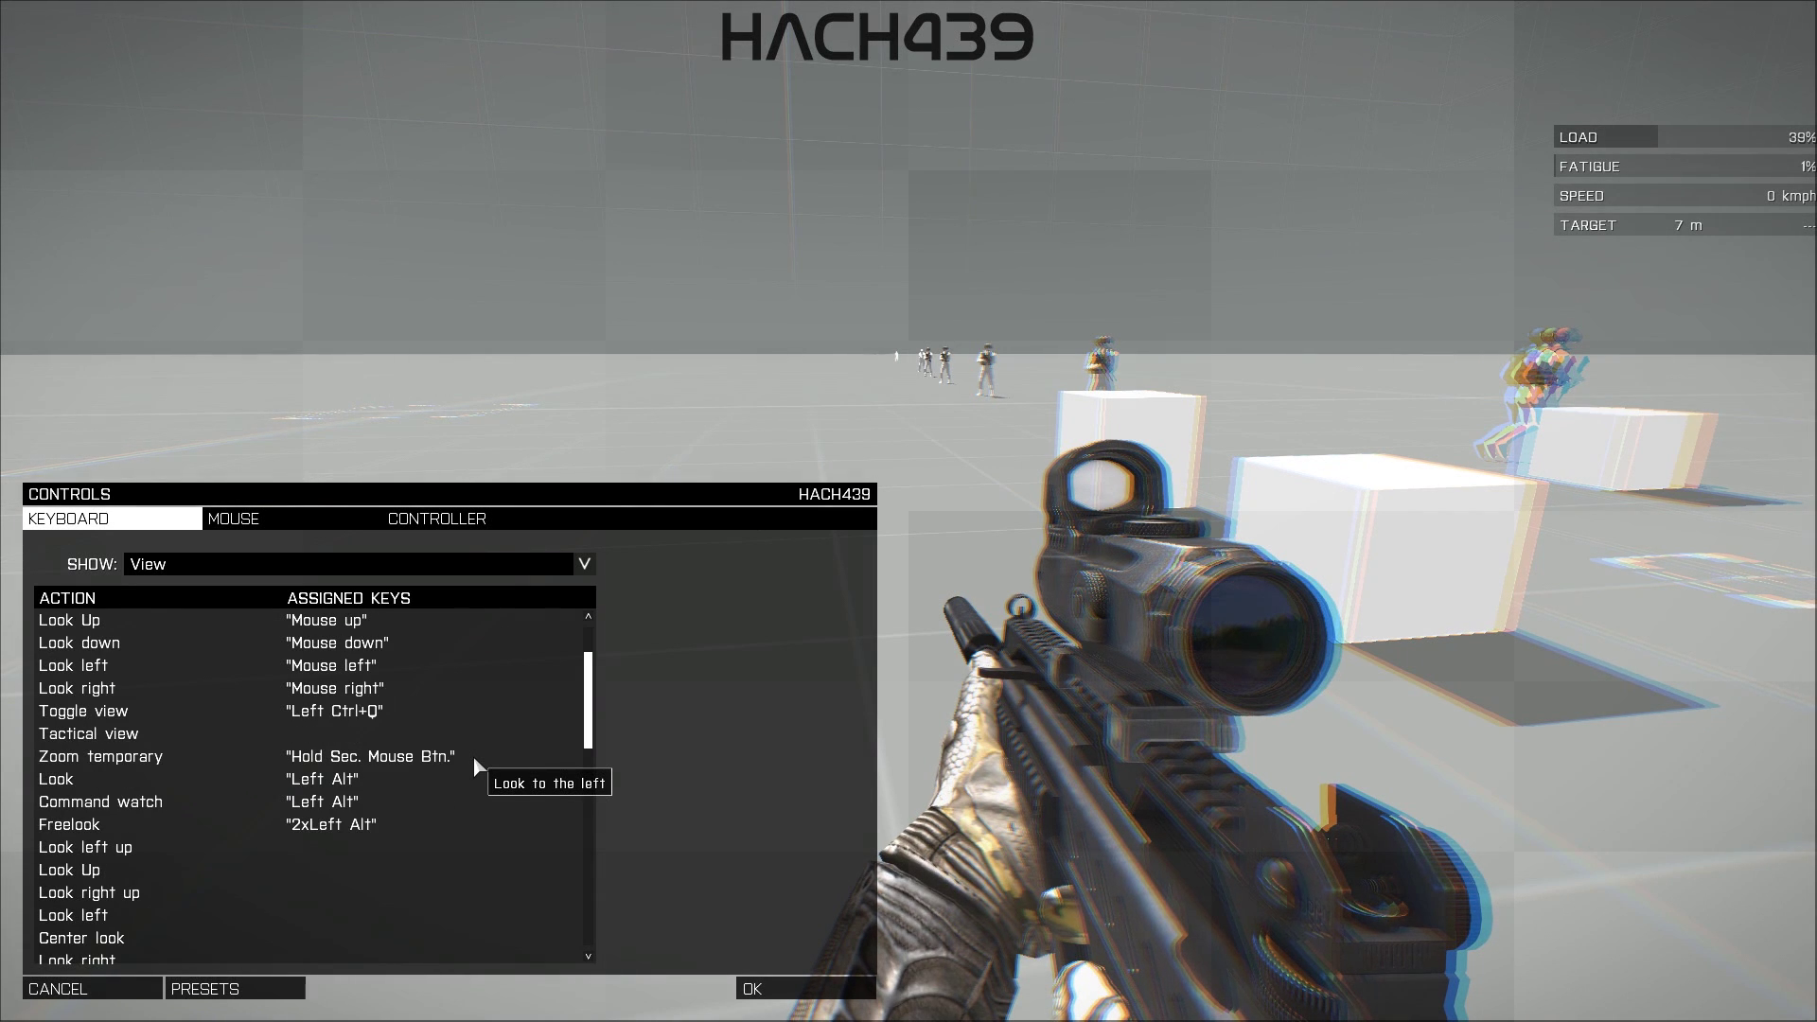
scroll(473, 755, down, 4)
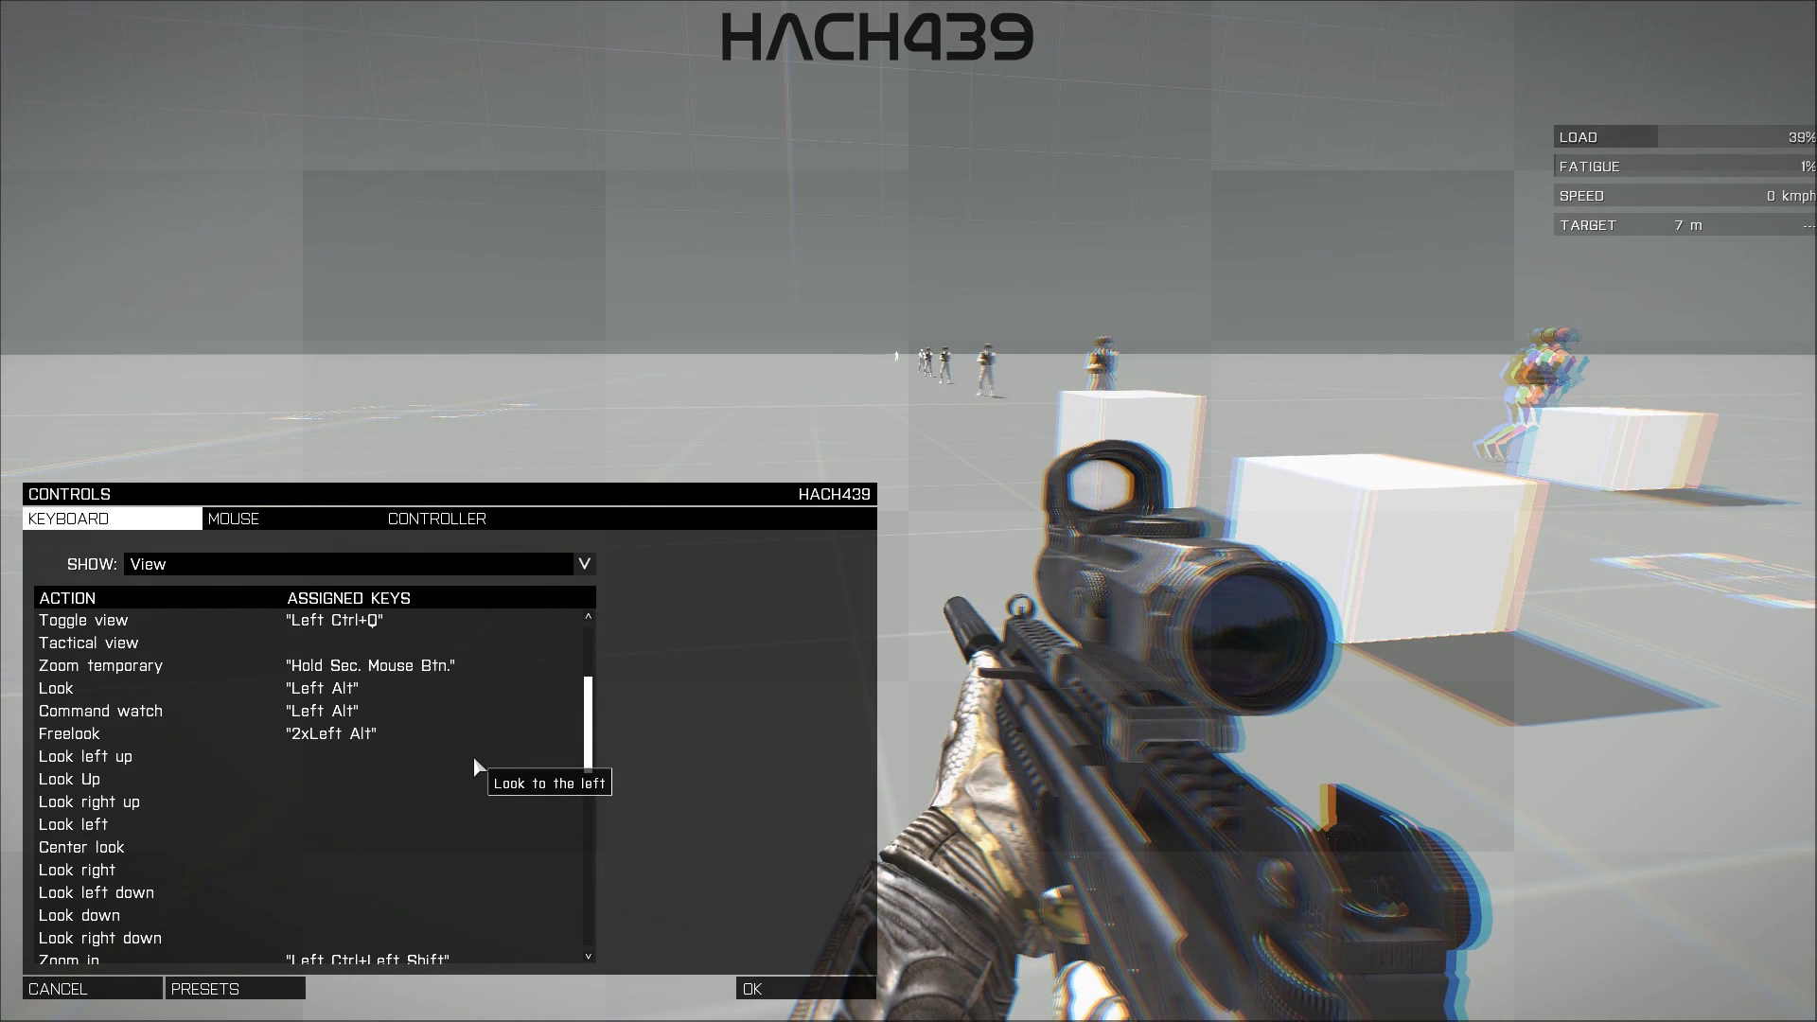
scroll(473, 755, down, 8)
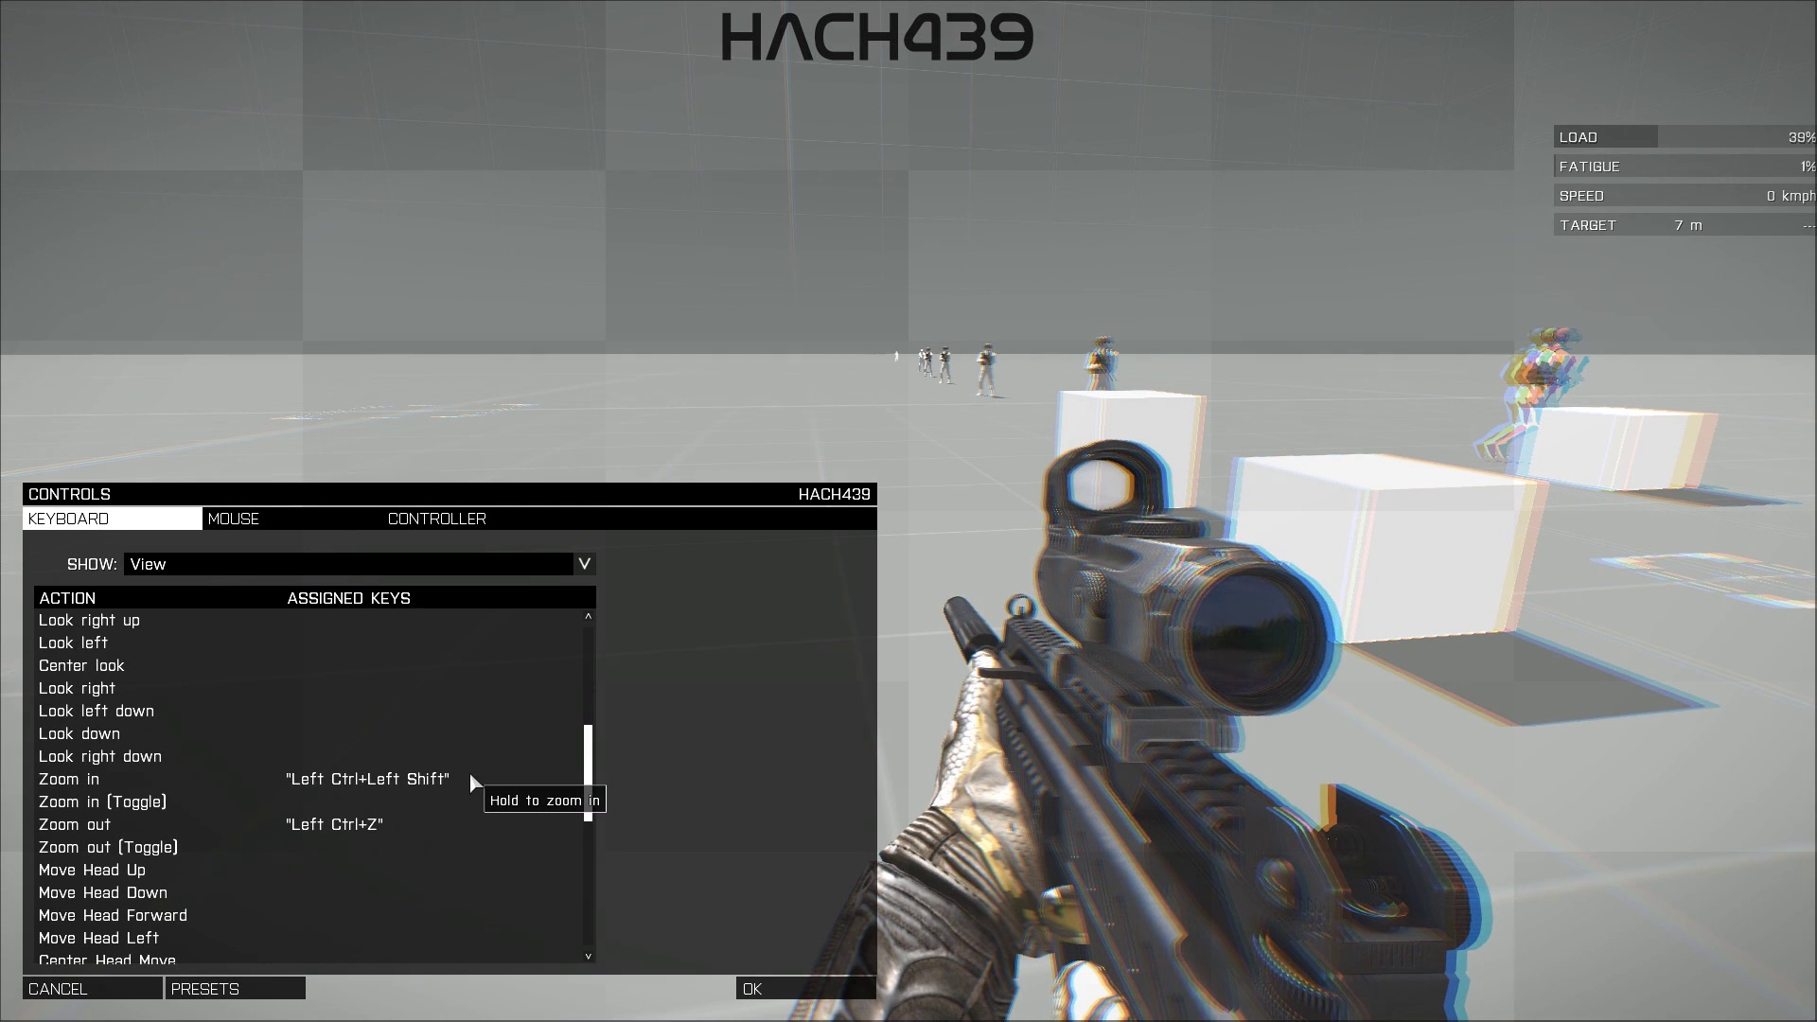
scroll(470, 776, down, 6)
scroll(471, 776, down, 4)
scroll(471, 776, up, 4)
scroll(471, 776, up, 2)
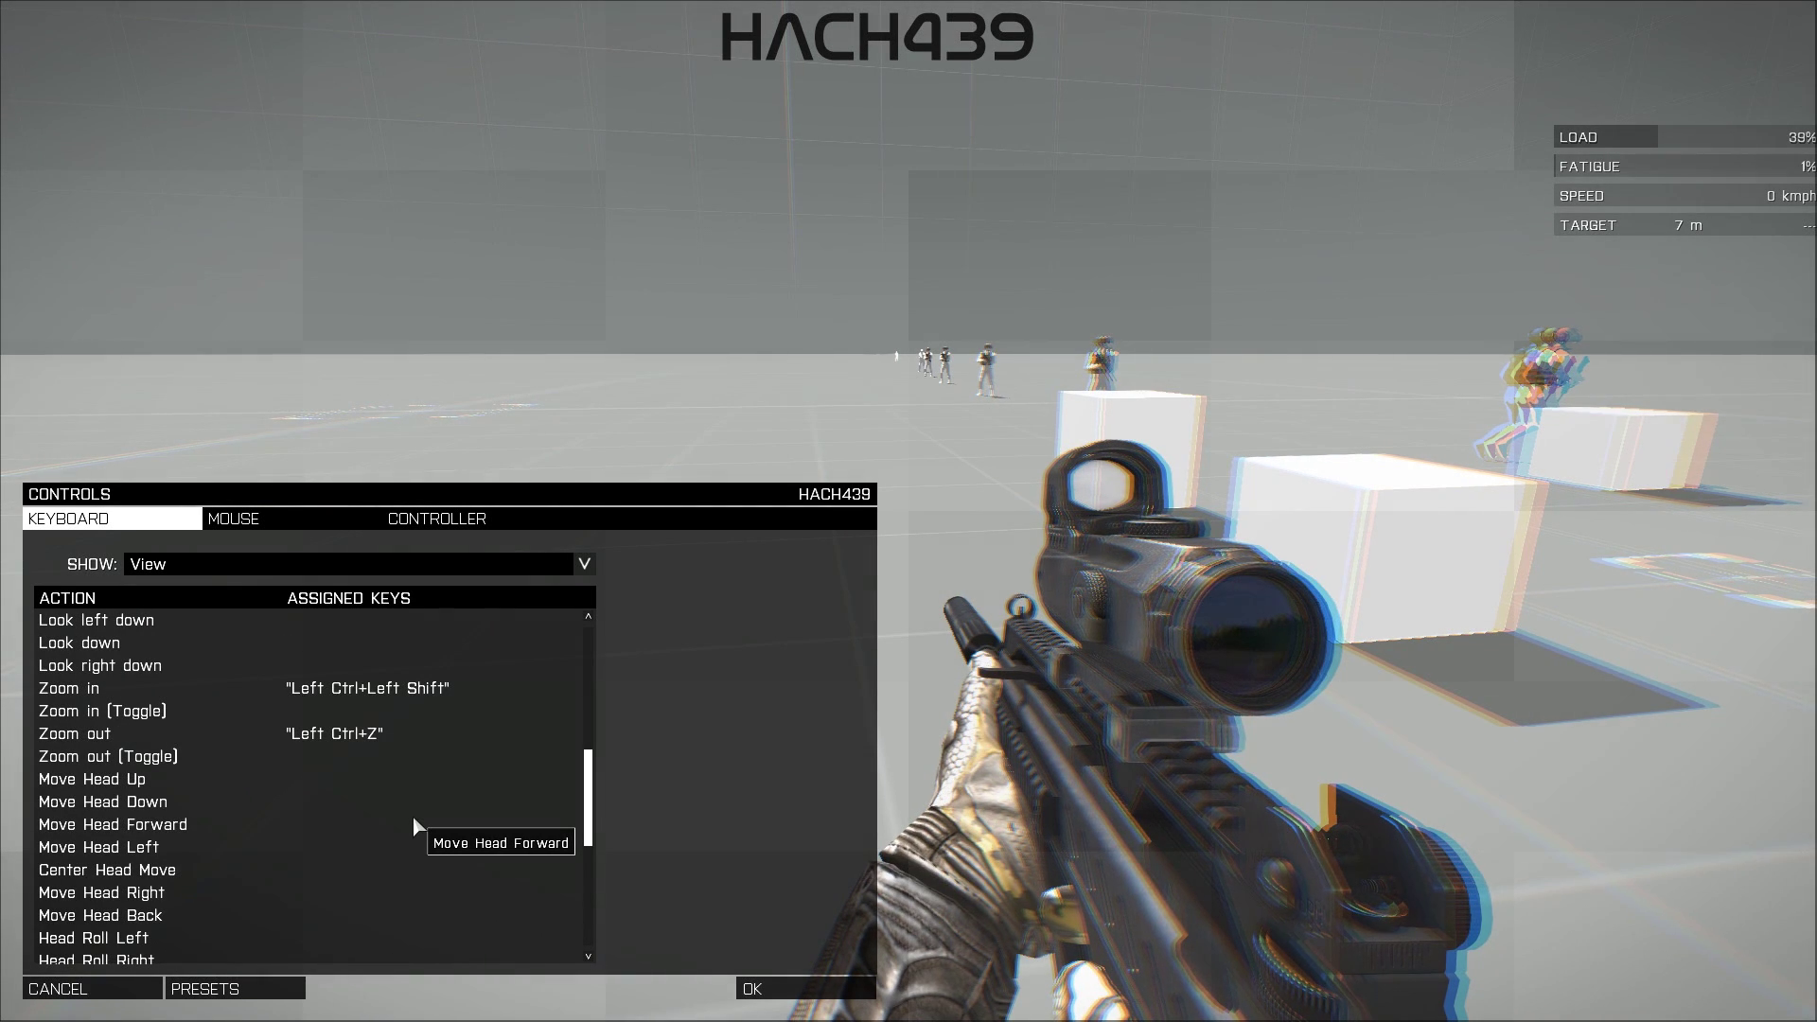
scroll(409, 820, down, 14)
scroll(432, 866, down, 3)
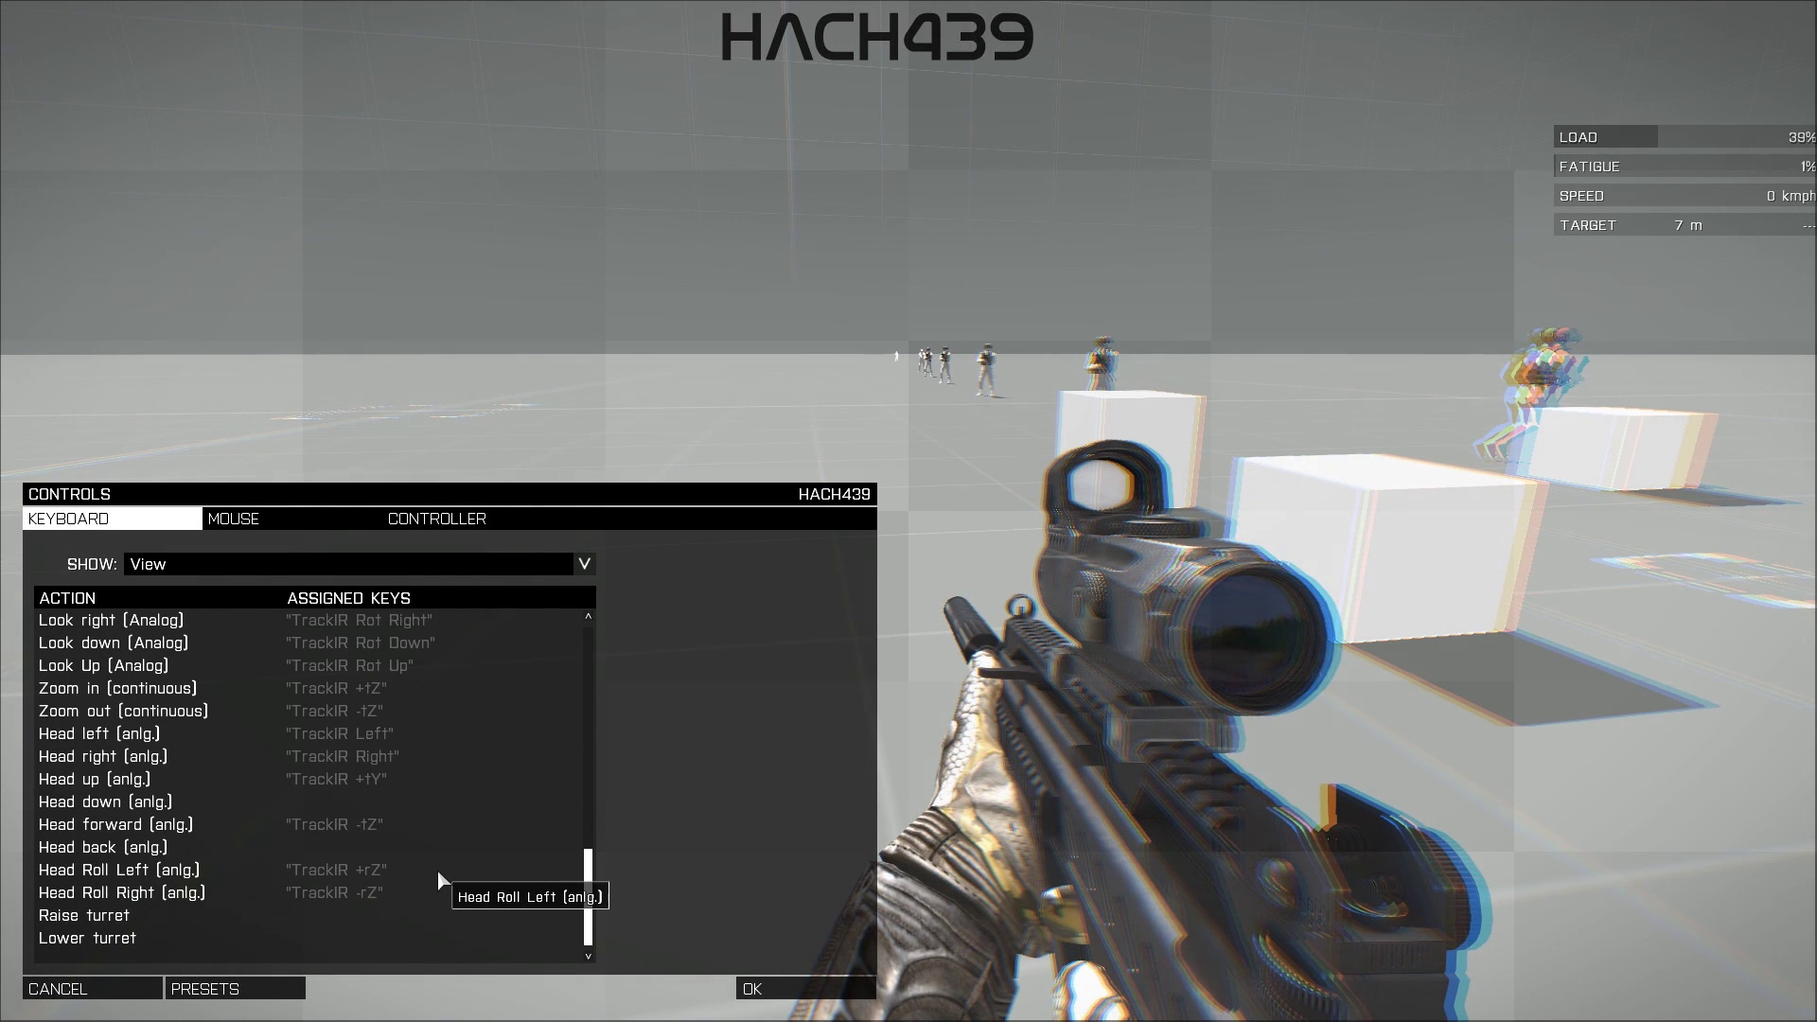
Review the key assignments in the Command category, from unit selection to command menus, and in the Multiplayer category for chat and voice
click(423, 574)
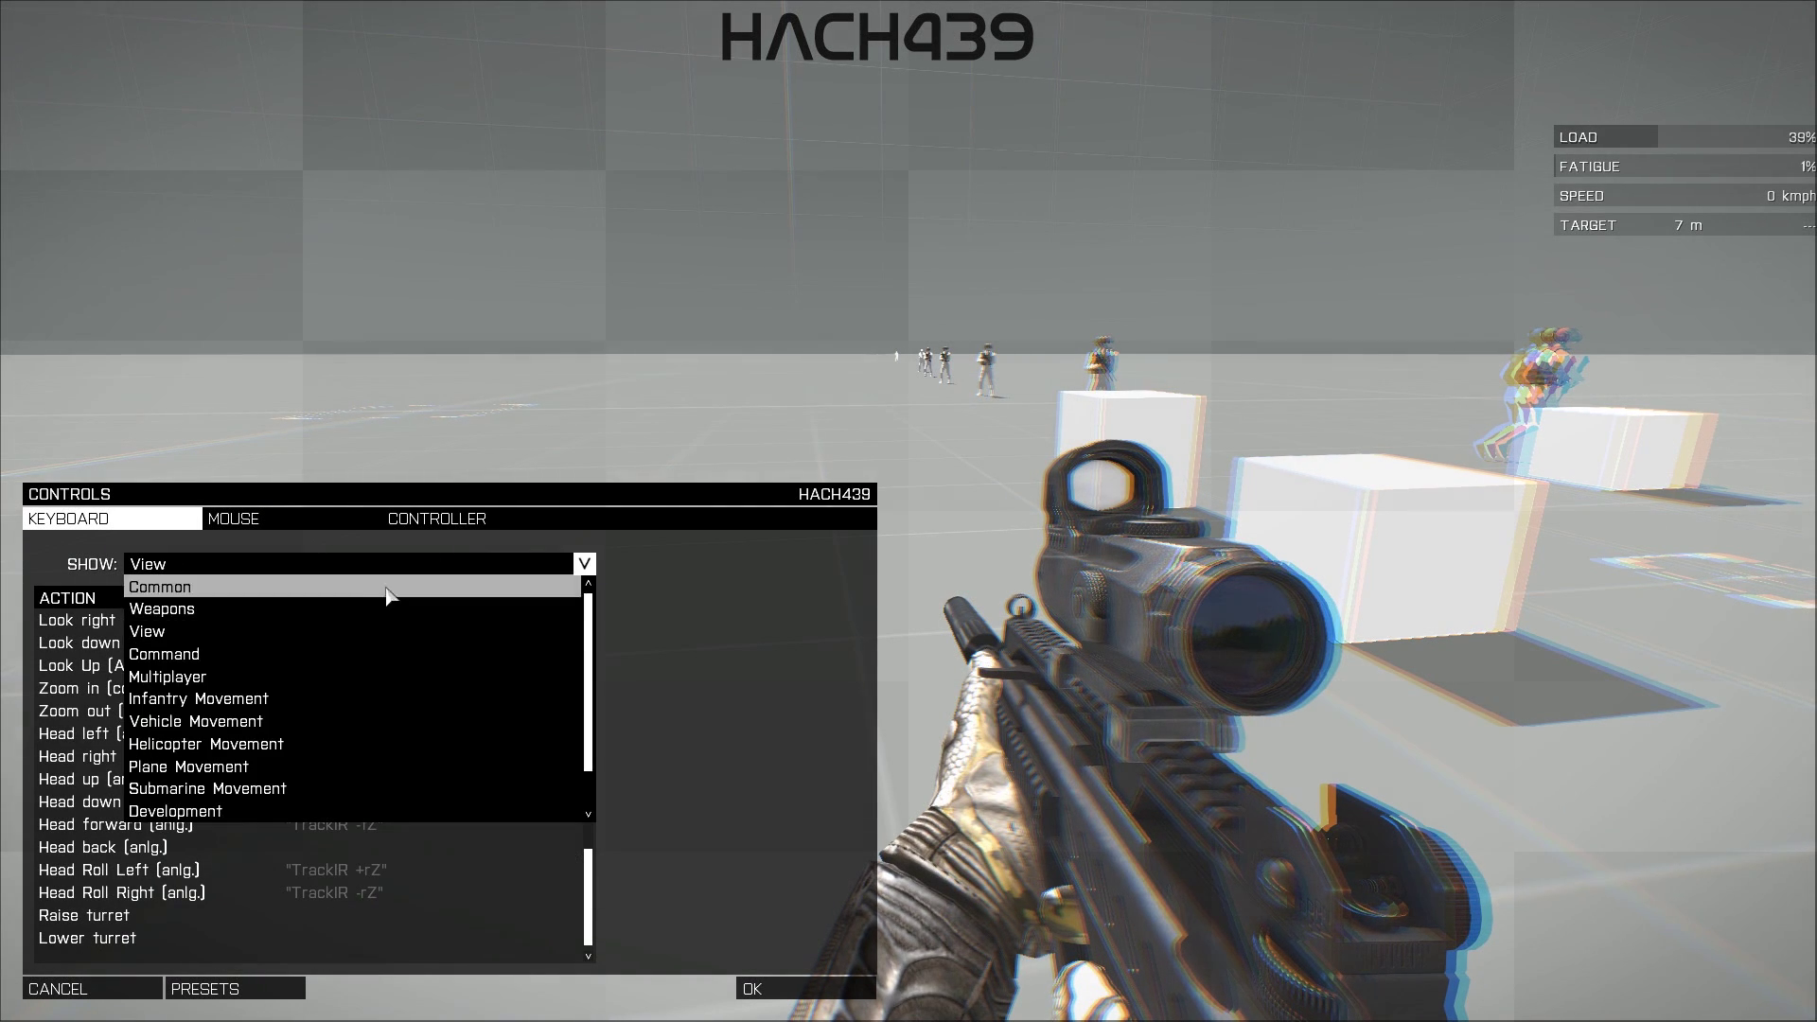
click(180, 628)
click(214, 568)
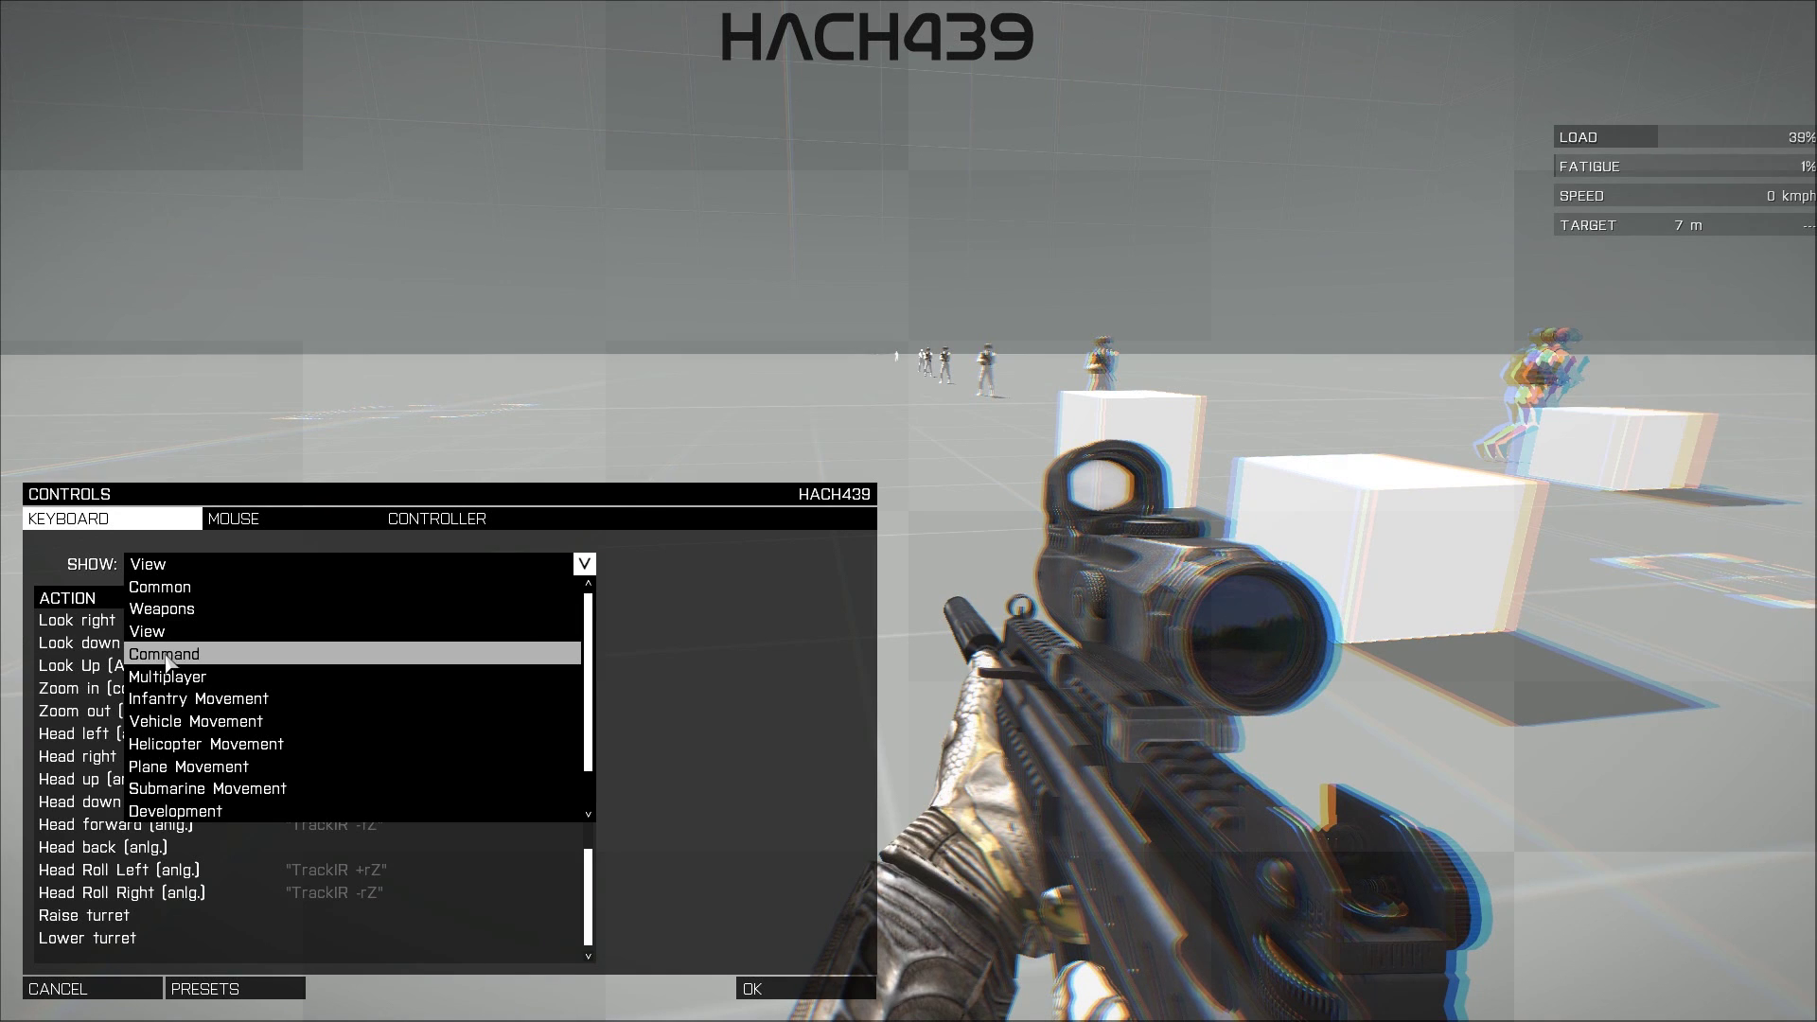
click(218, 650)
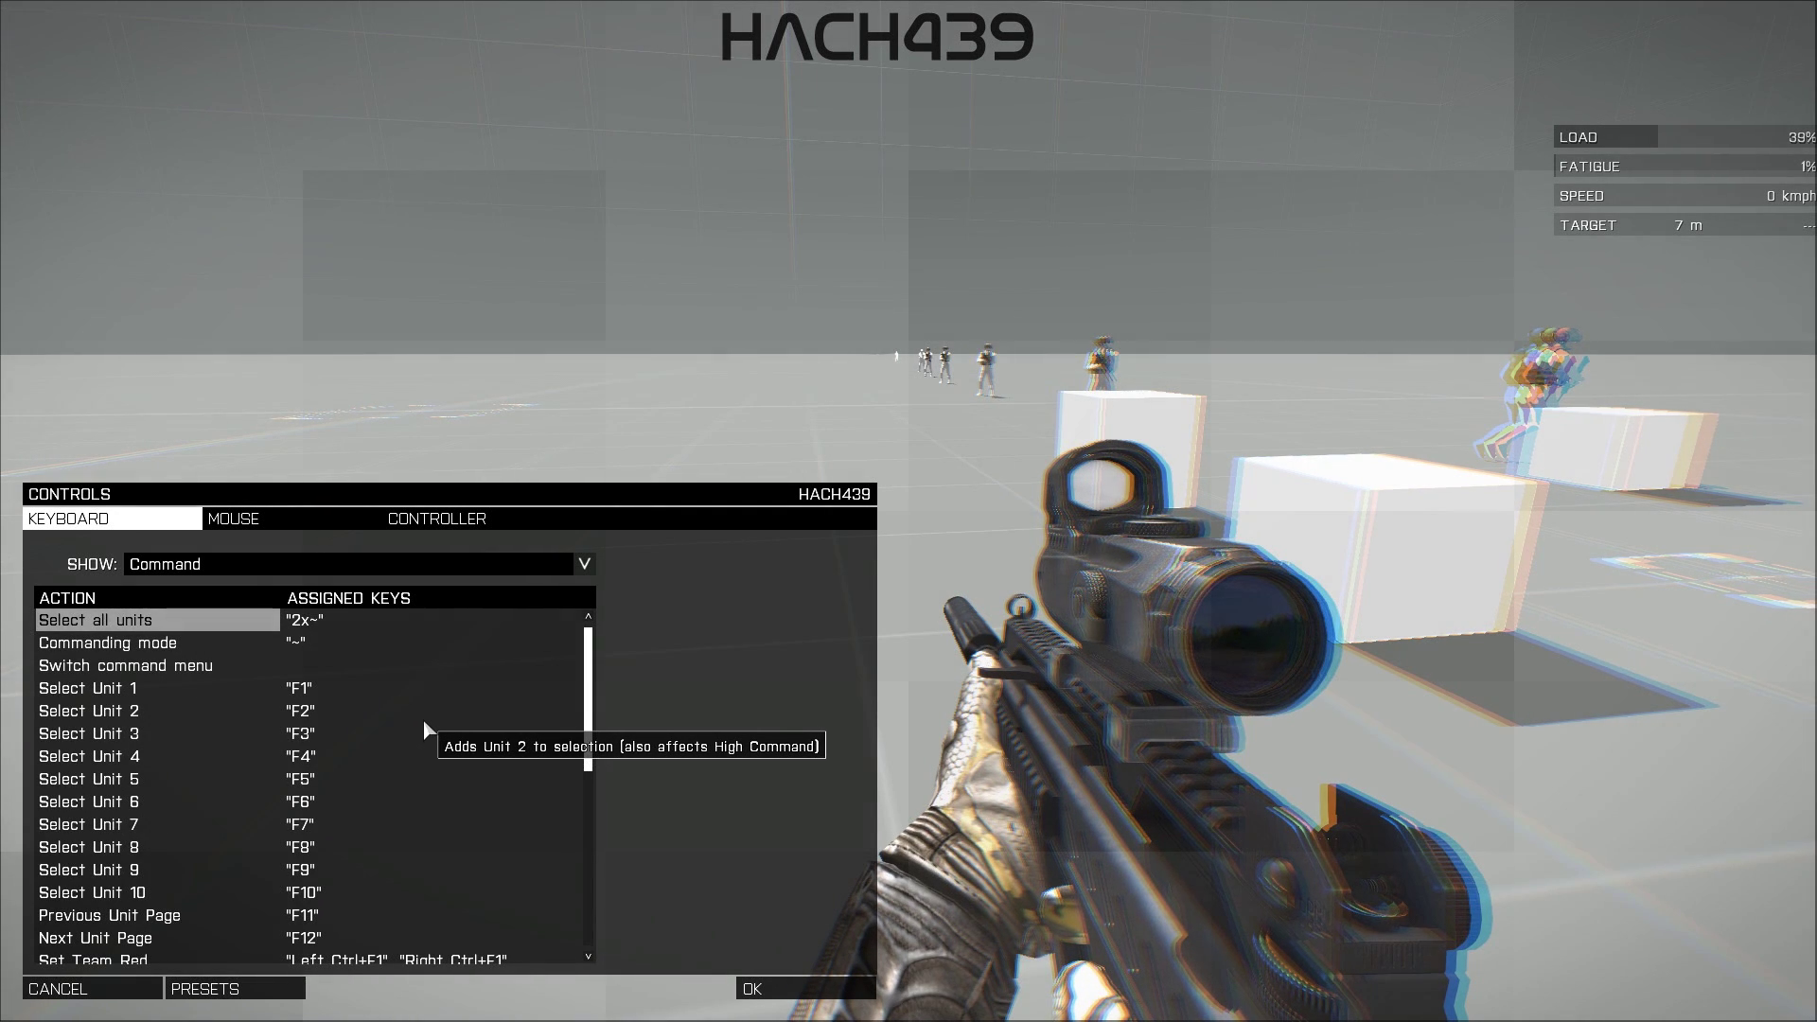
scroll(424, 728, down, 2)
scroll(445, 757, down, 1)
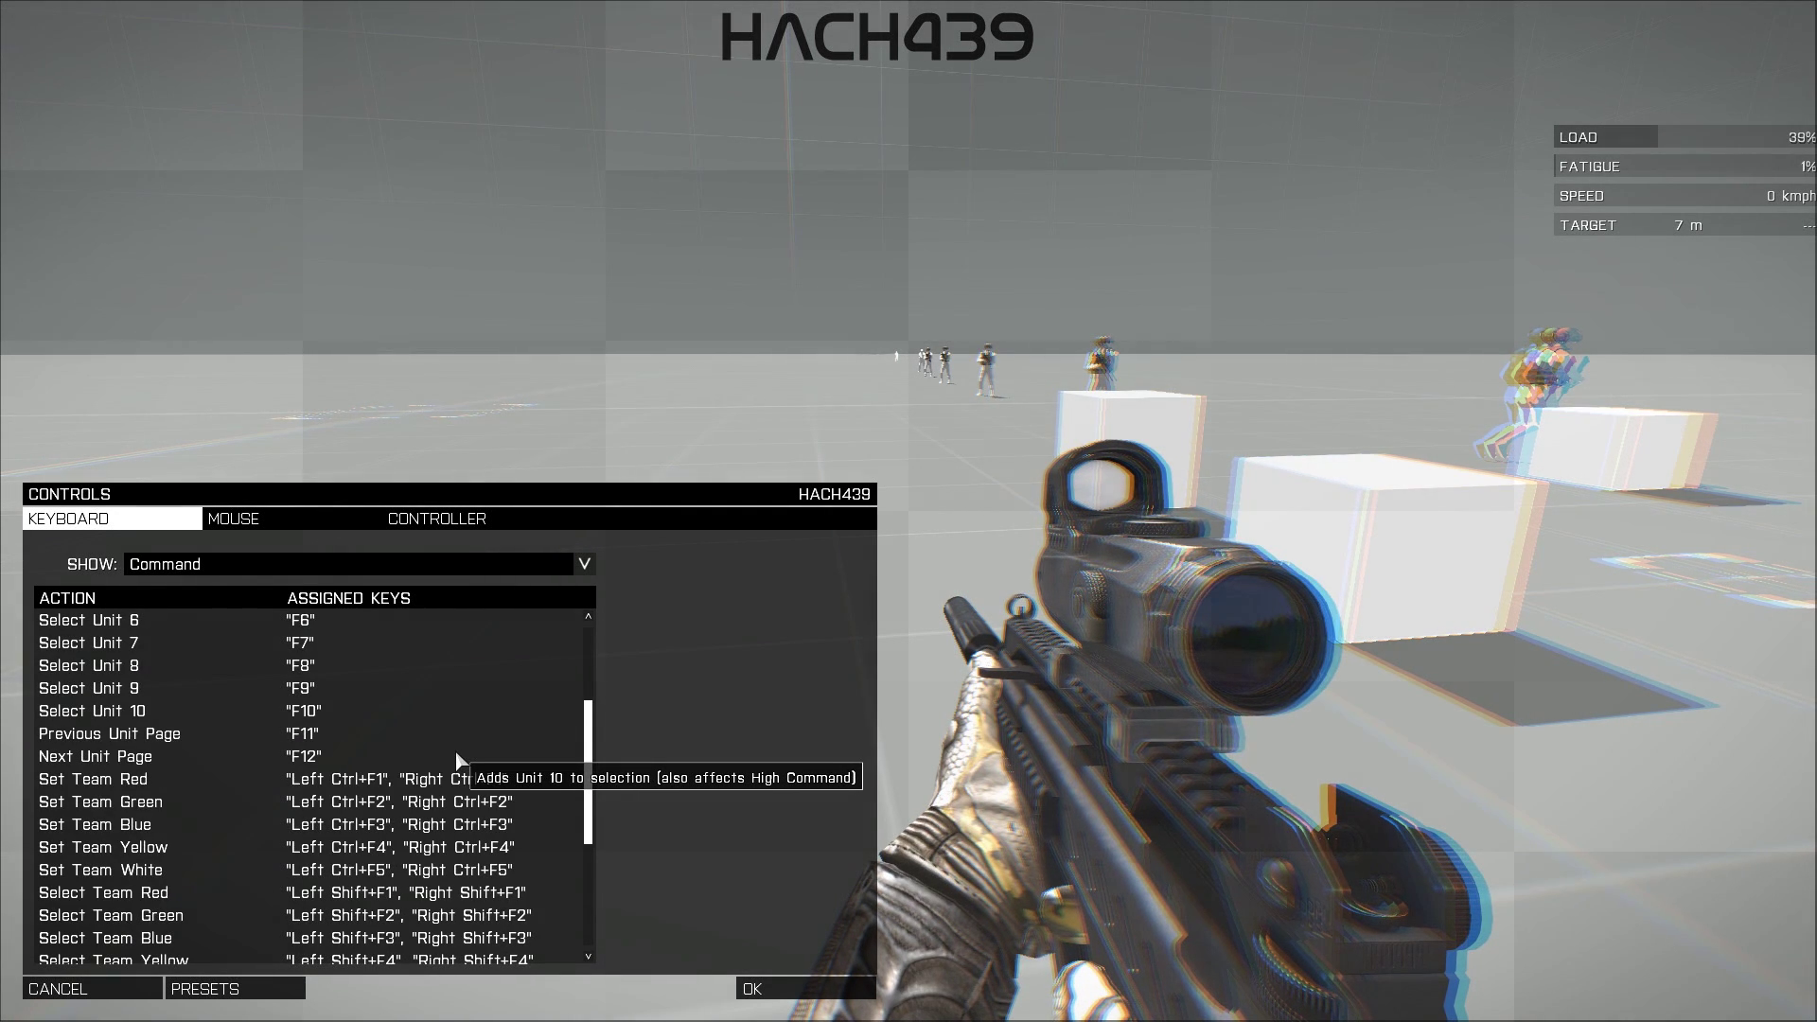
scroll(457, 766, down, 4)
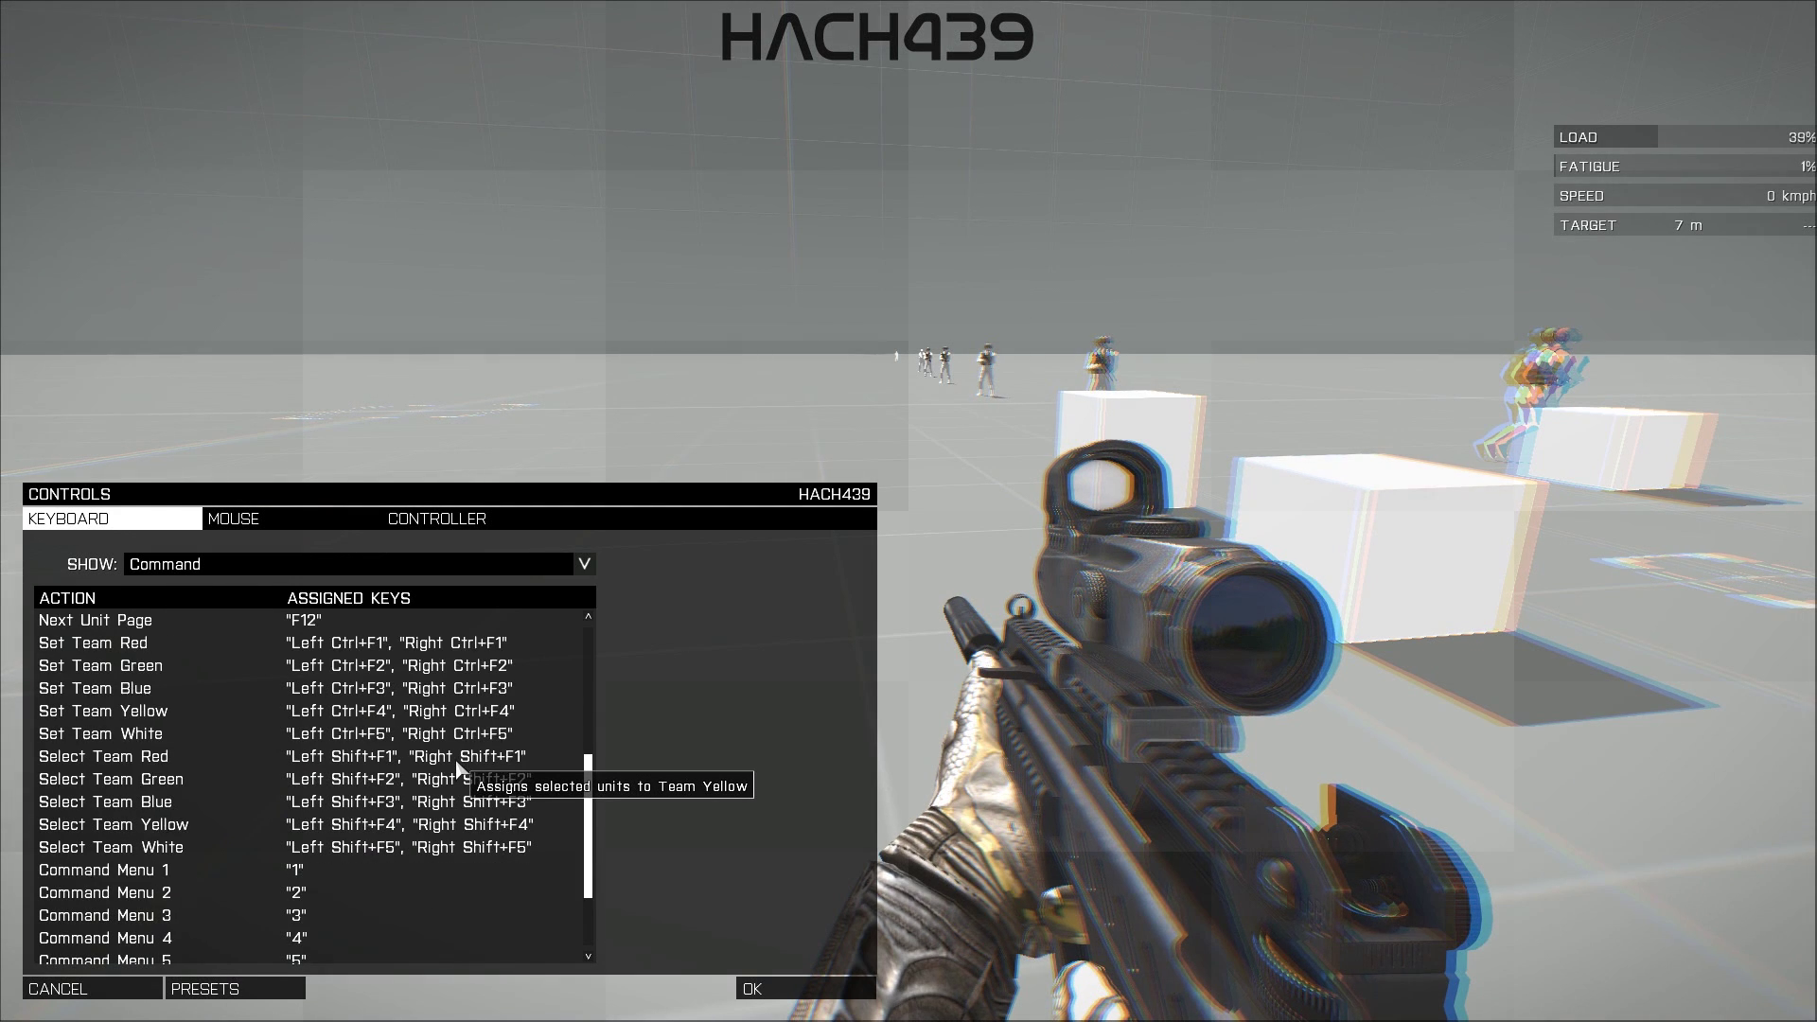
scroll(468, 805, down, 1)
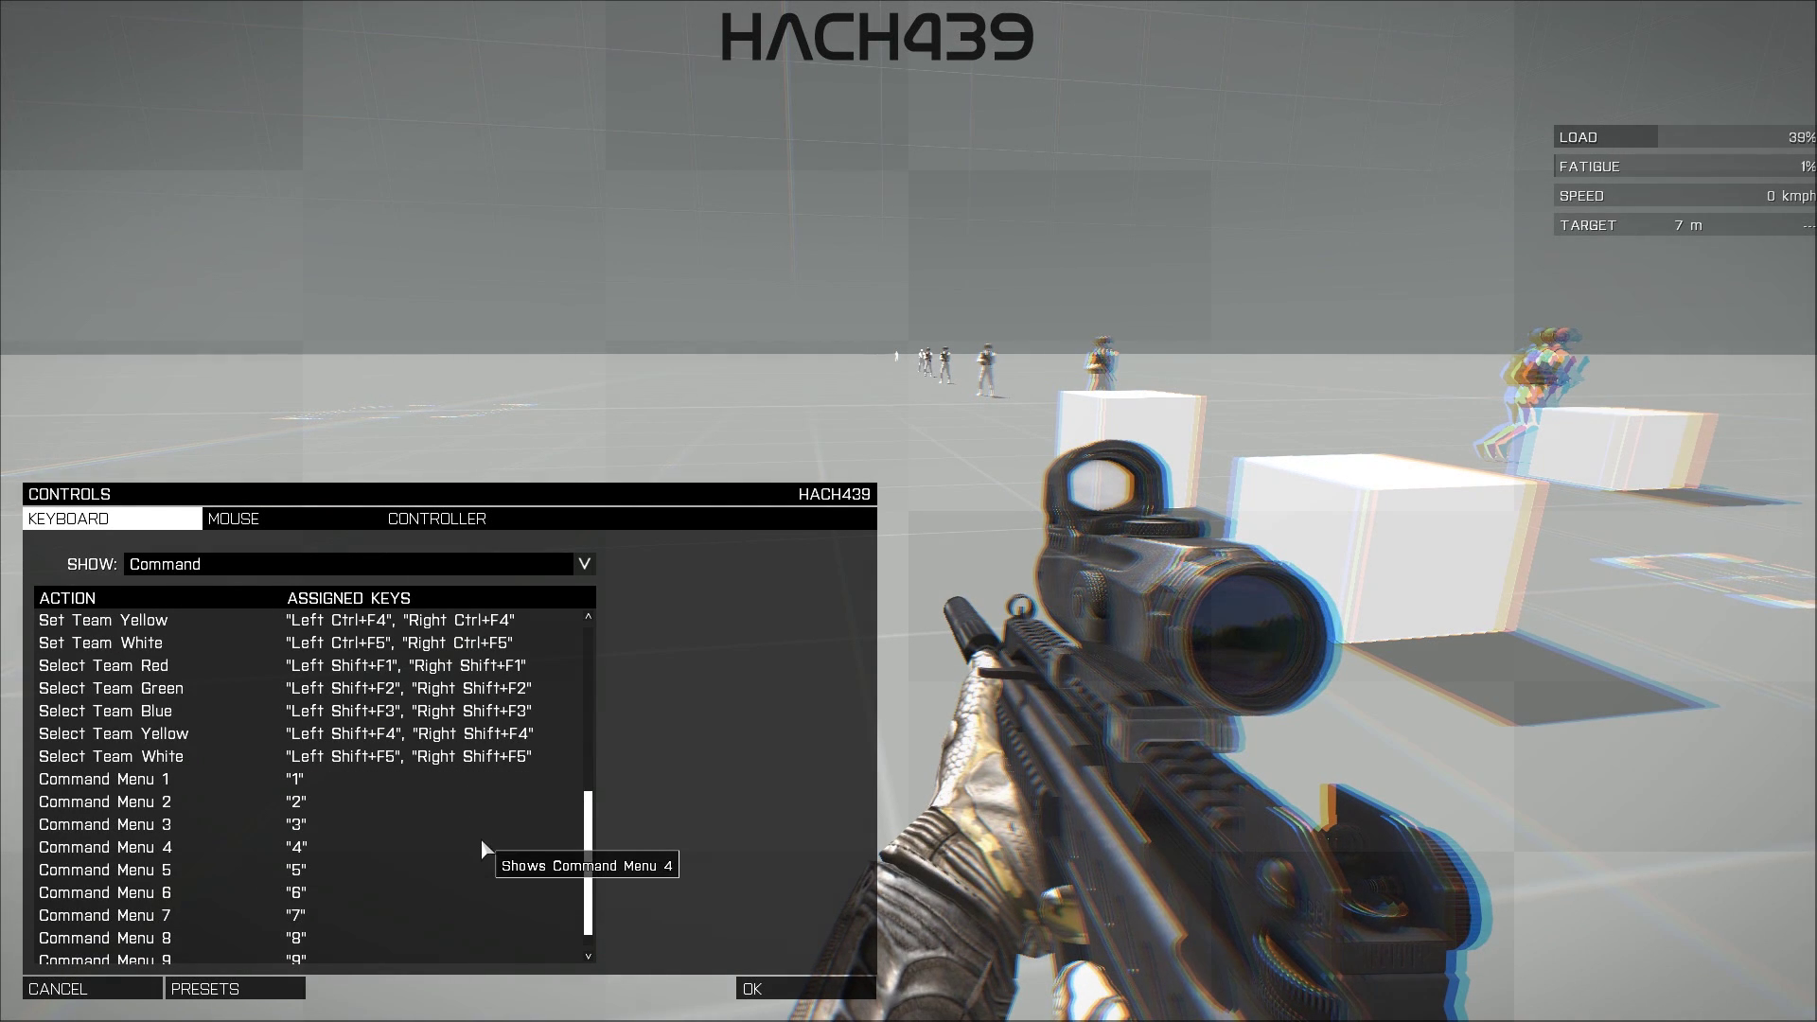
scroll(529, 833, down, 1)
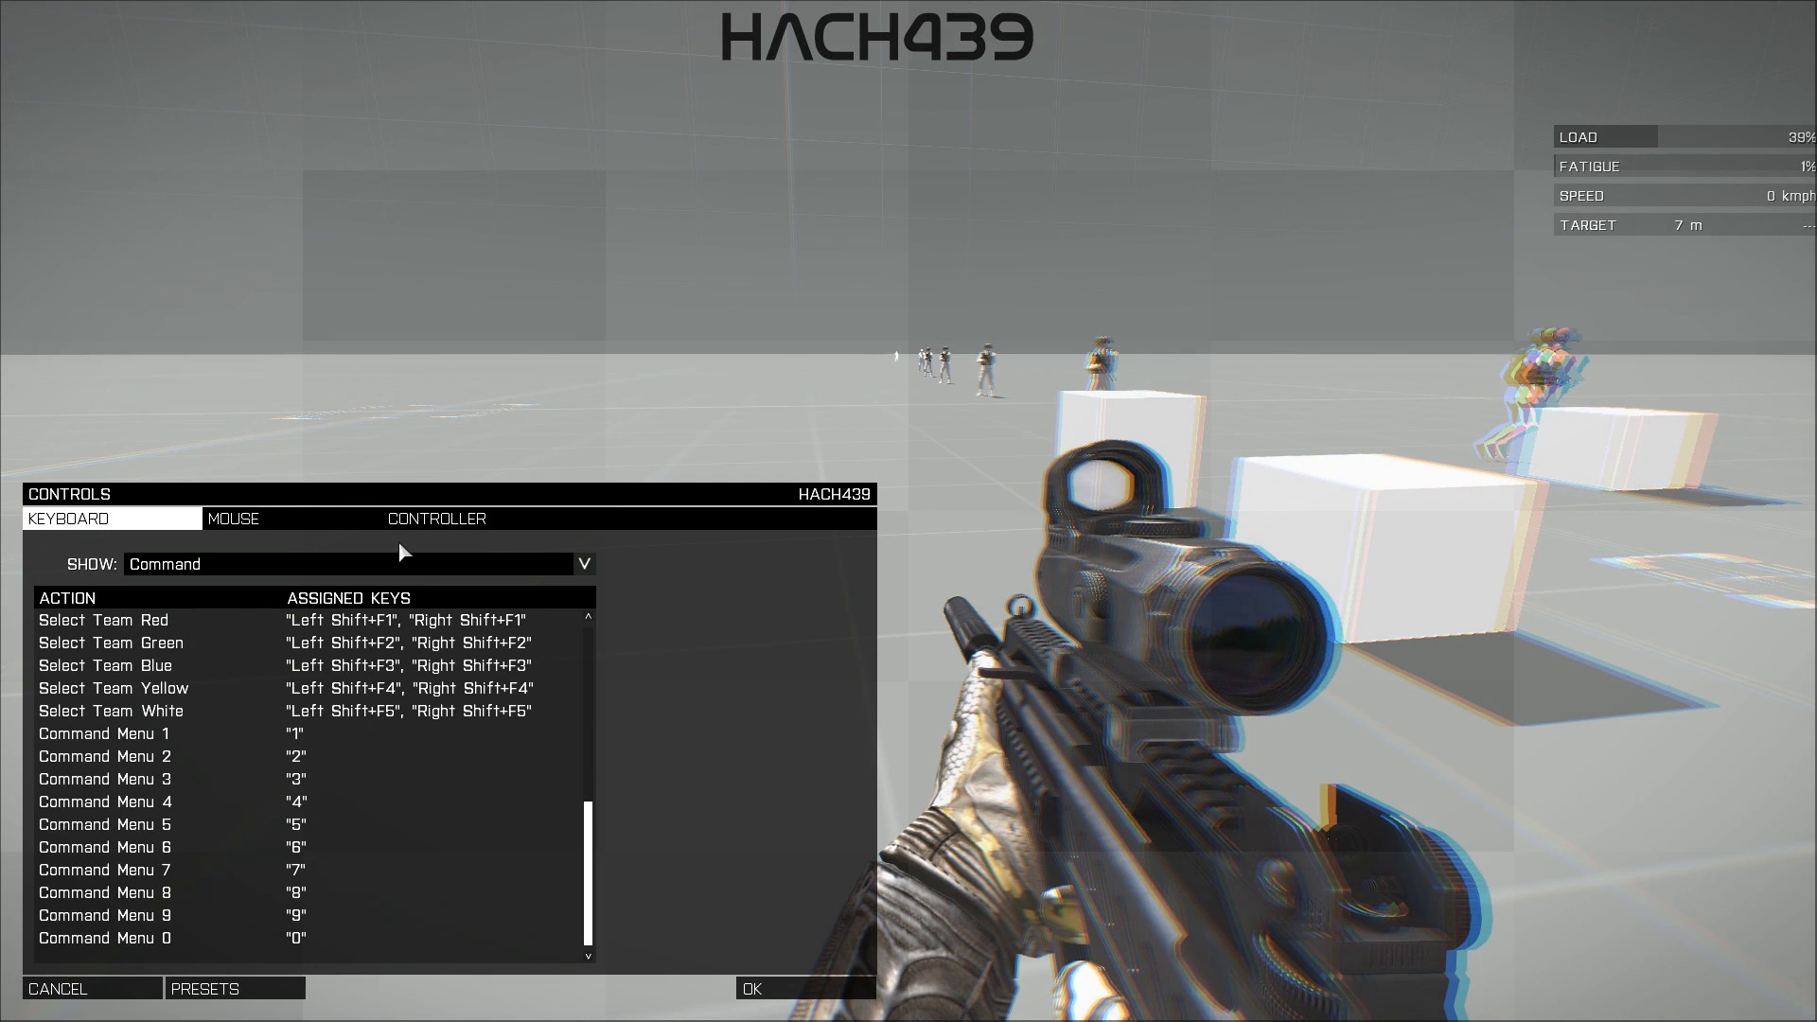
click(519, 564)
click(511, 673)
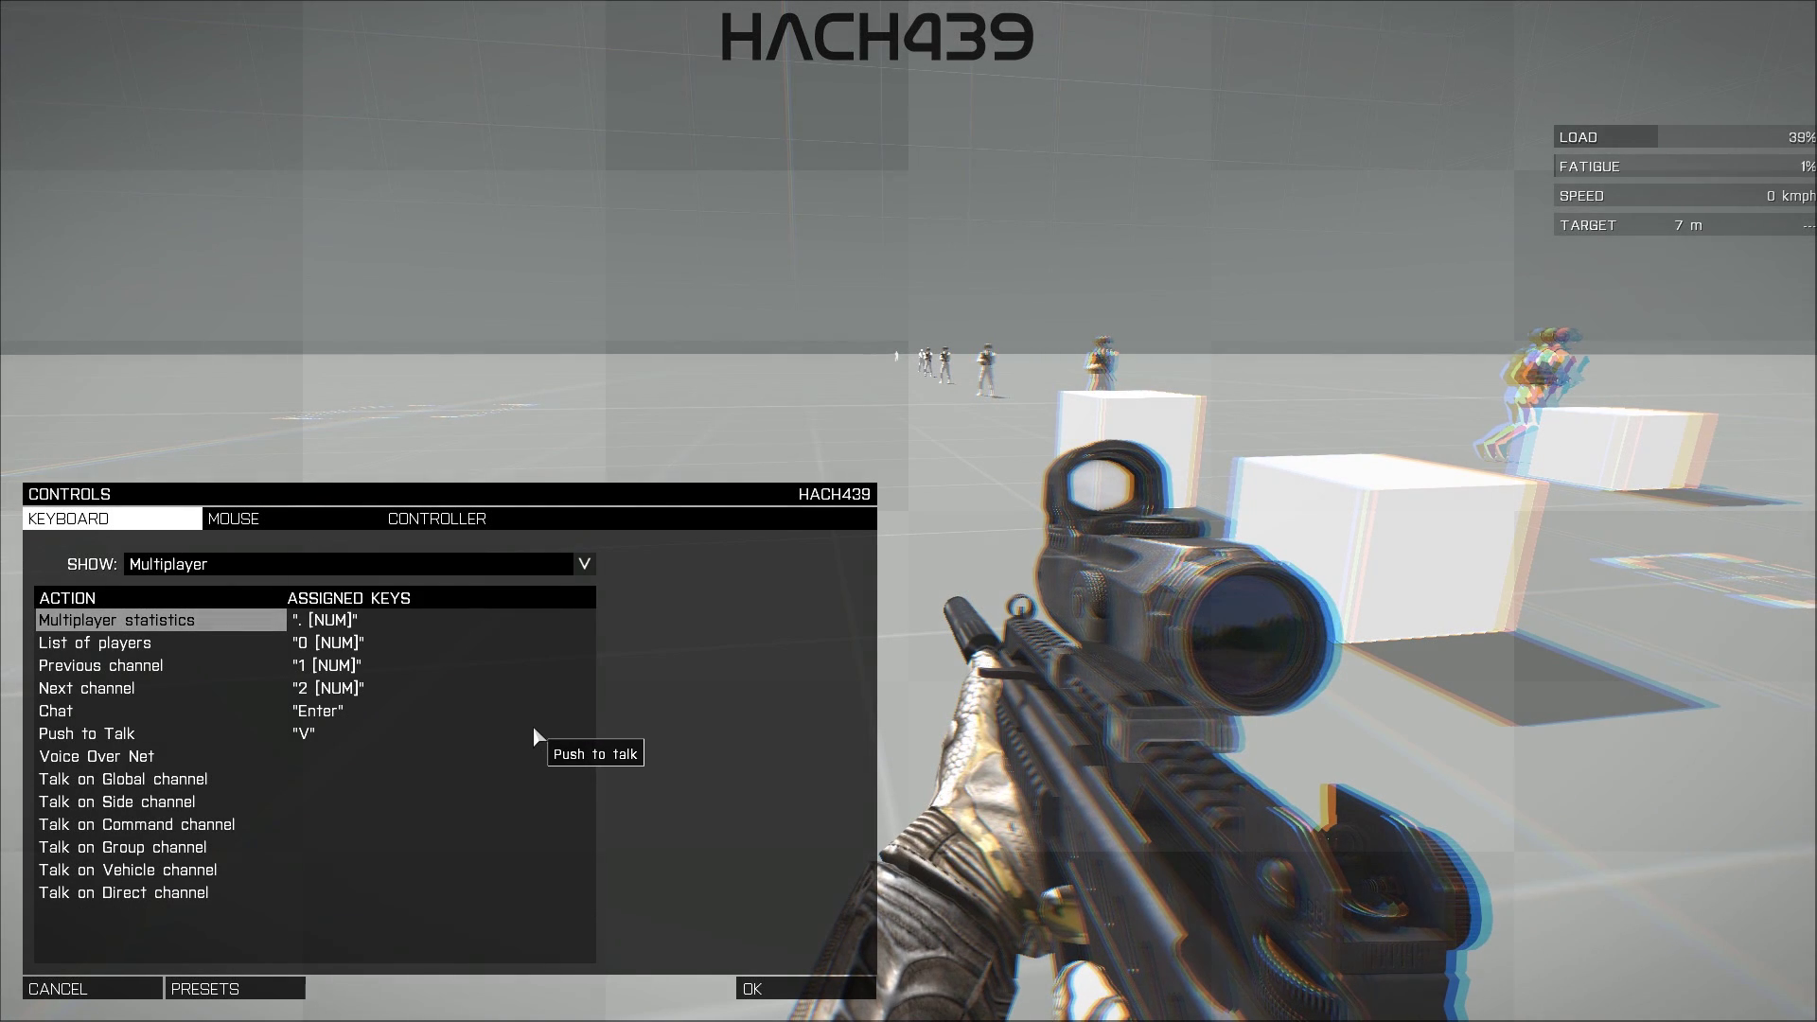
Show the Infantry Movement category and review its key assignments, from strafing and sprinting through stance adjustment to leaning, stepping over and saluting
click(490, 564)
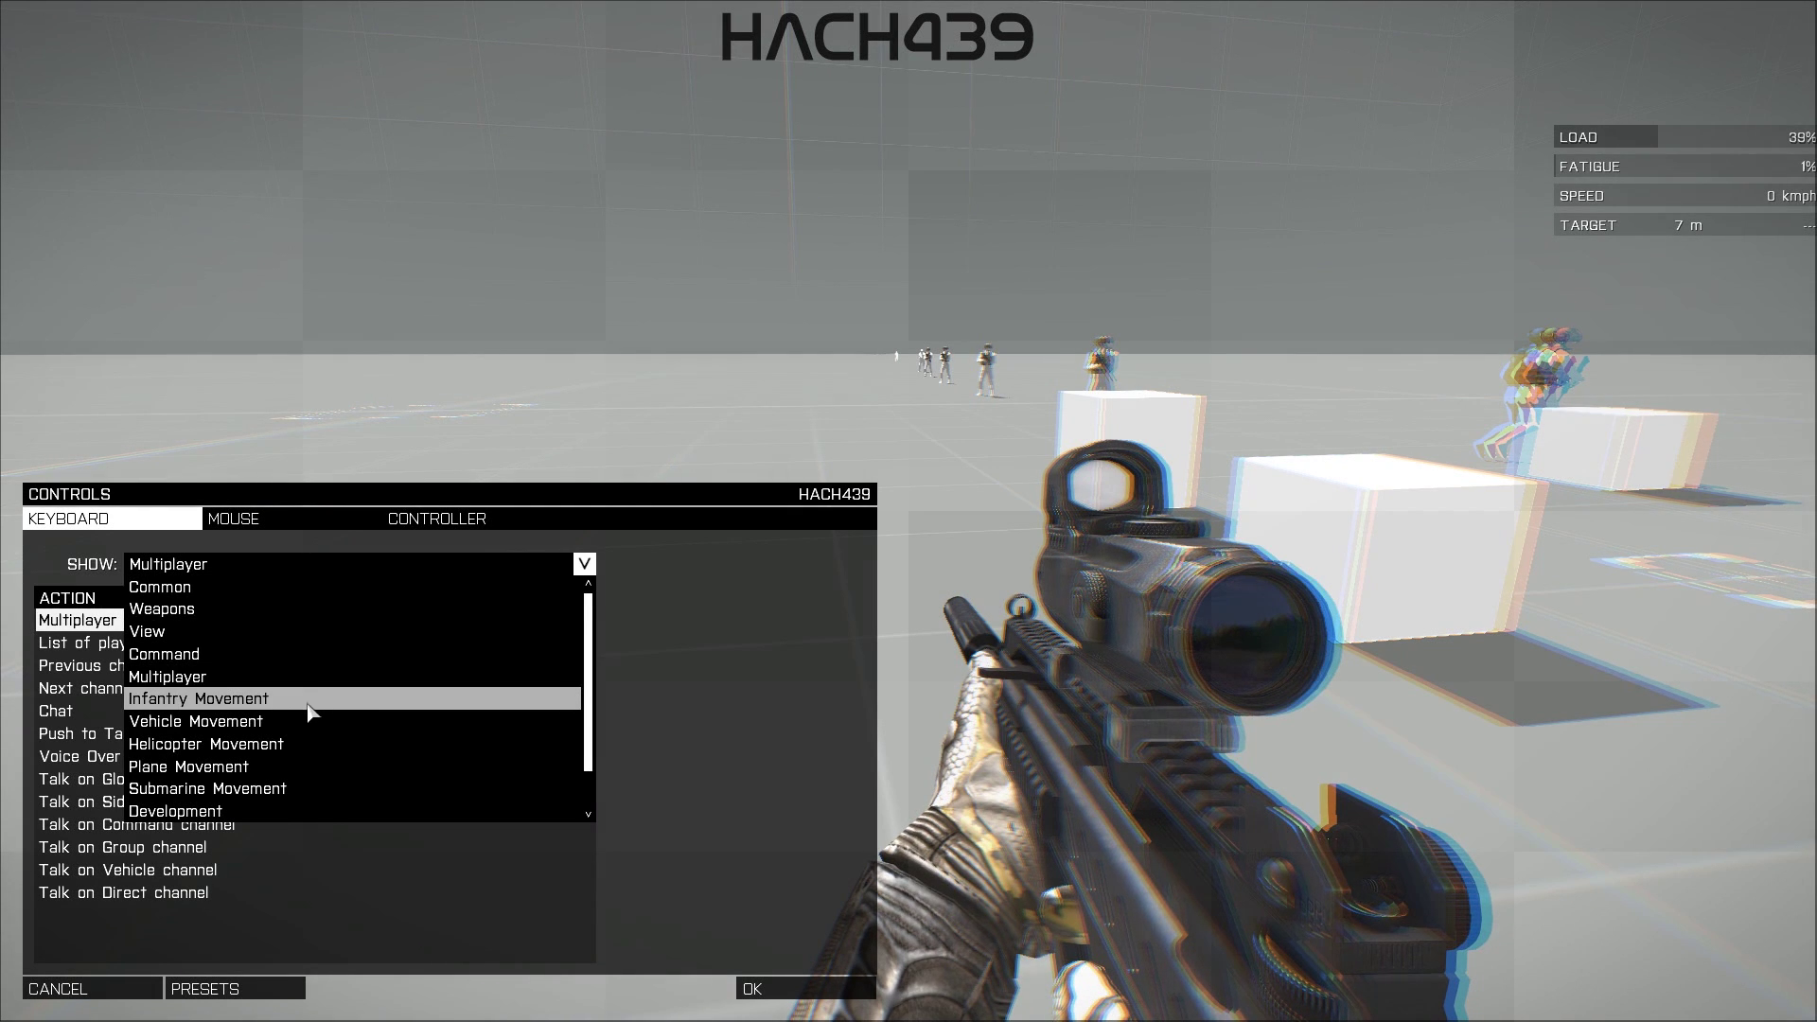
click(530, 699)
scroll(541, 766, down, 2)
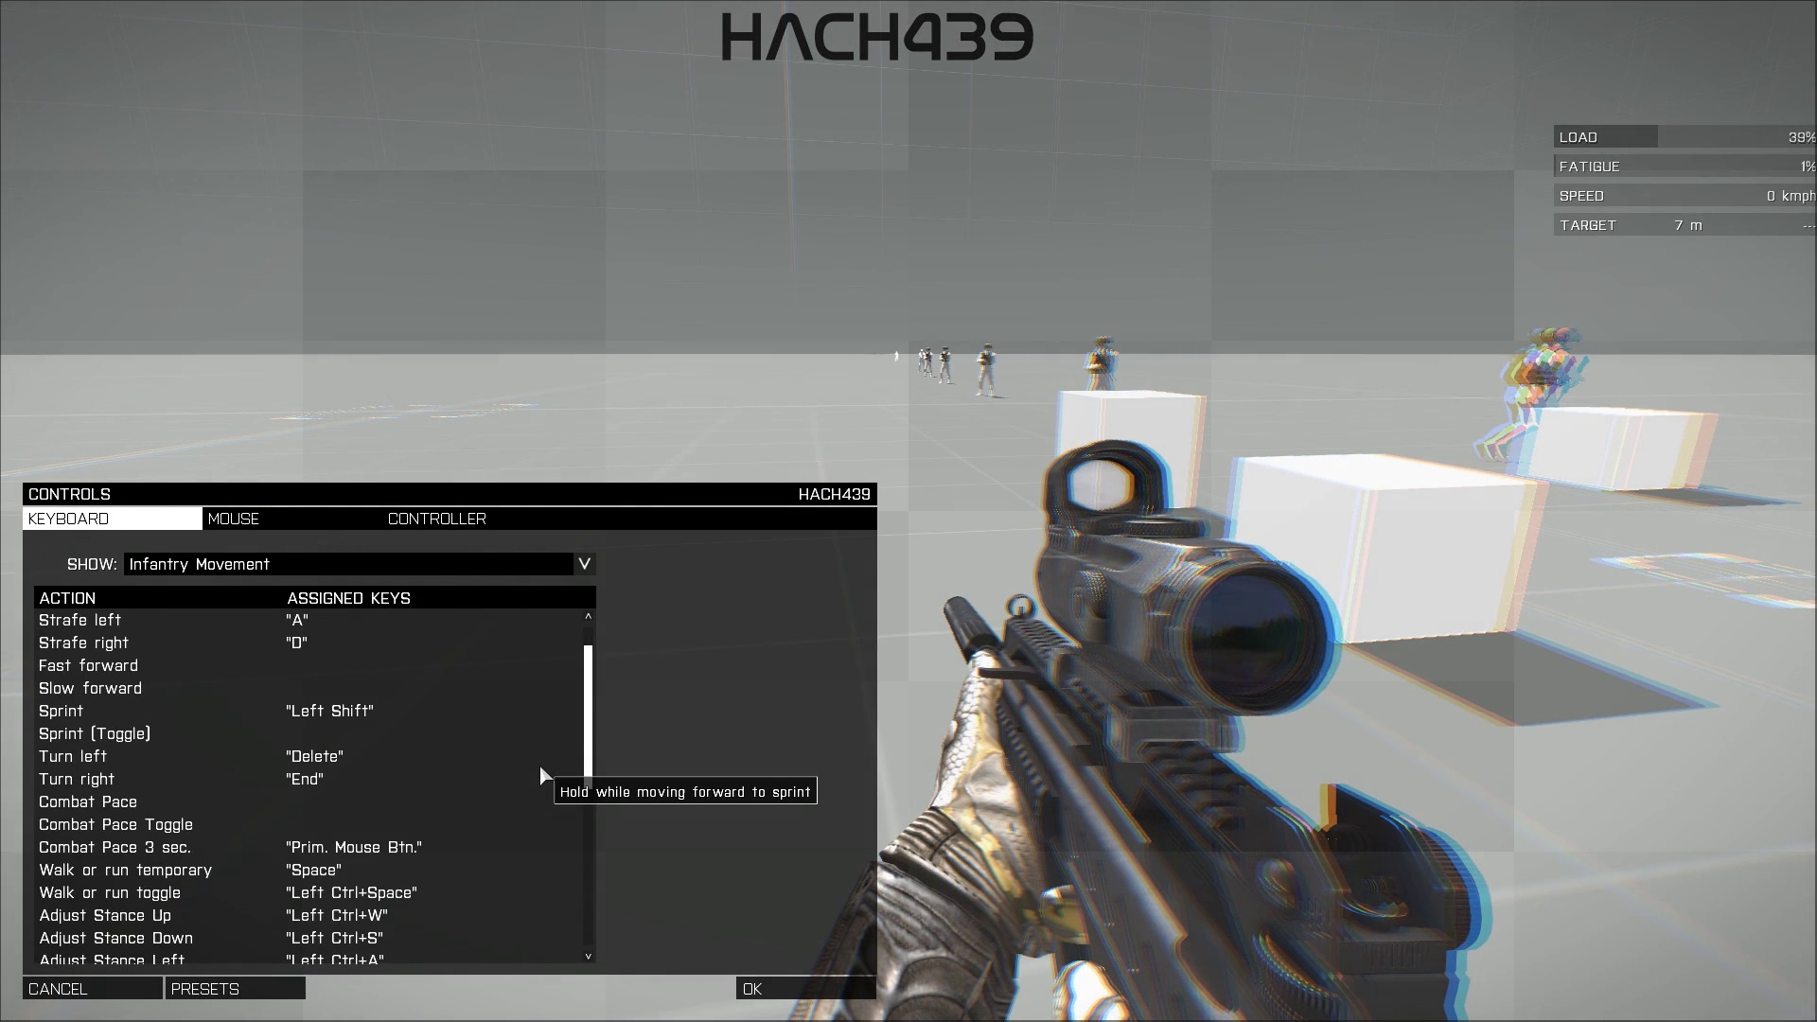
scroll(537, 765, up, 2)
scroll(536, 764, down, 4)
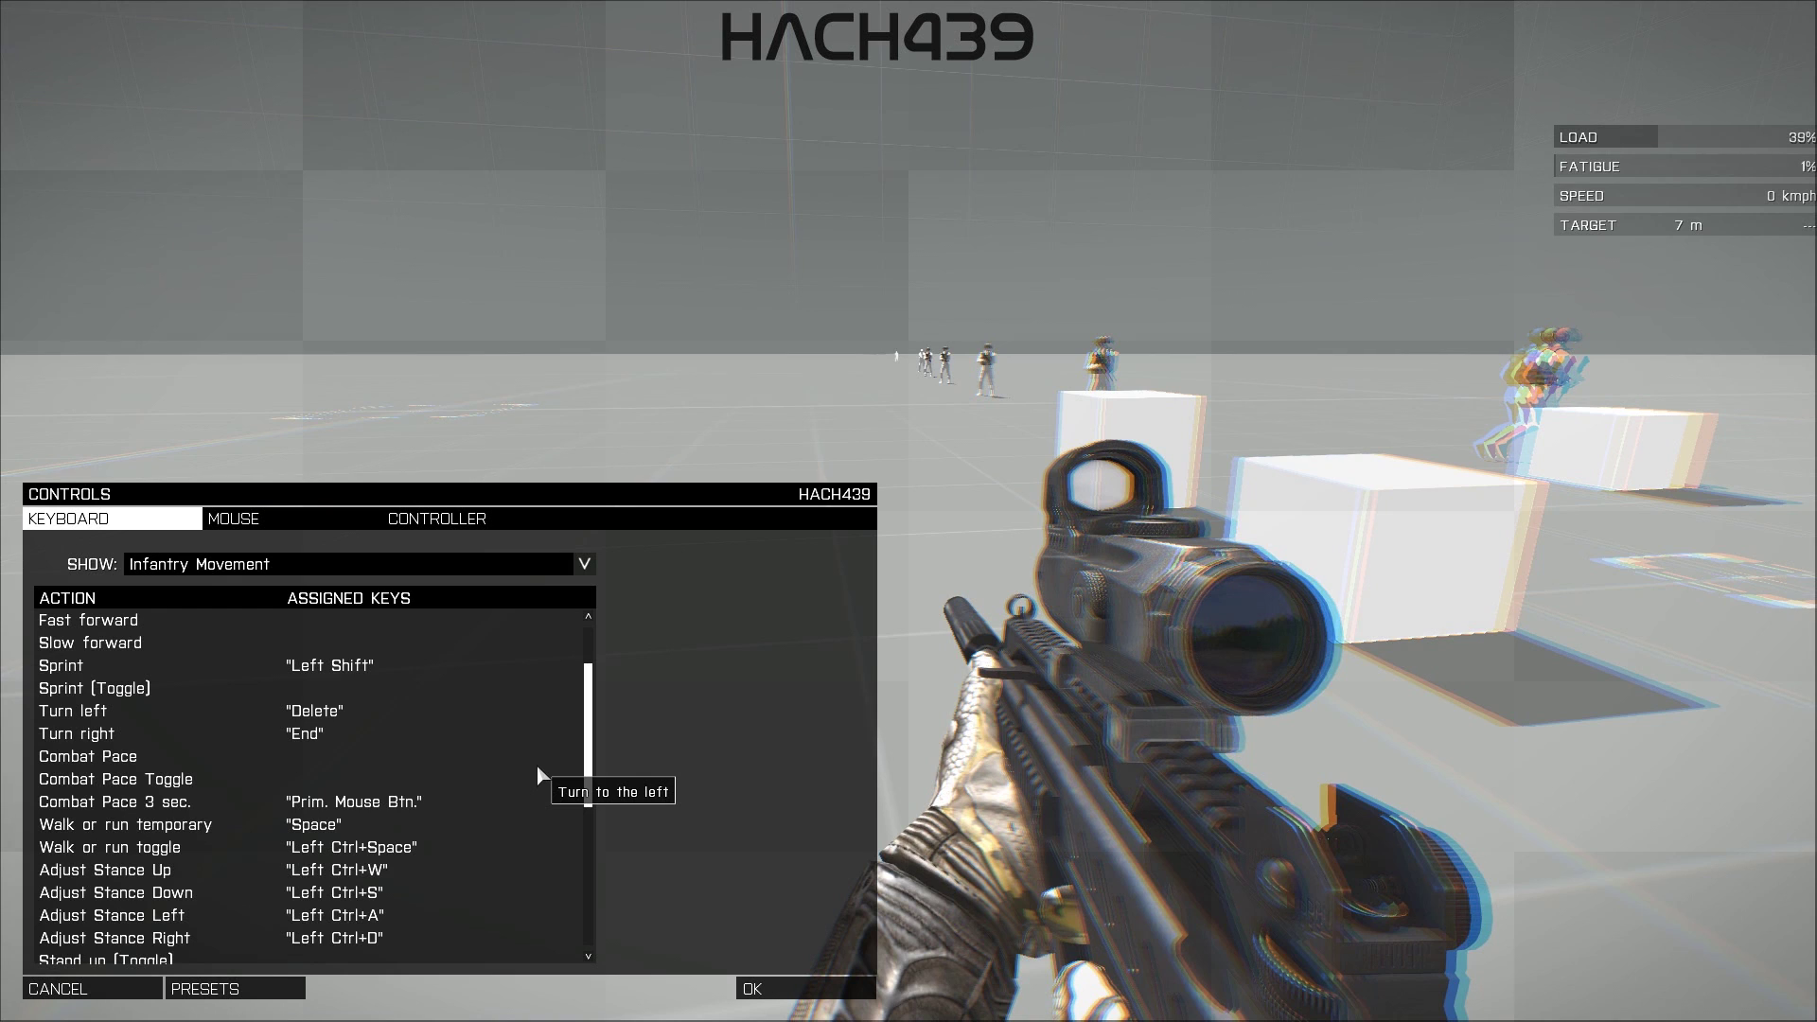
scroll(537, 764, down, 6)
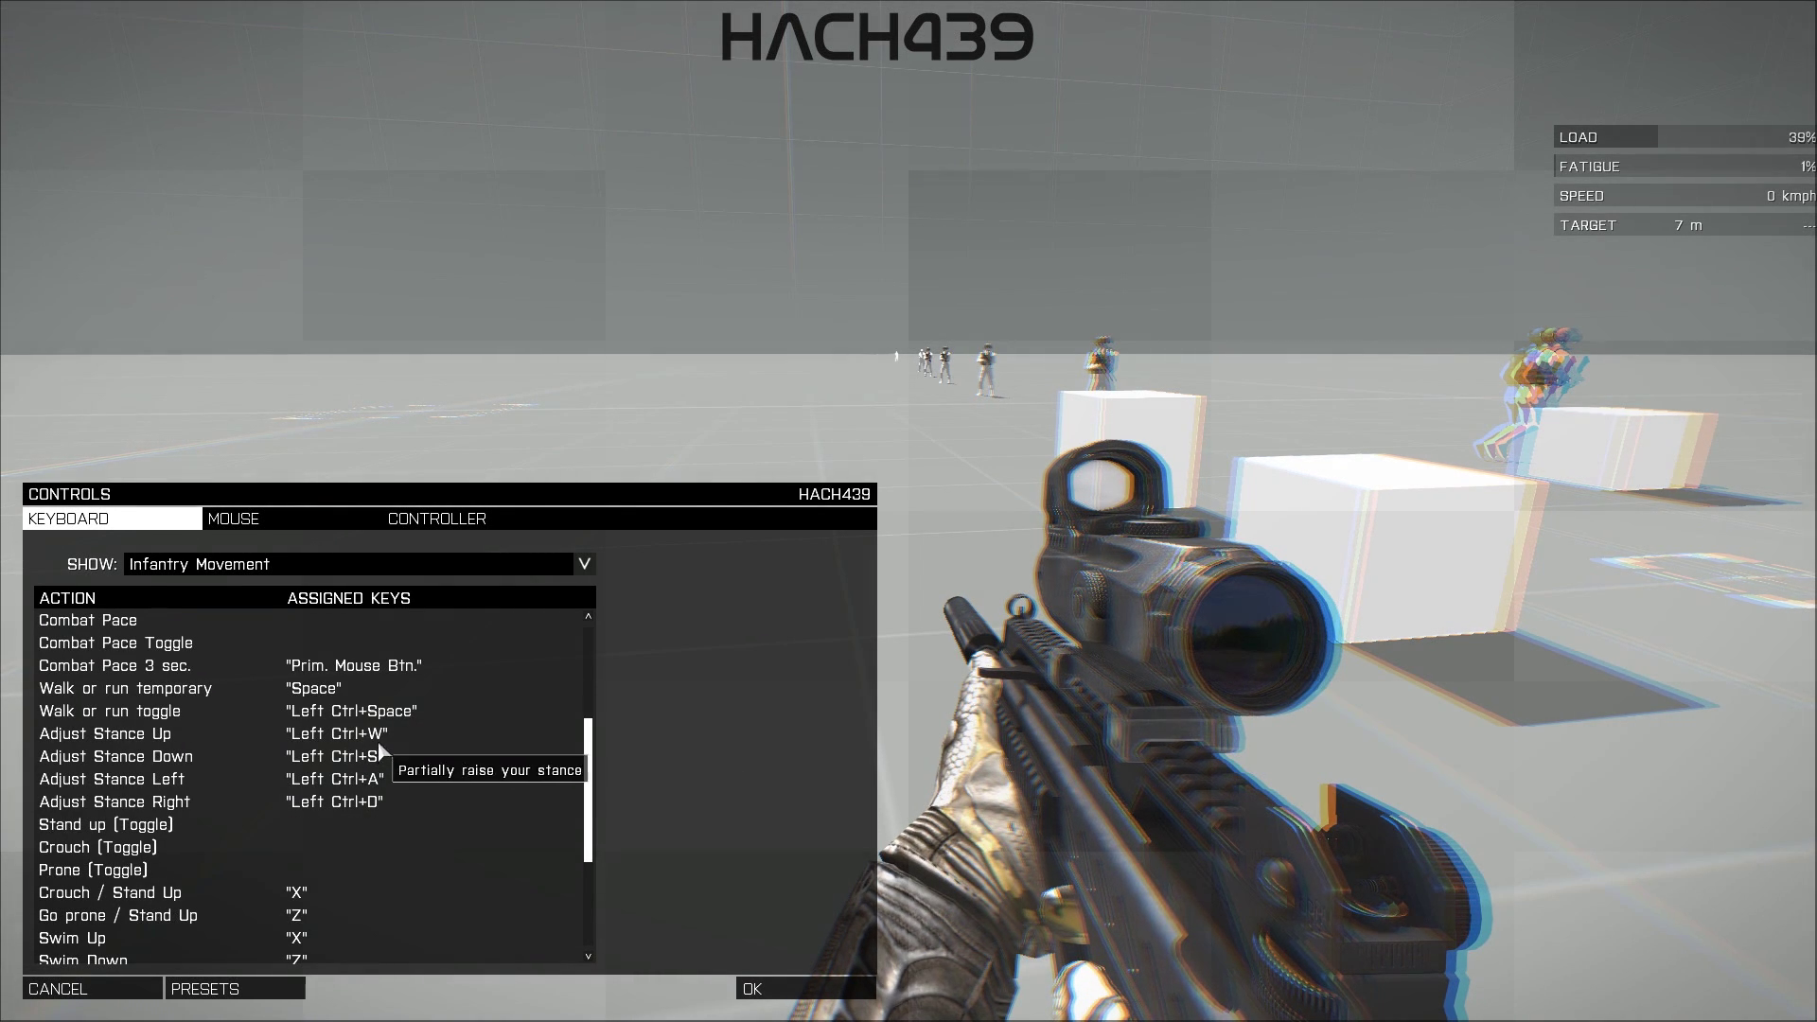
scroll(511, 762, down, 2)
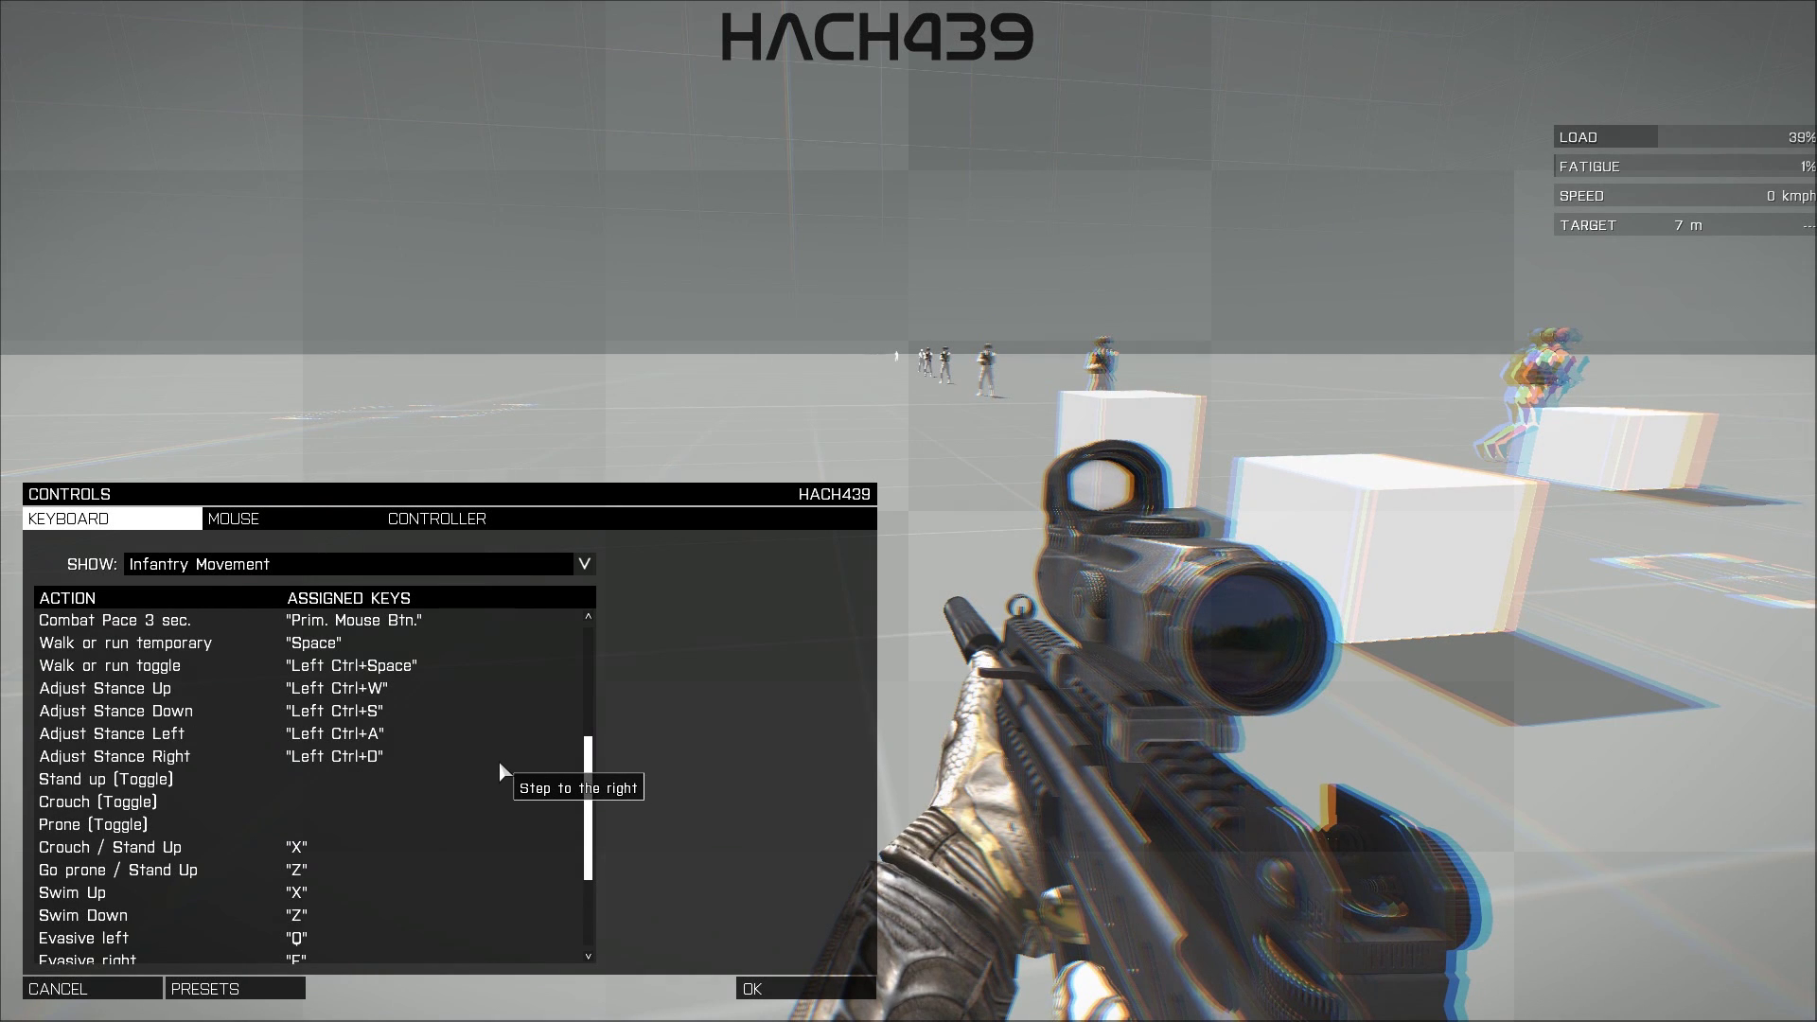
scroll(499, 767, down, 2)
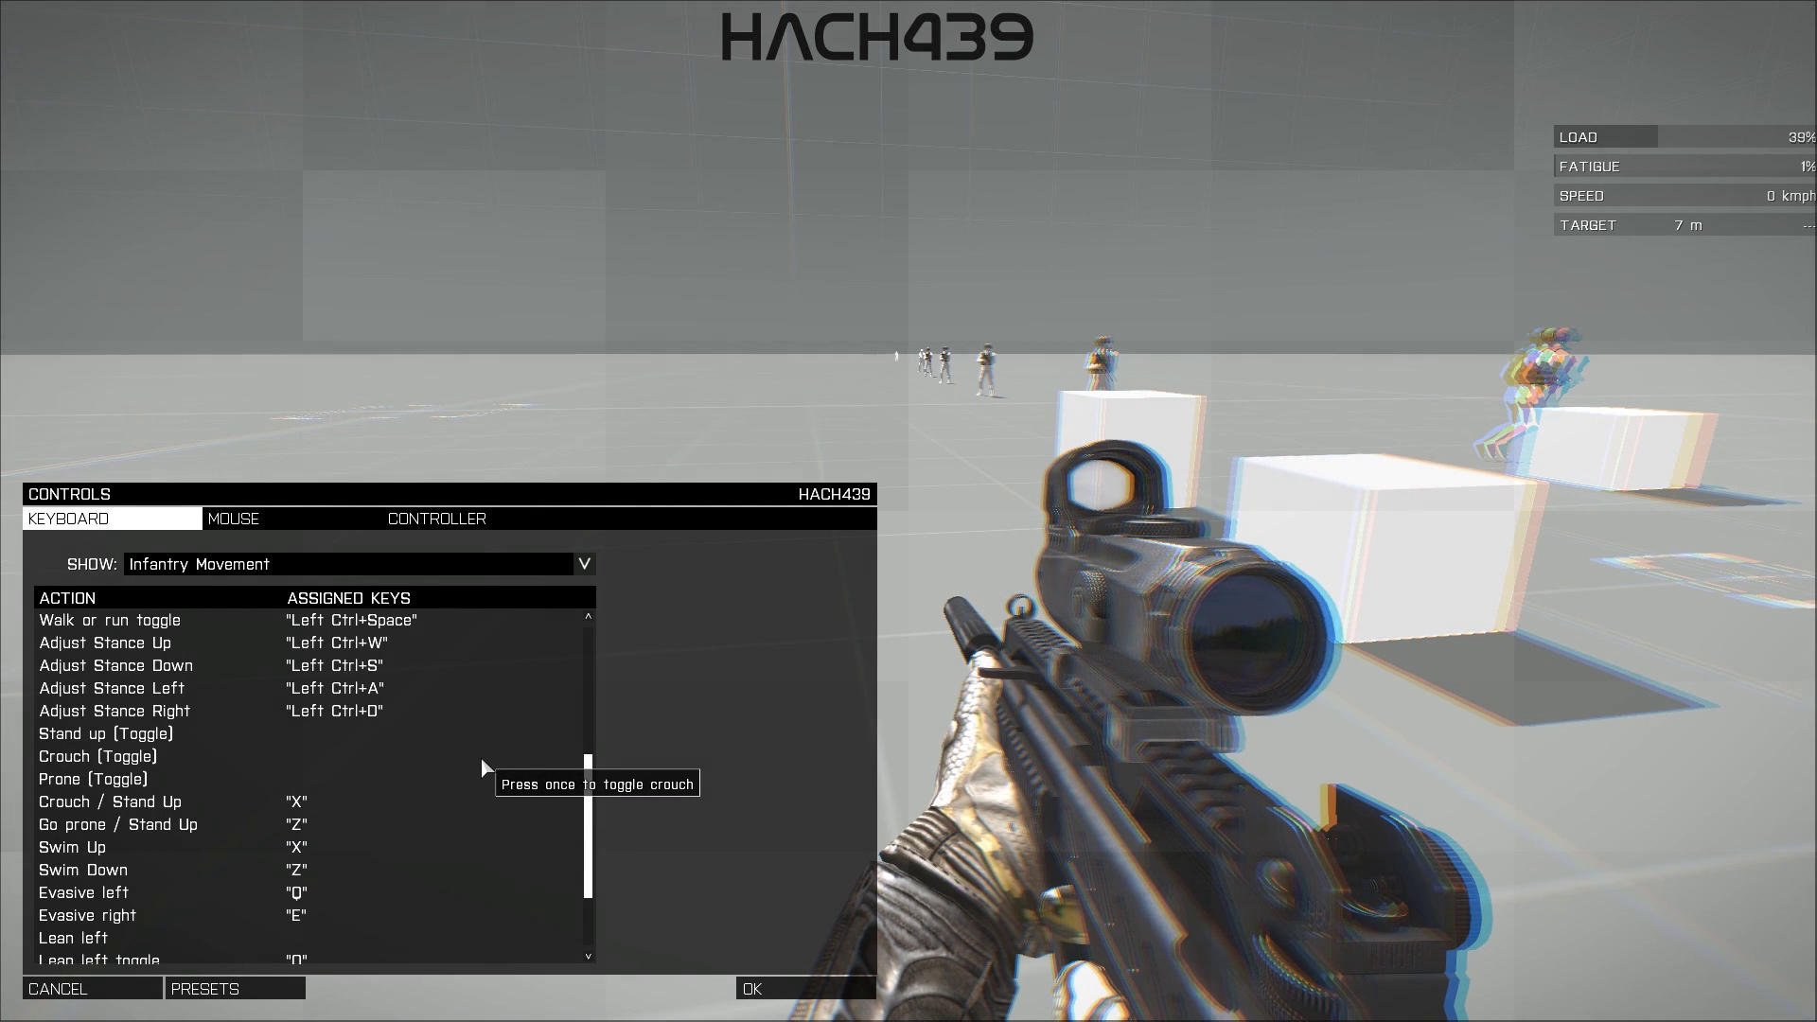
scroll(481, 762, down, 2)
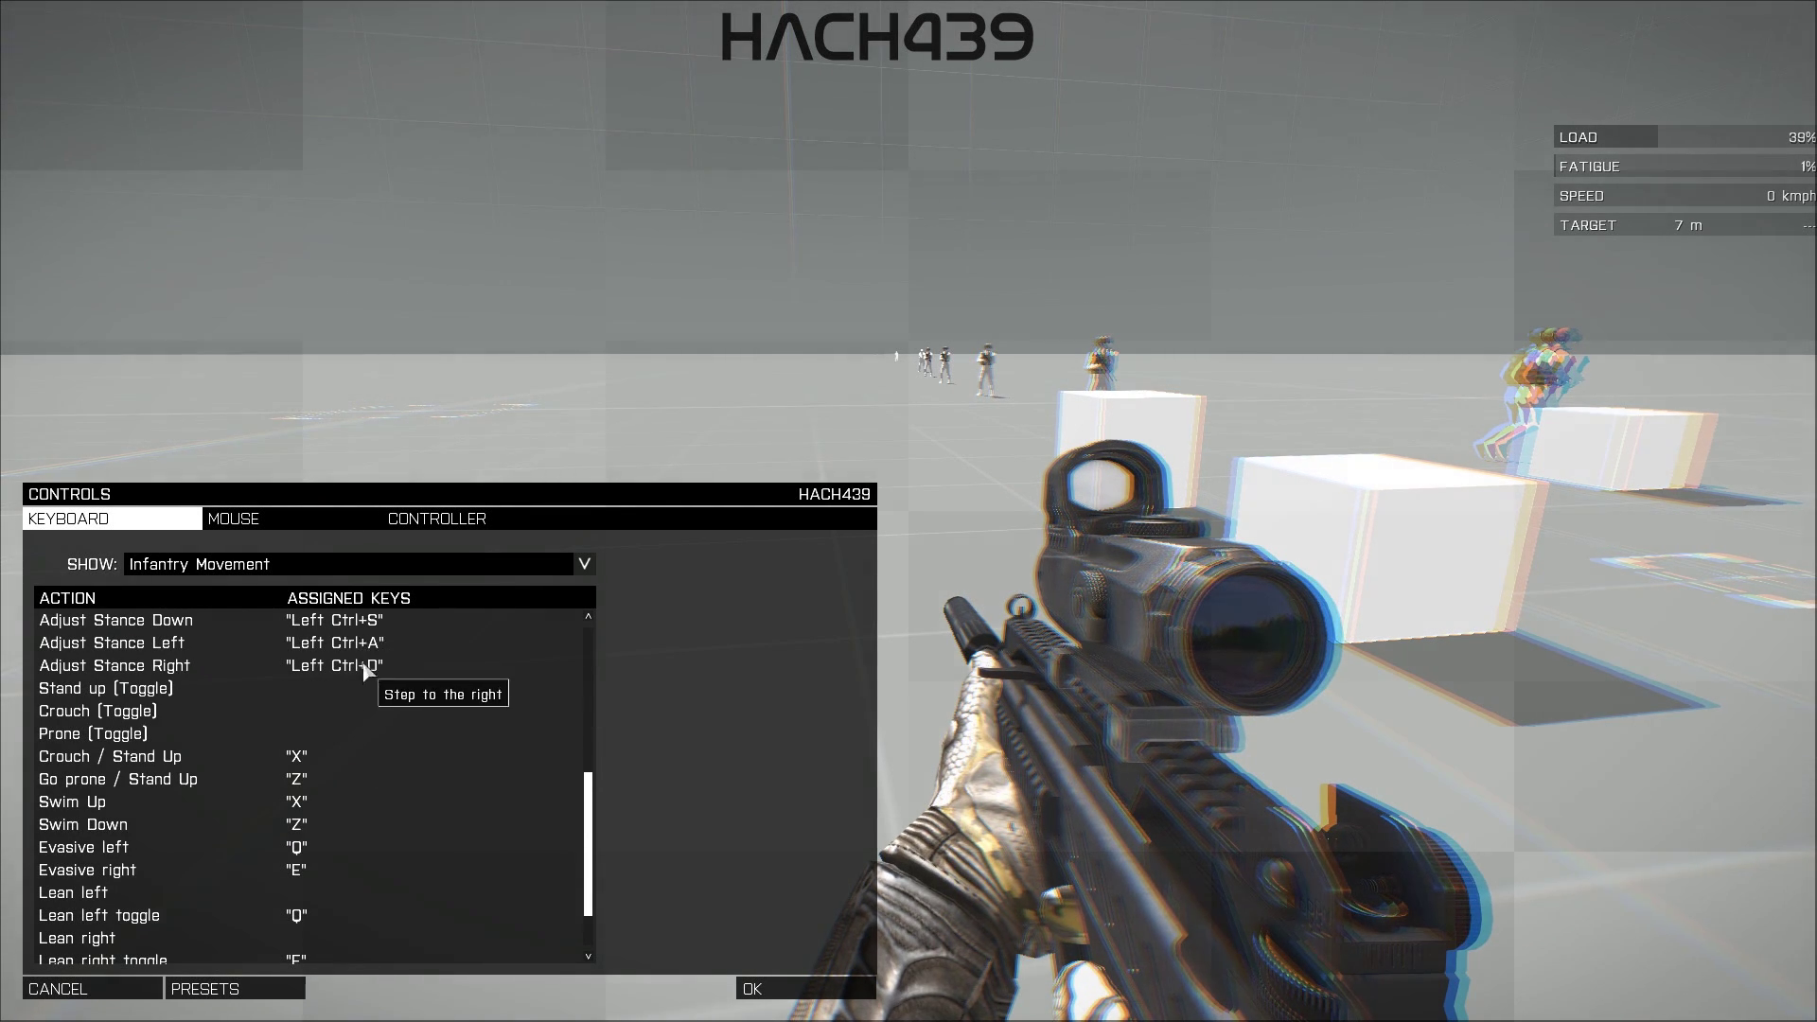
scroll(411, 805, down, 4)
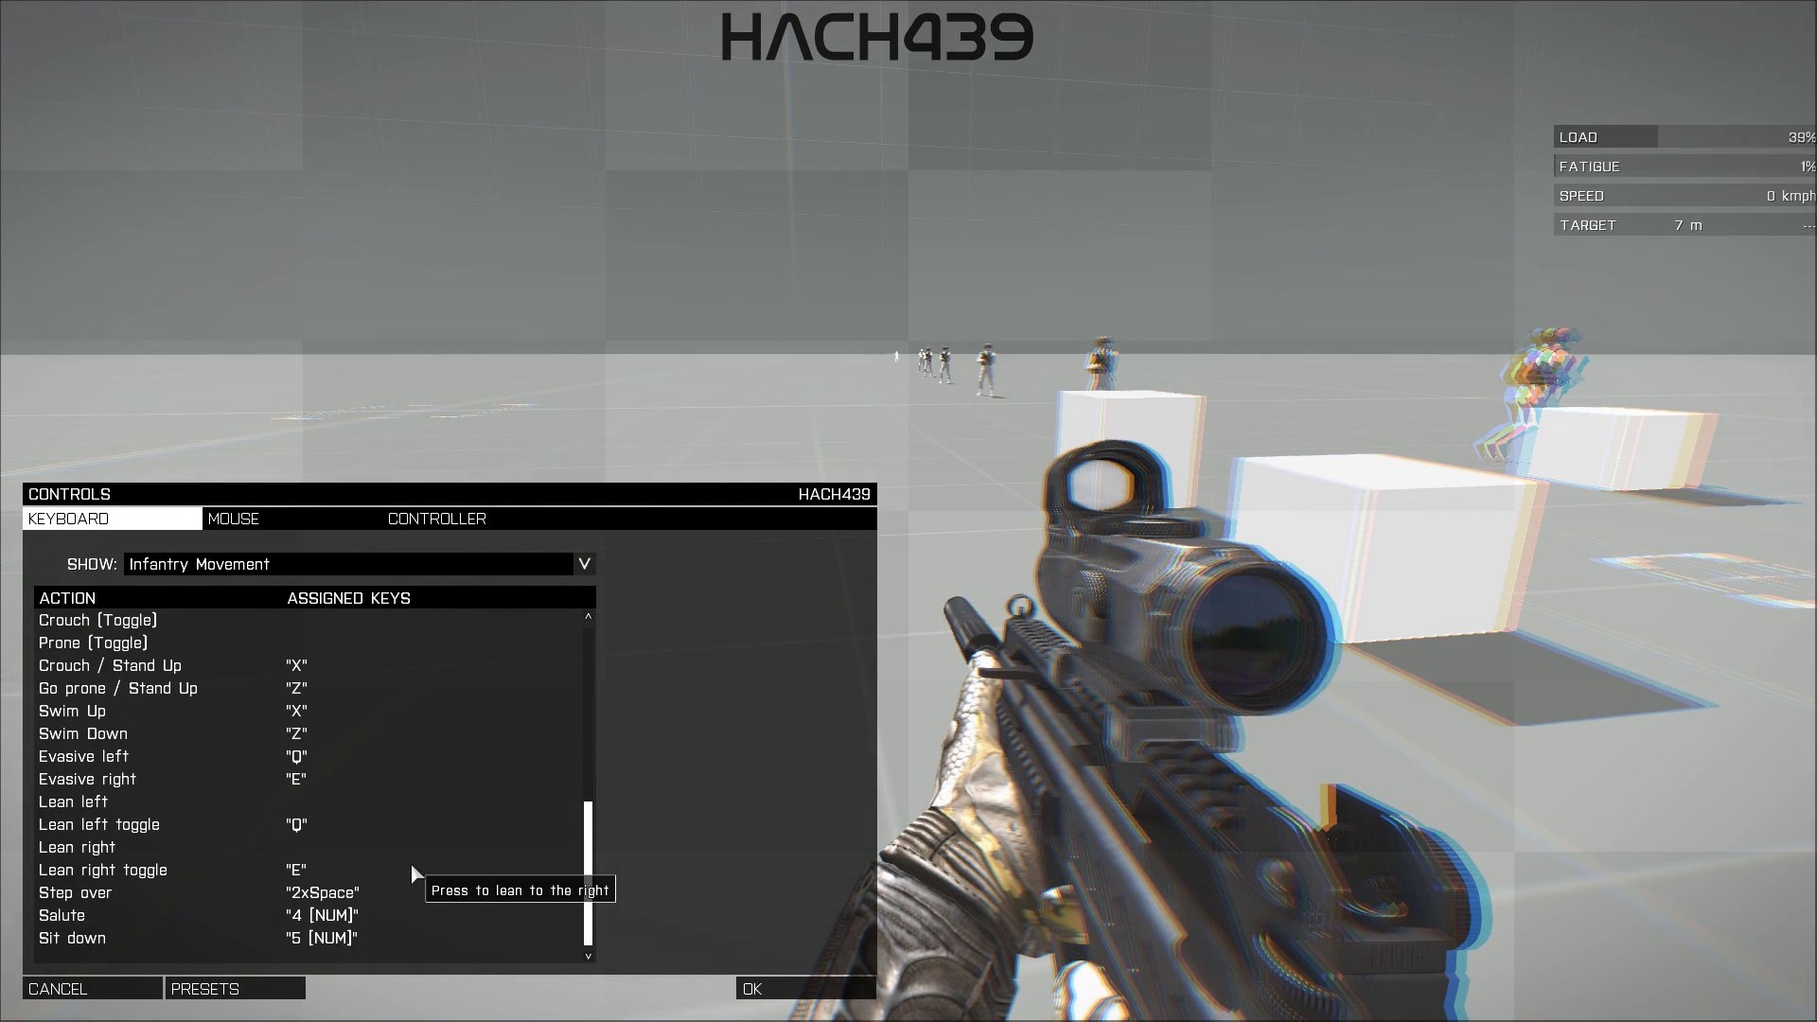
Show the Vehicle Movement category and review its key assignments for driving, hand brake and aiming
click(505, 568)
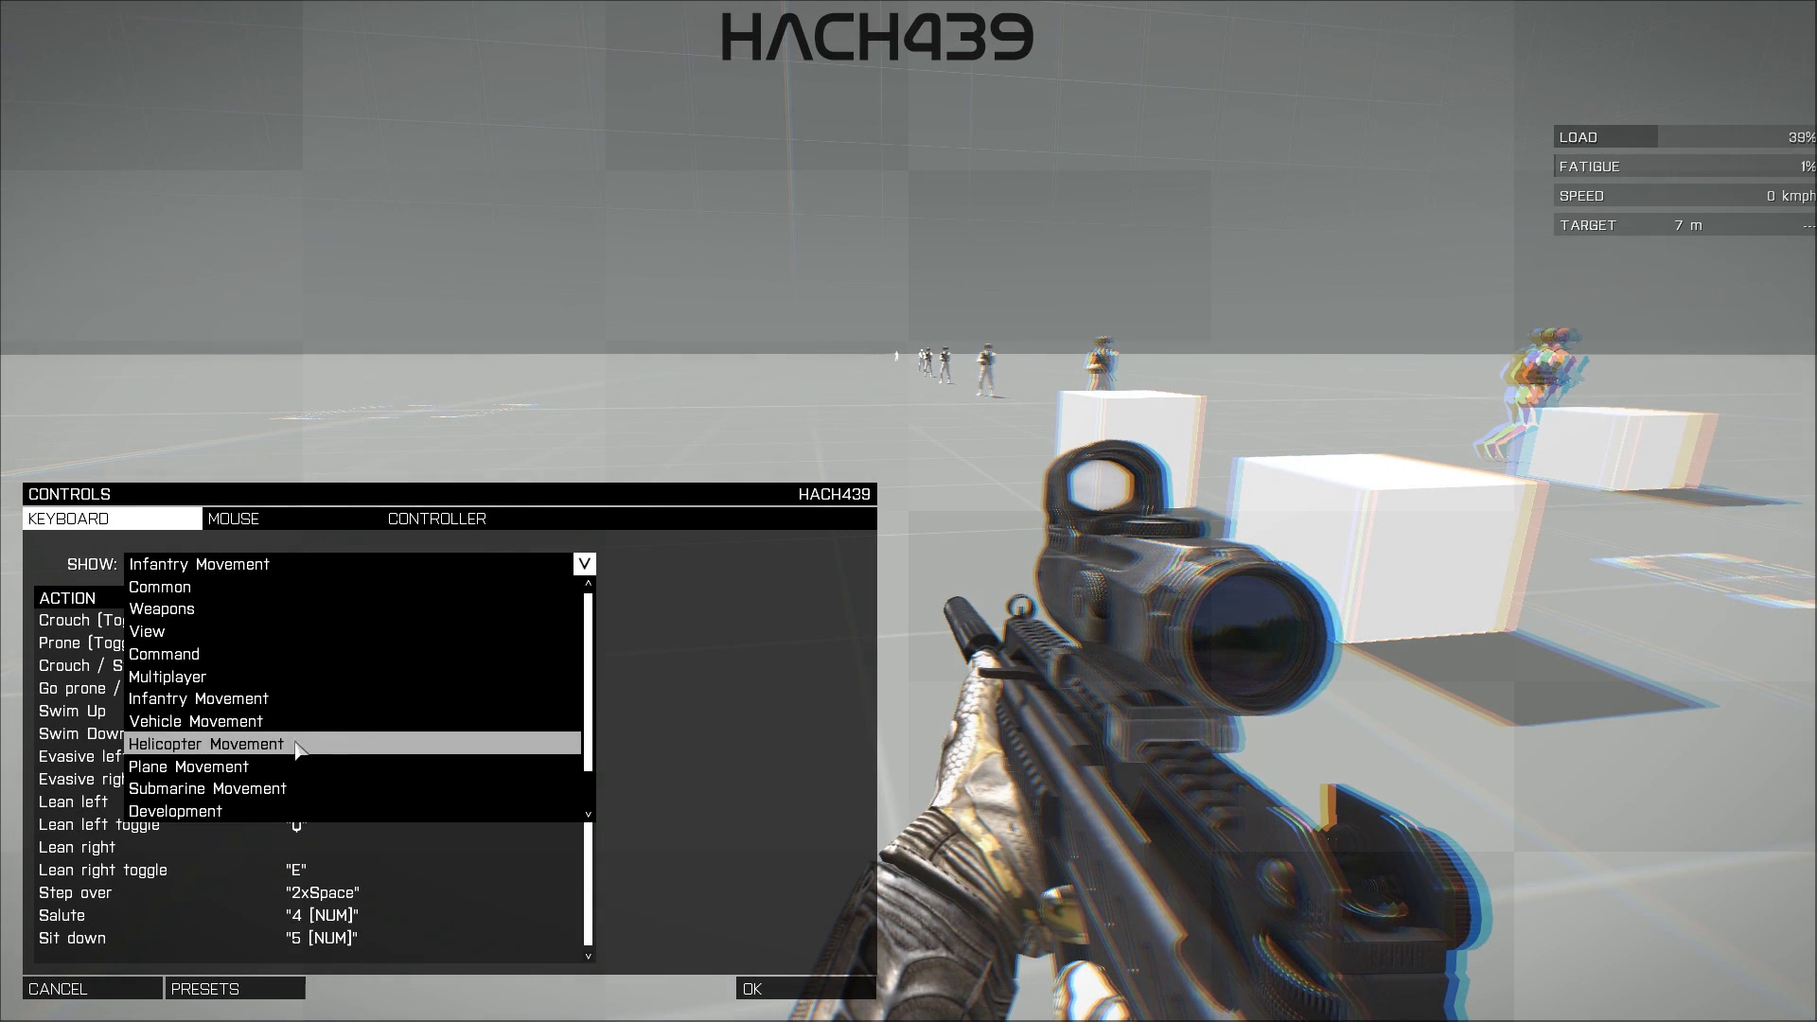
click(321, 712)
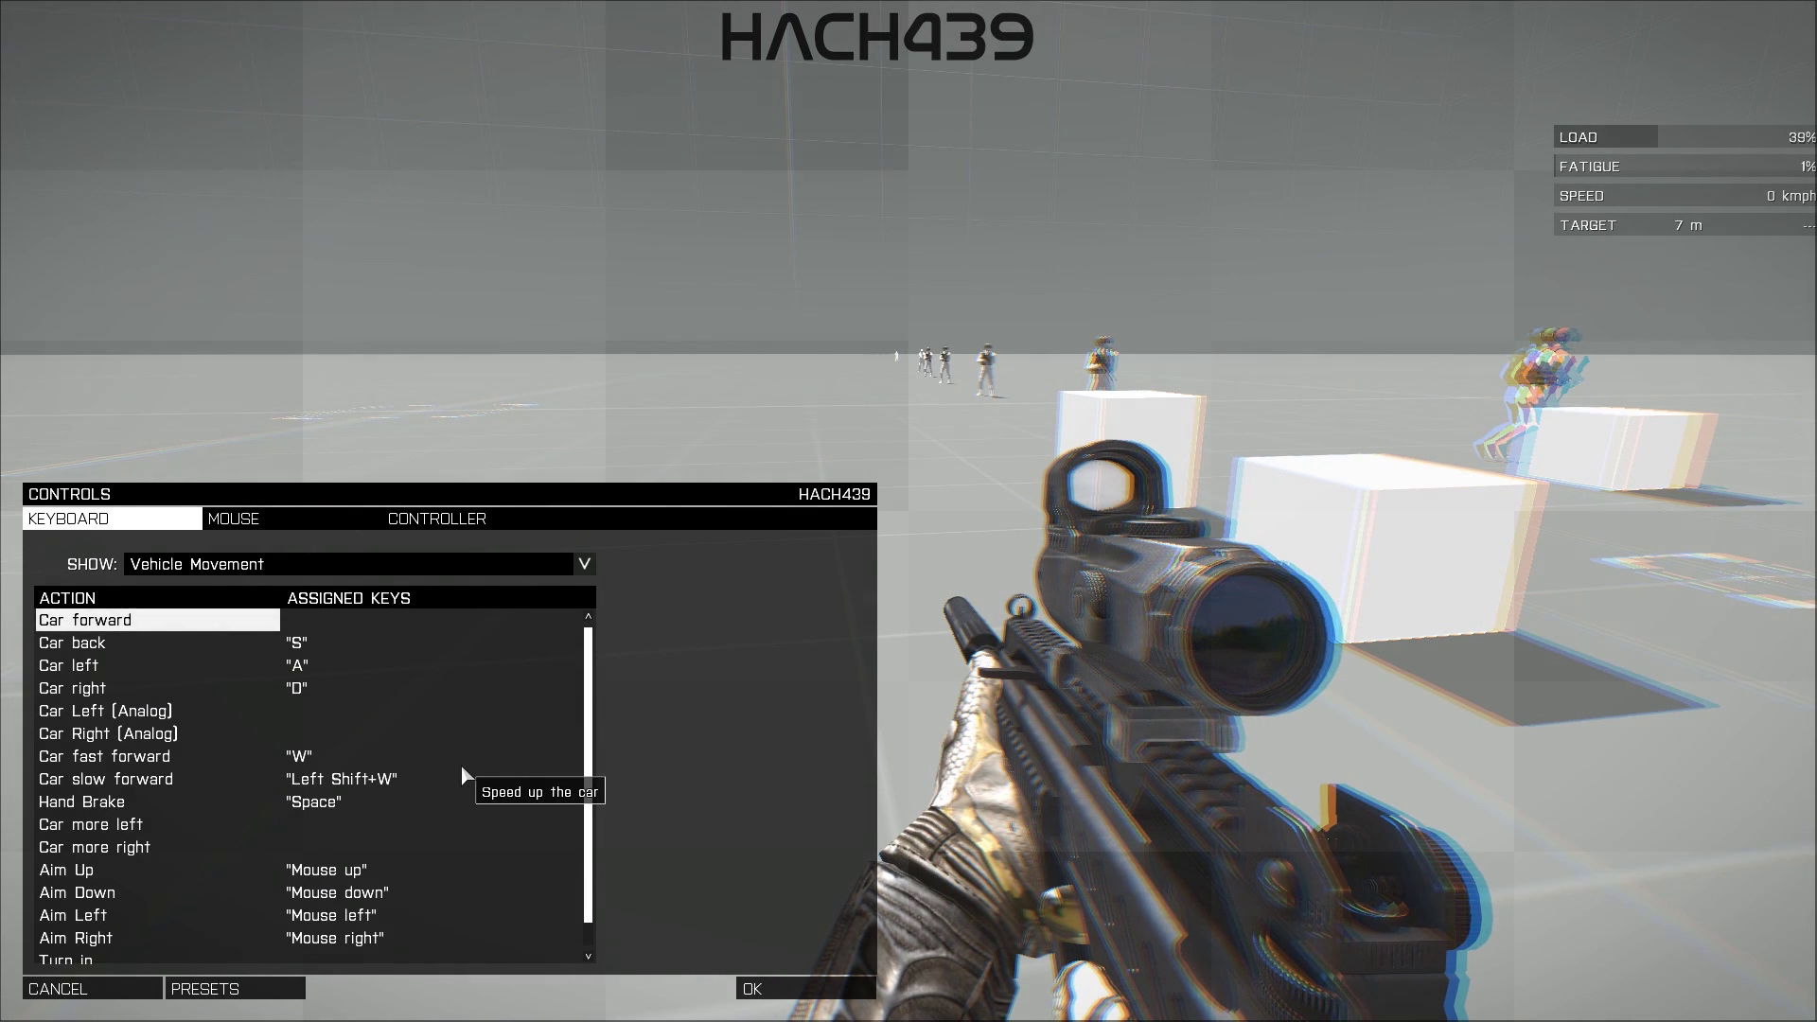
scroll(462, 764, down, 2)
scroll(460, 748, up, 2)
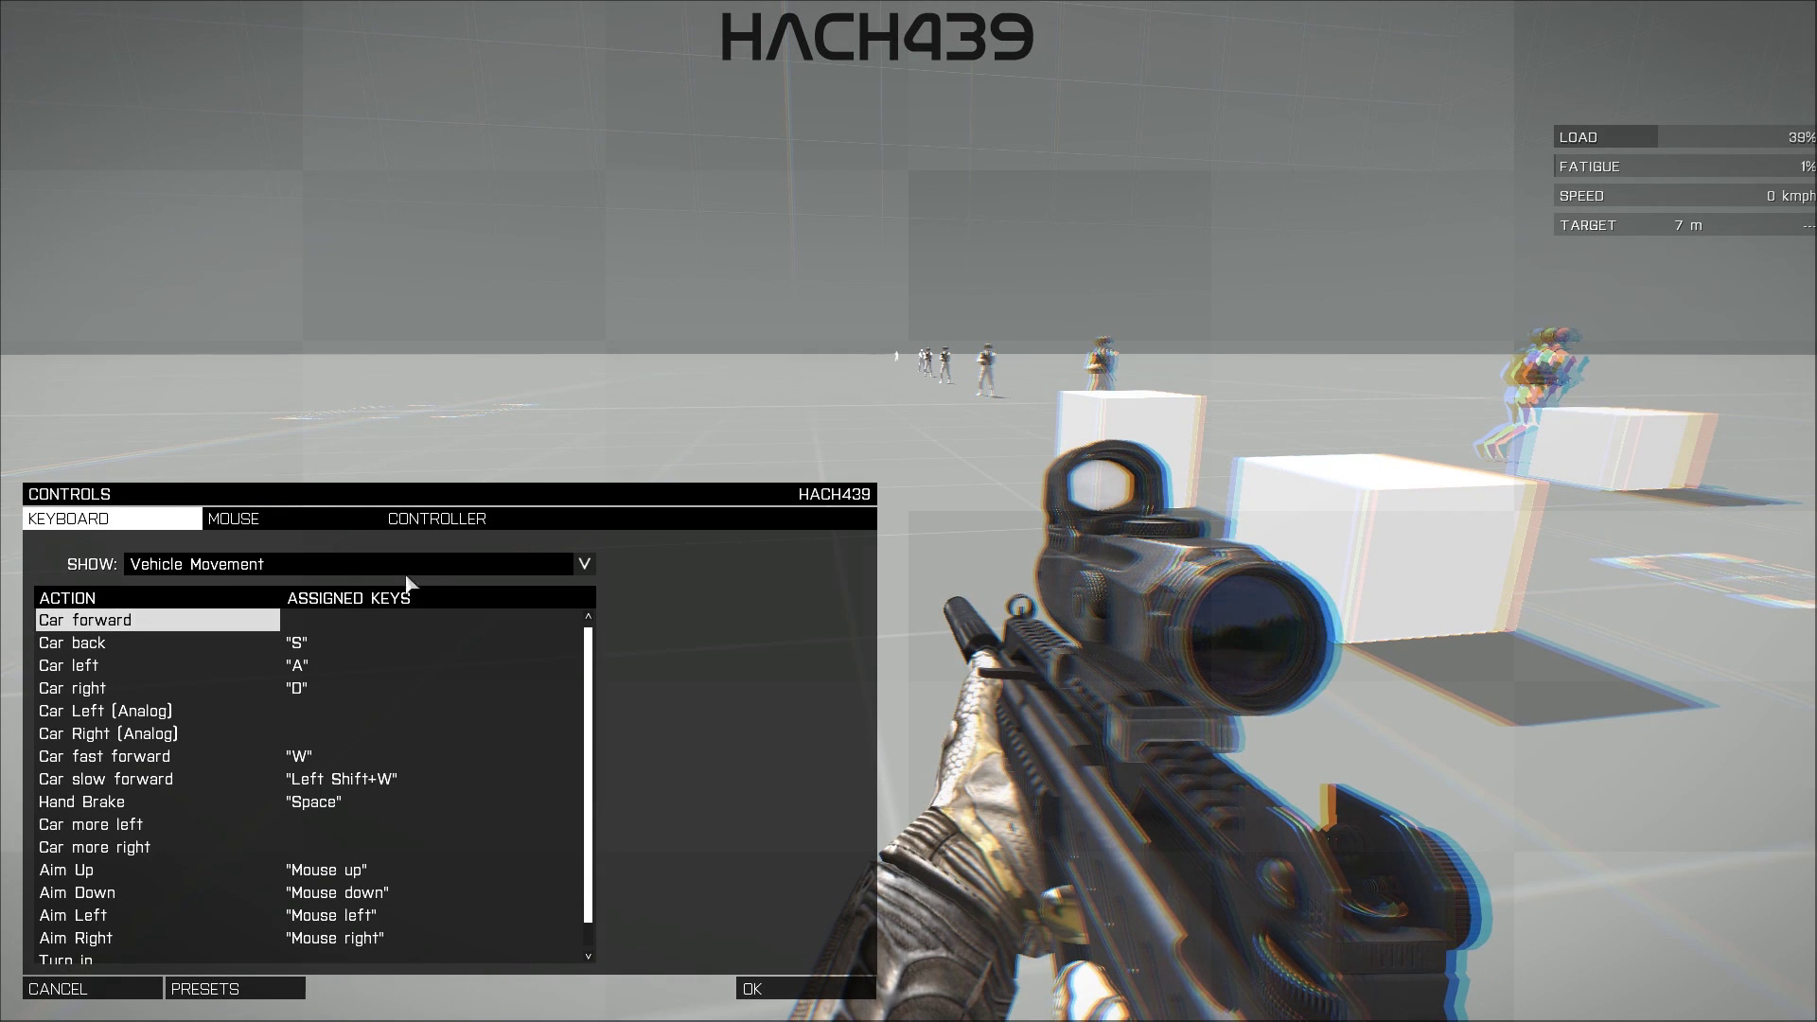
Show the Helicopter Movement category and review its key assignments, from cyclic and collective through manual trim to rope interaction and sling loading
click(407, 566)
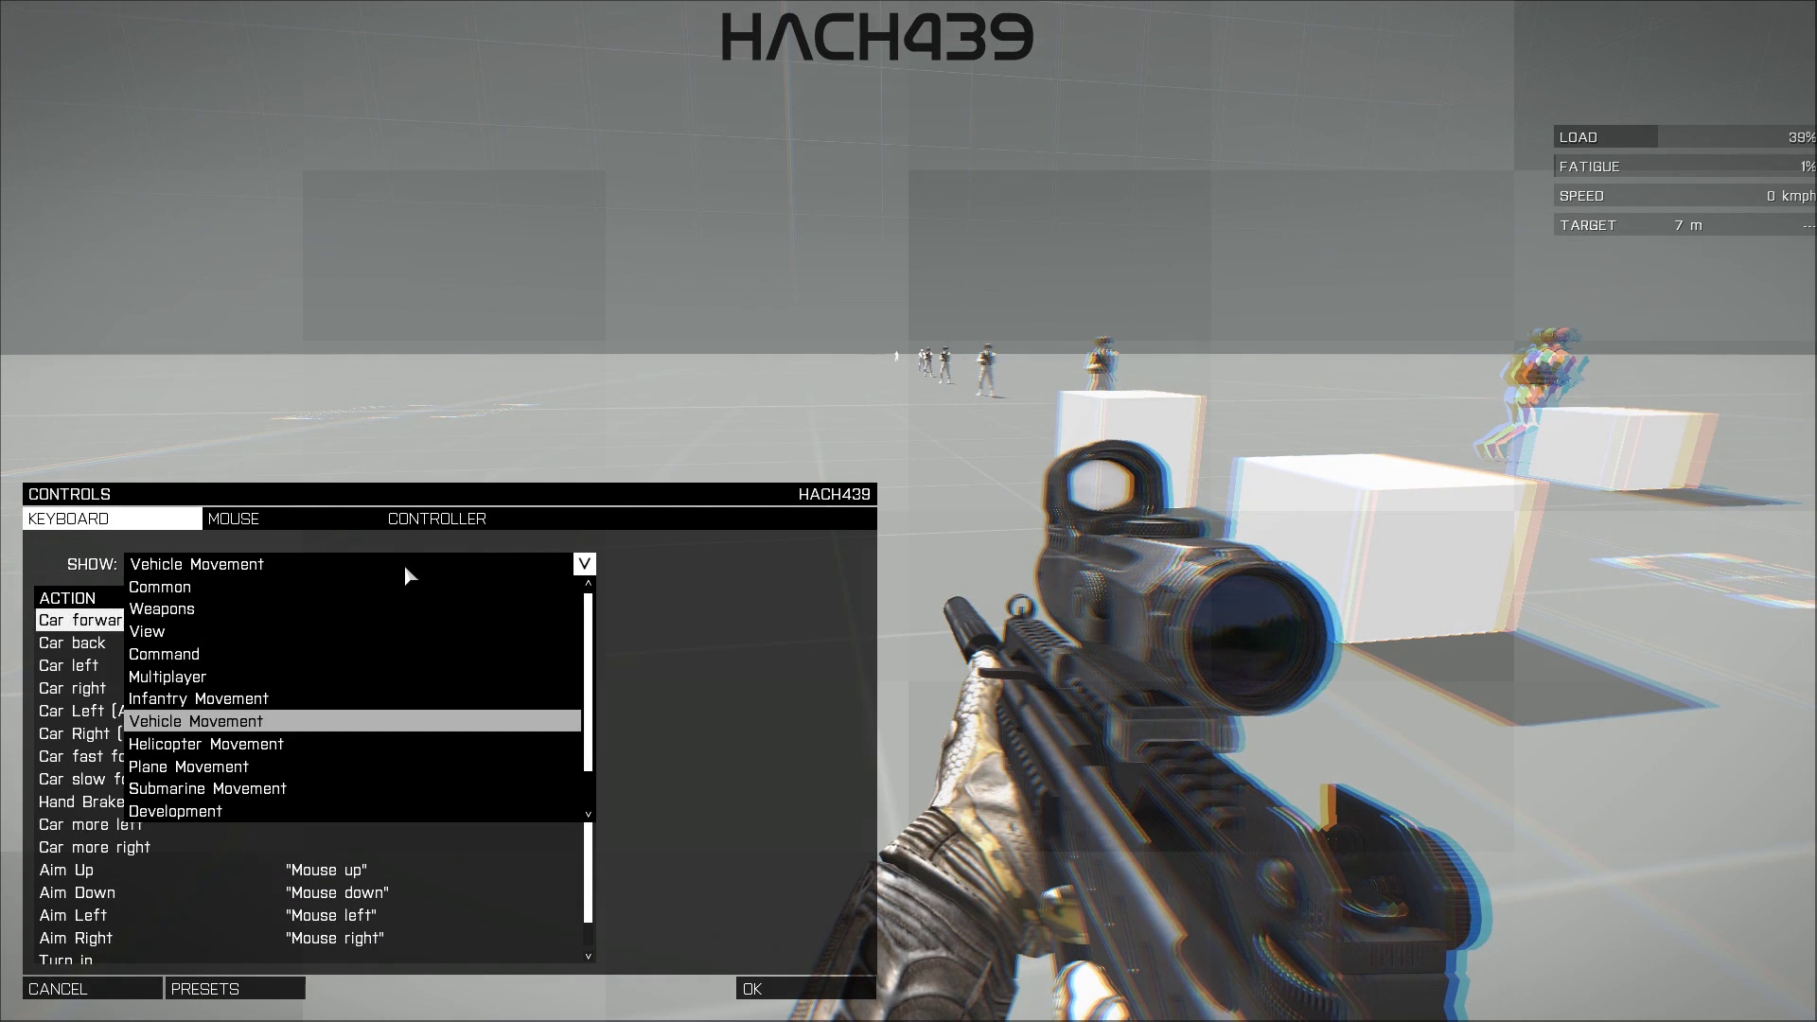
click(236, 746)
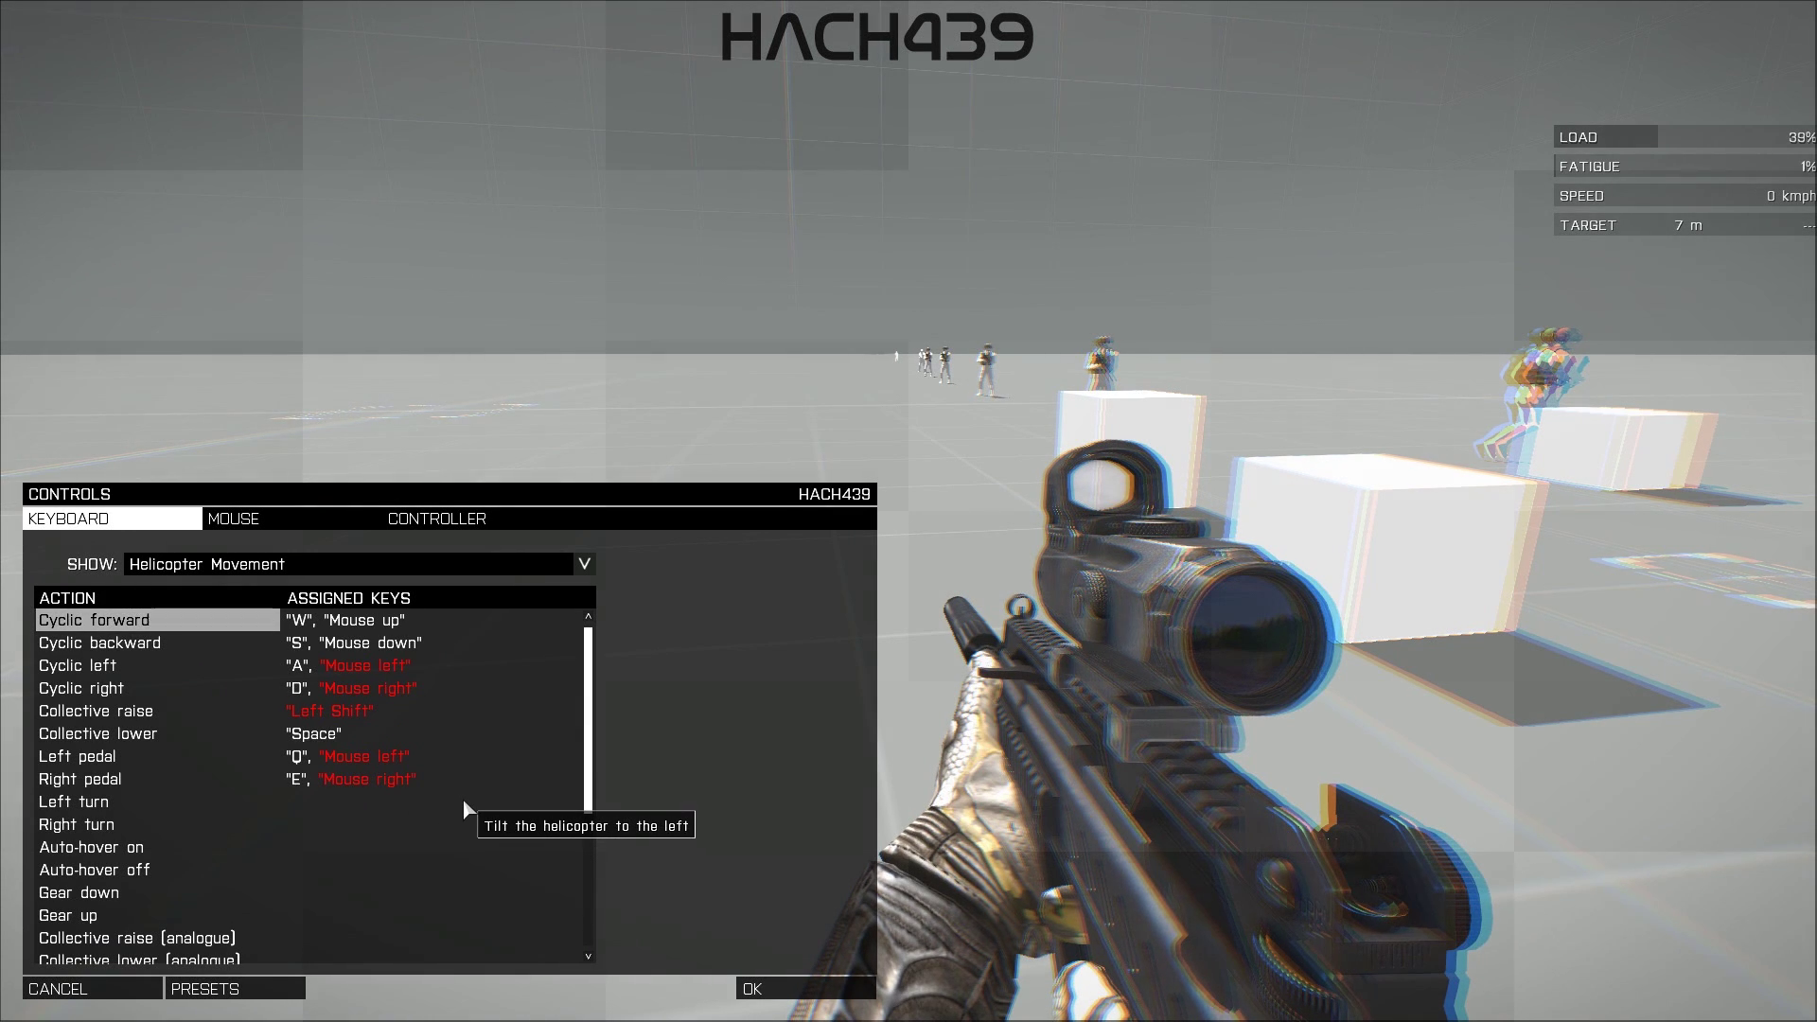
scroll(463, 798, down, 3)
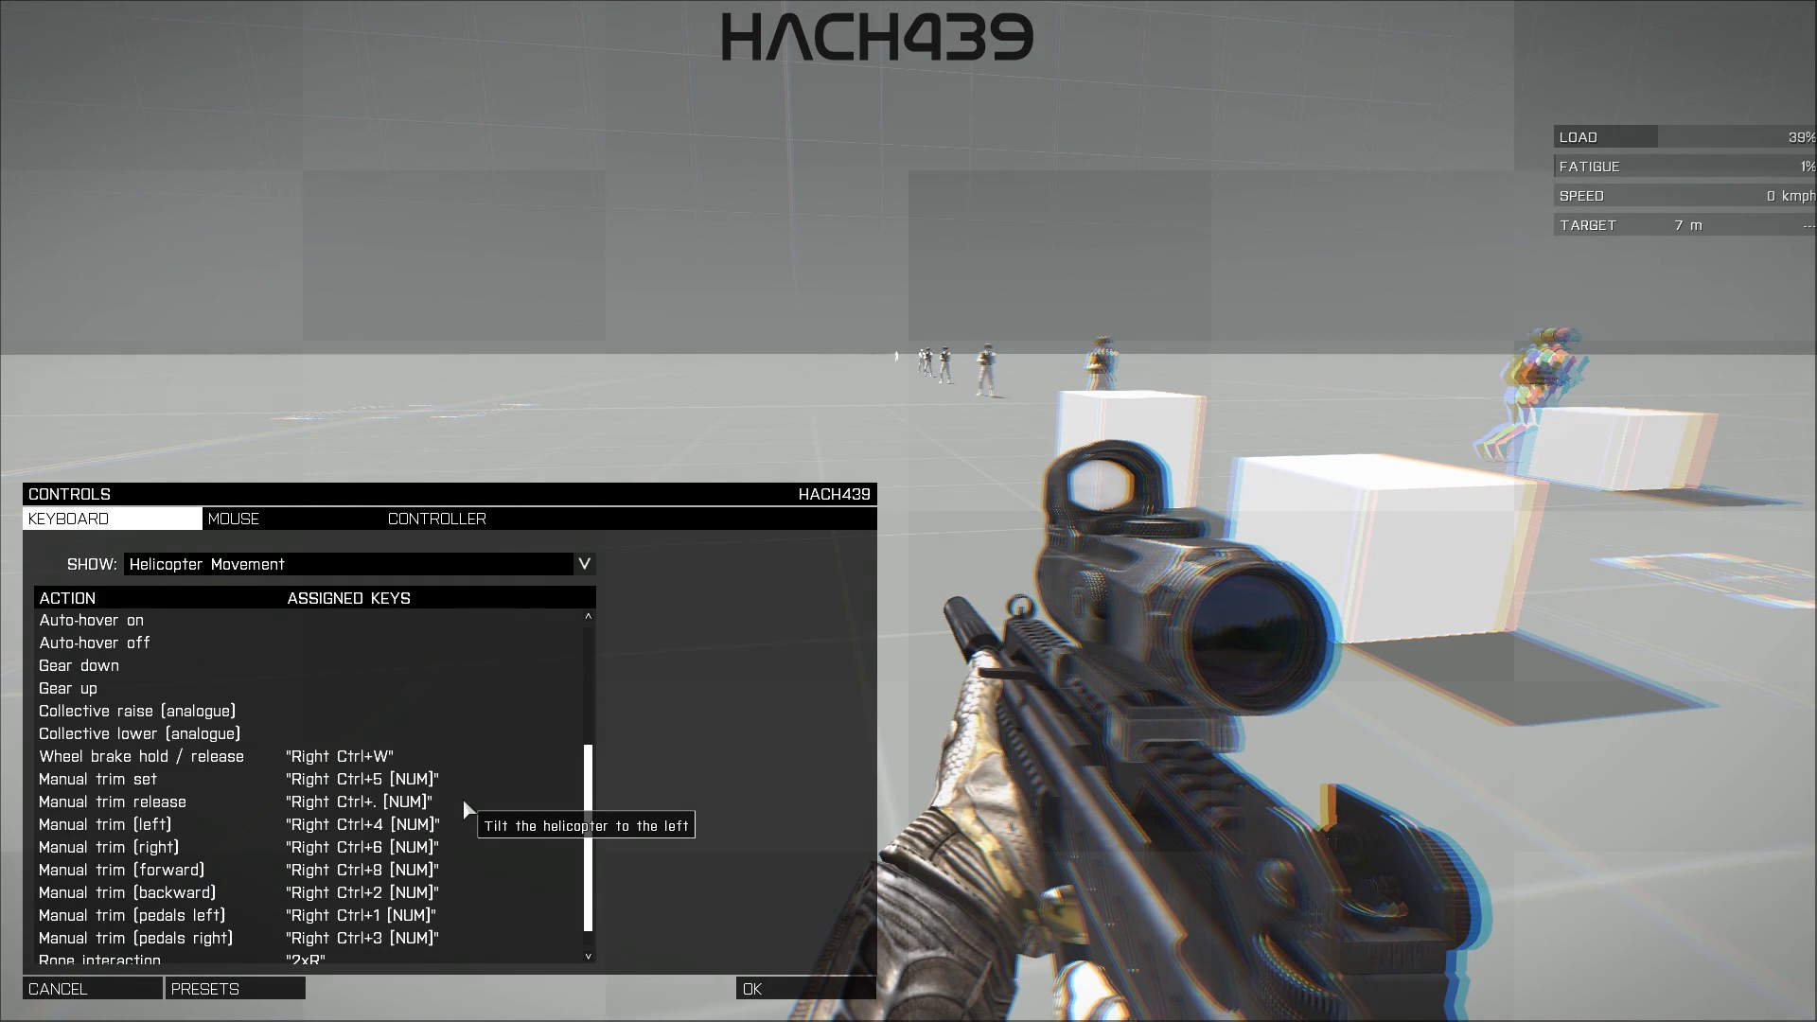
scroll(463, 798, down, 1)
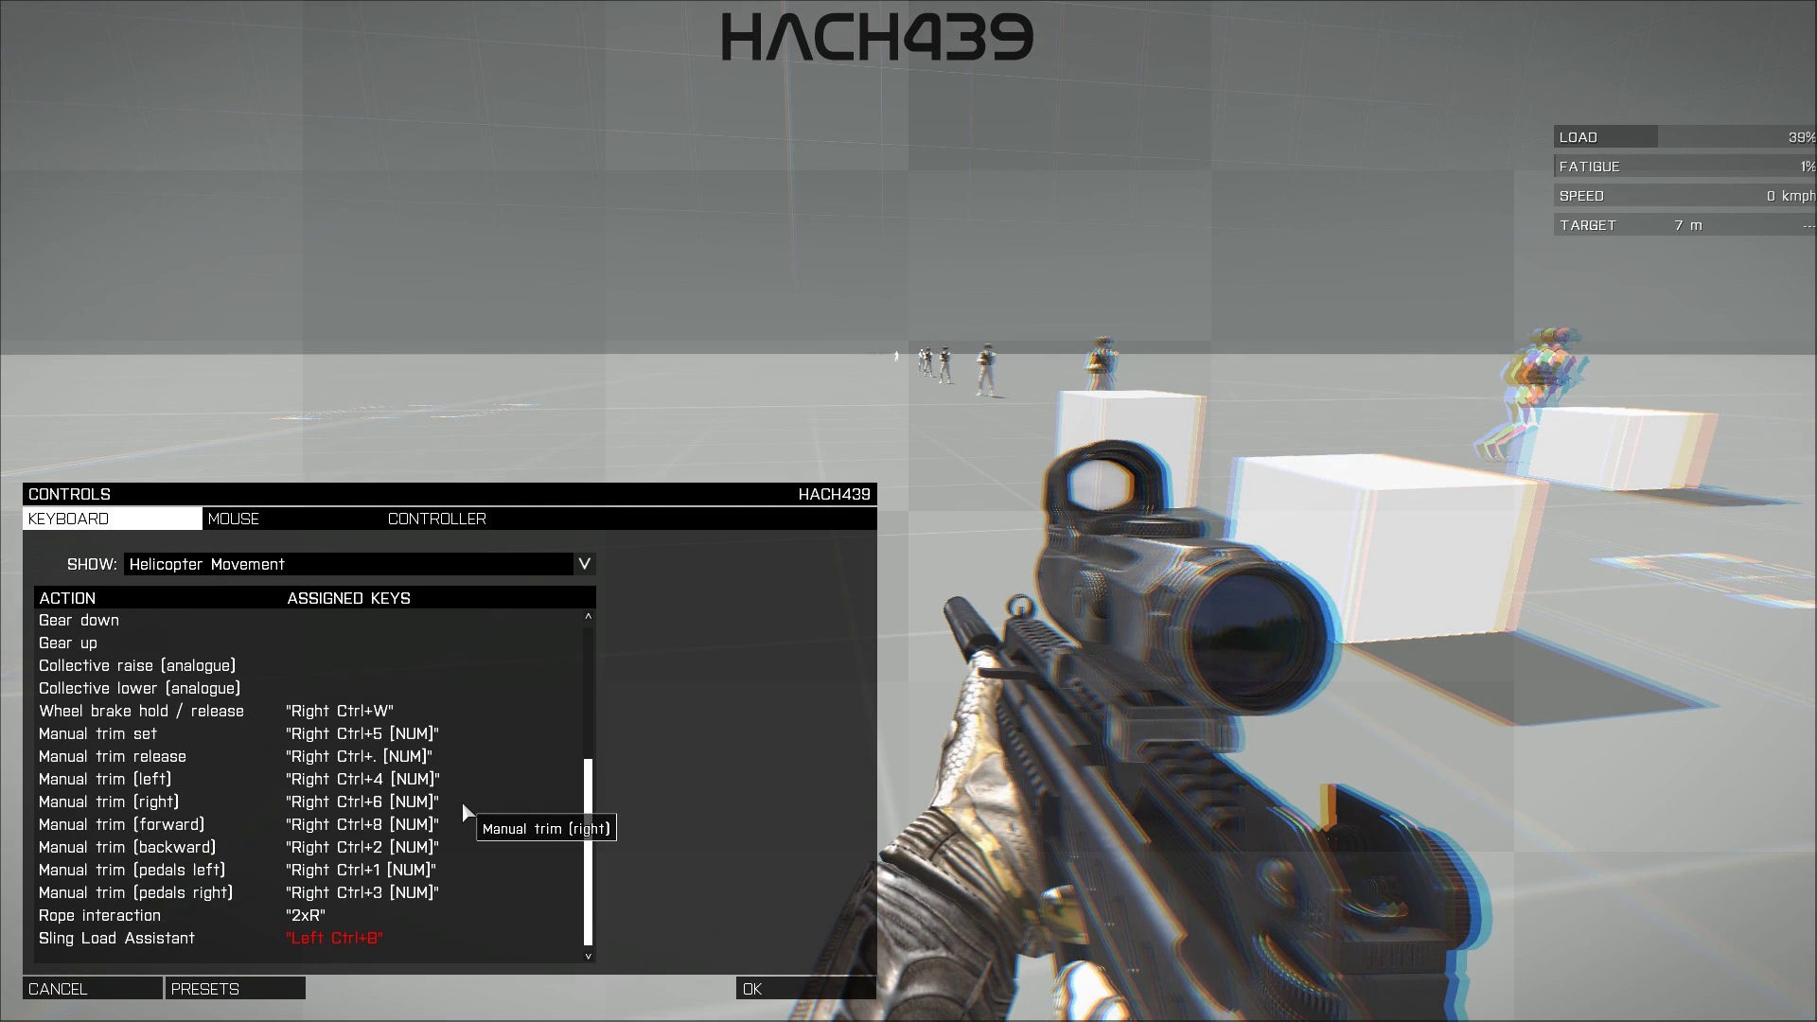
scroll(462, 801, up, 4)
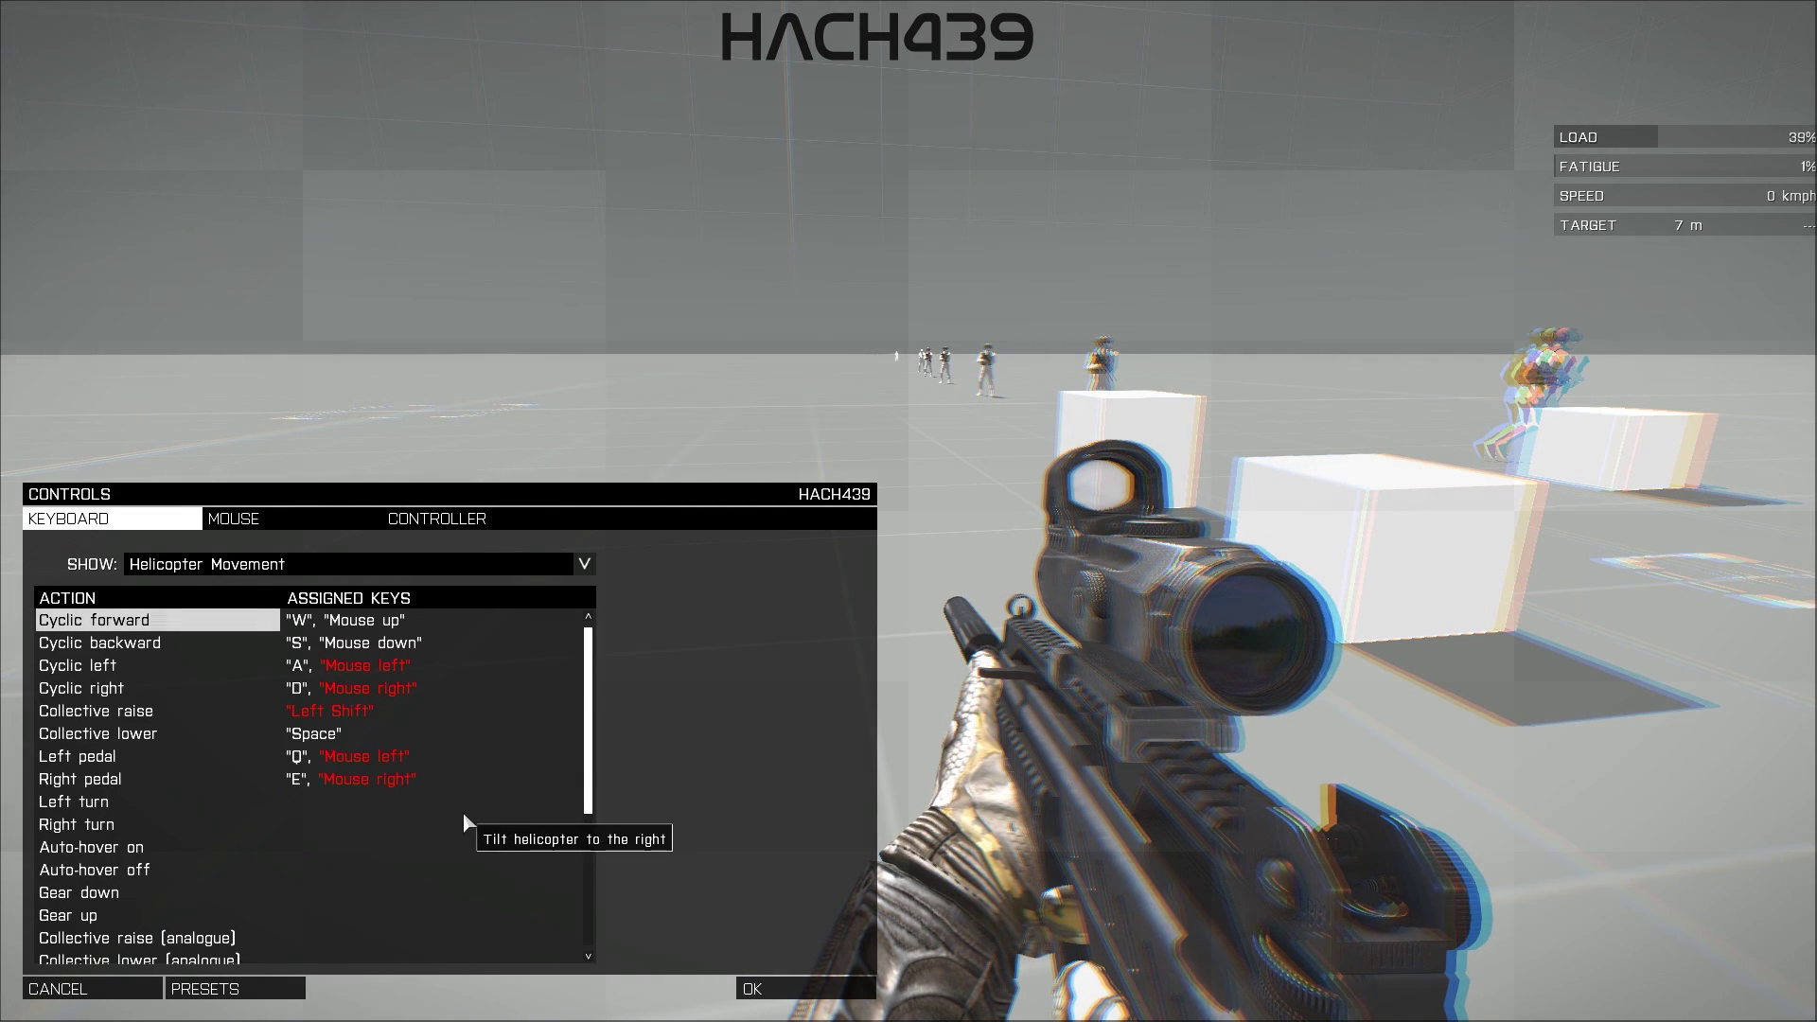
Review the key assignments in the Plane Movement category for pitch, bank and thrust, and in the Submarine Movement category
click(456, 562)
click(248, 767)
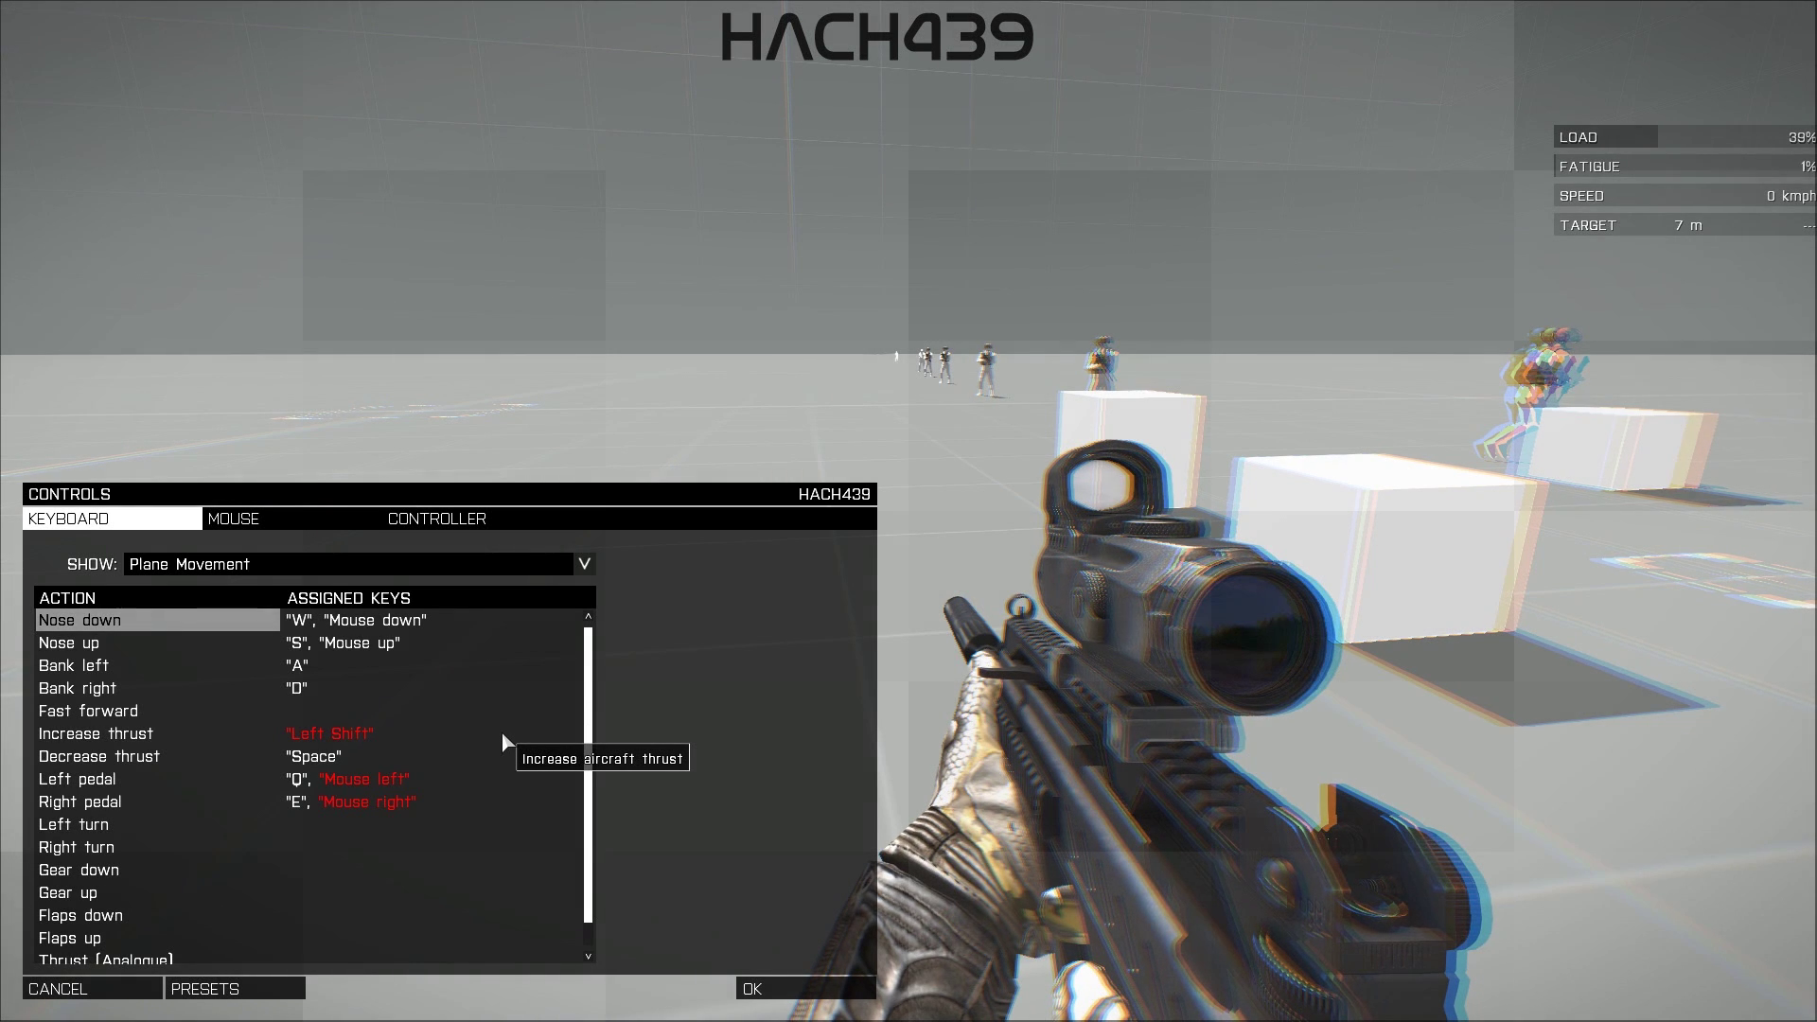
scroll(515, 730, down, 1)
scroll(511, 727, up, 1)
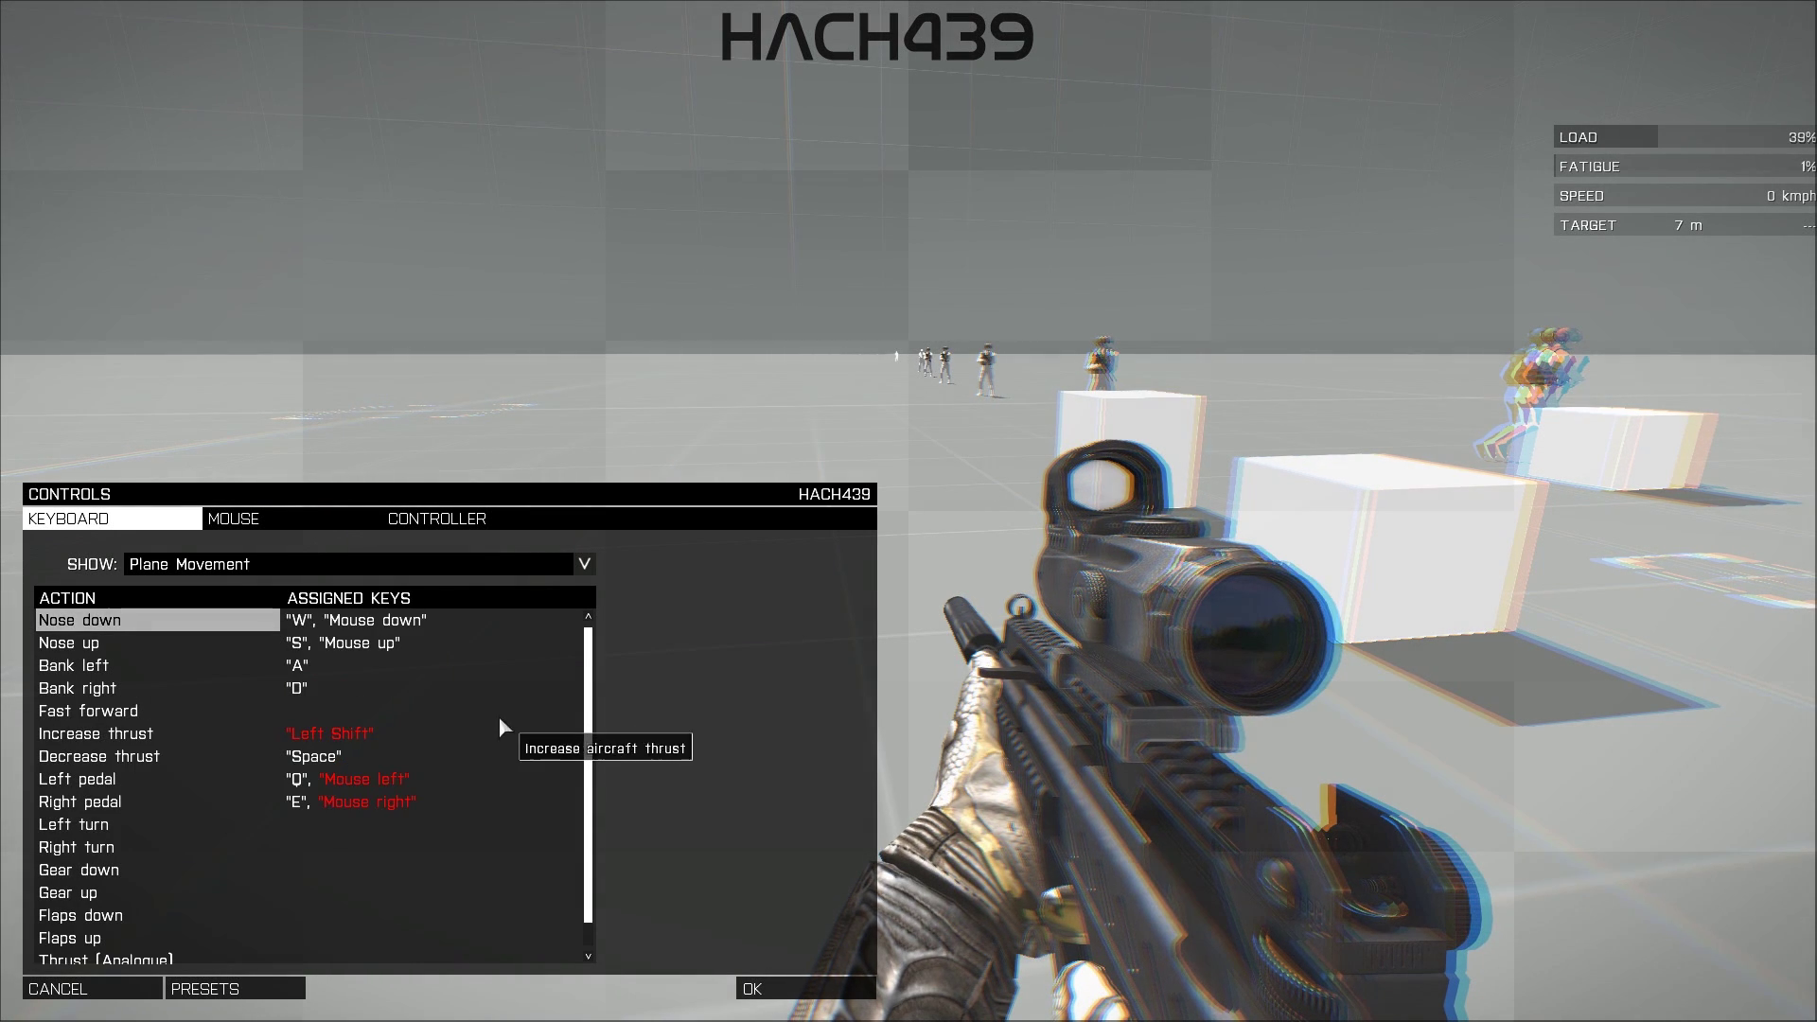
click(500, 562)
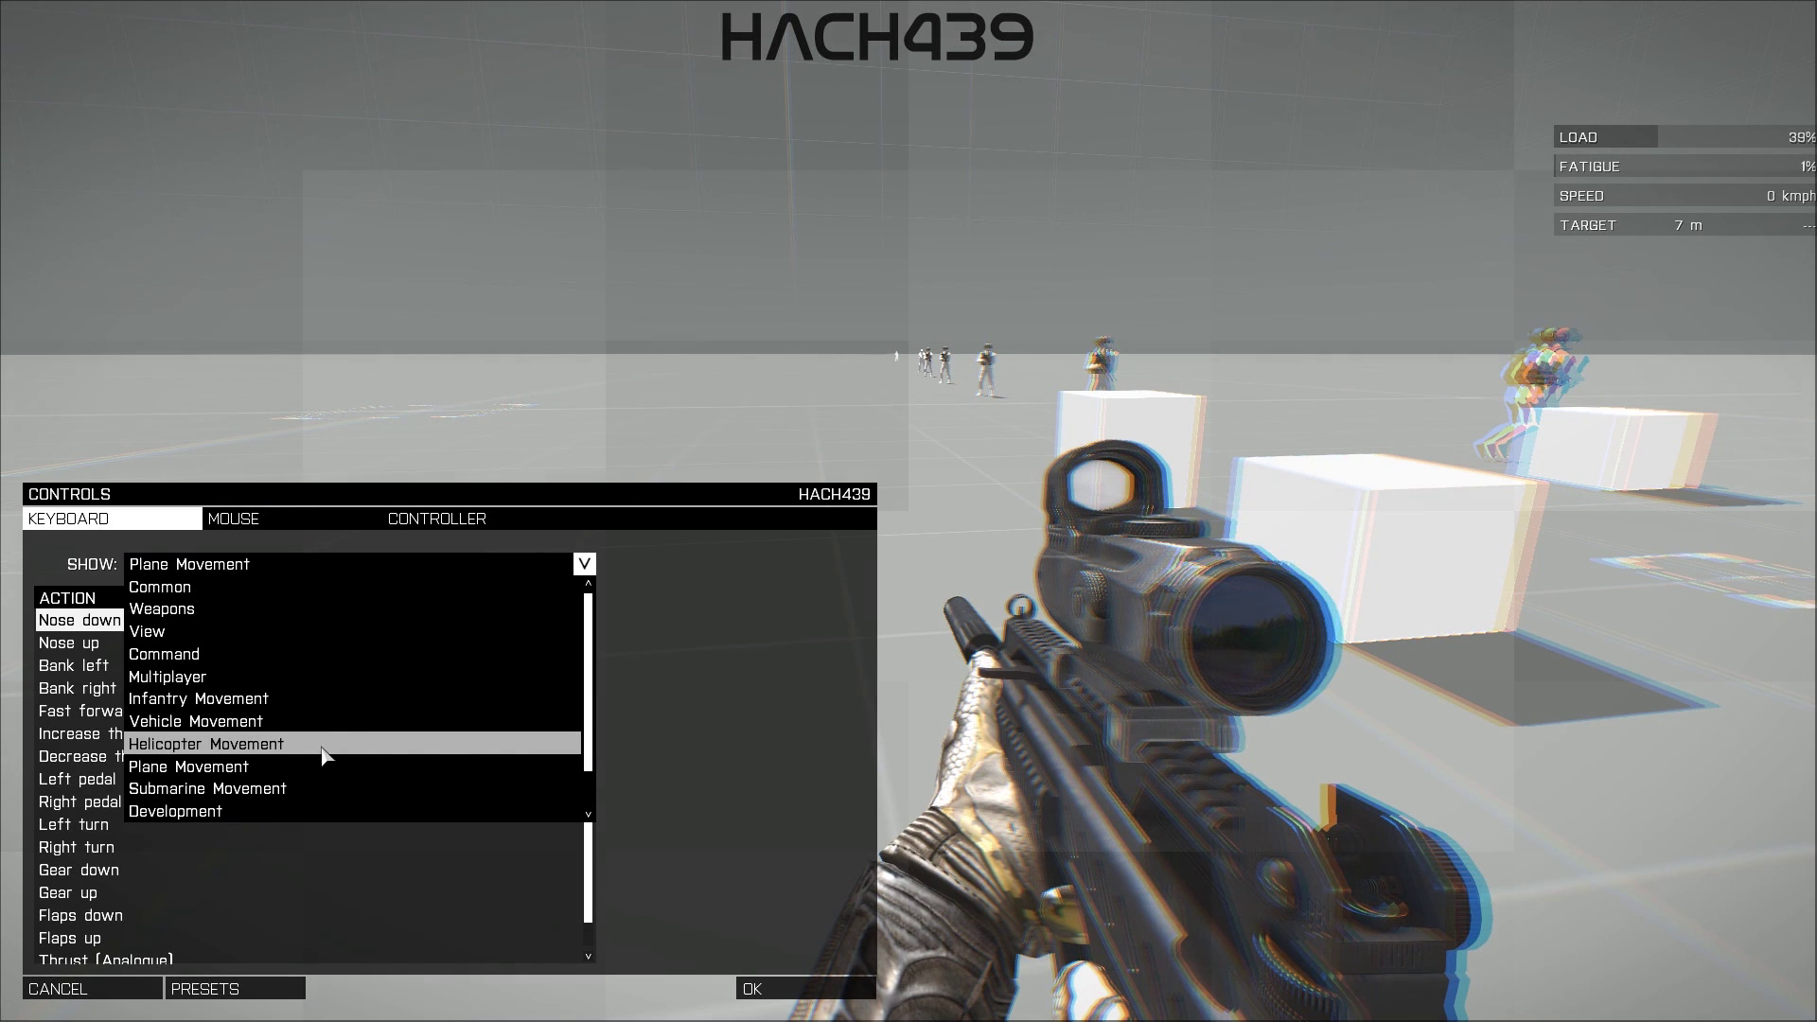
click(261, 789)
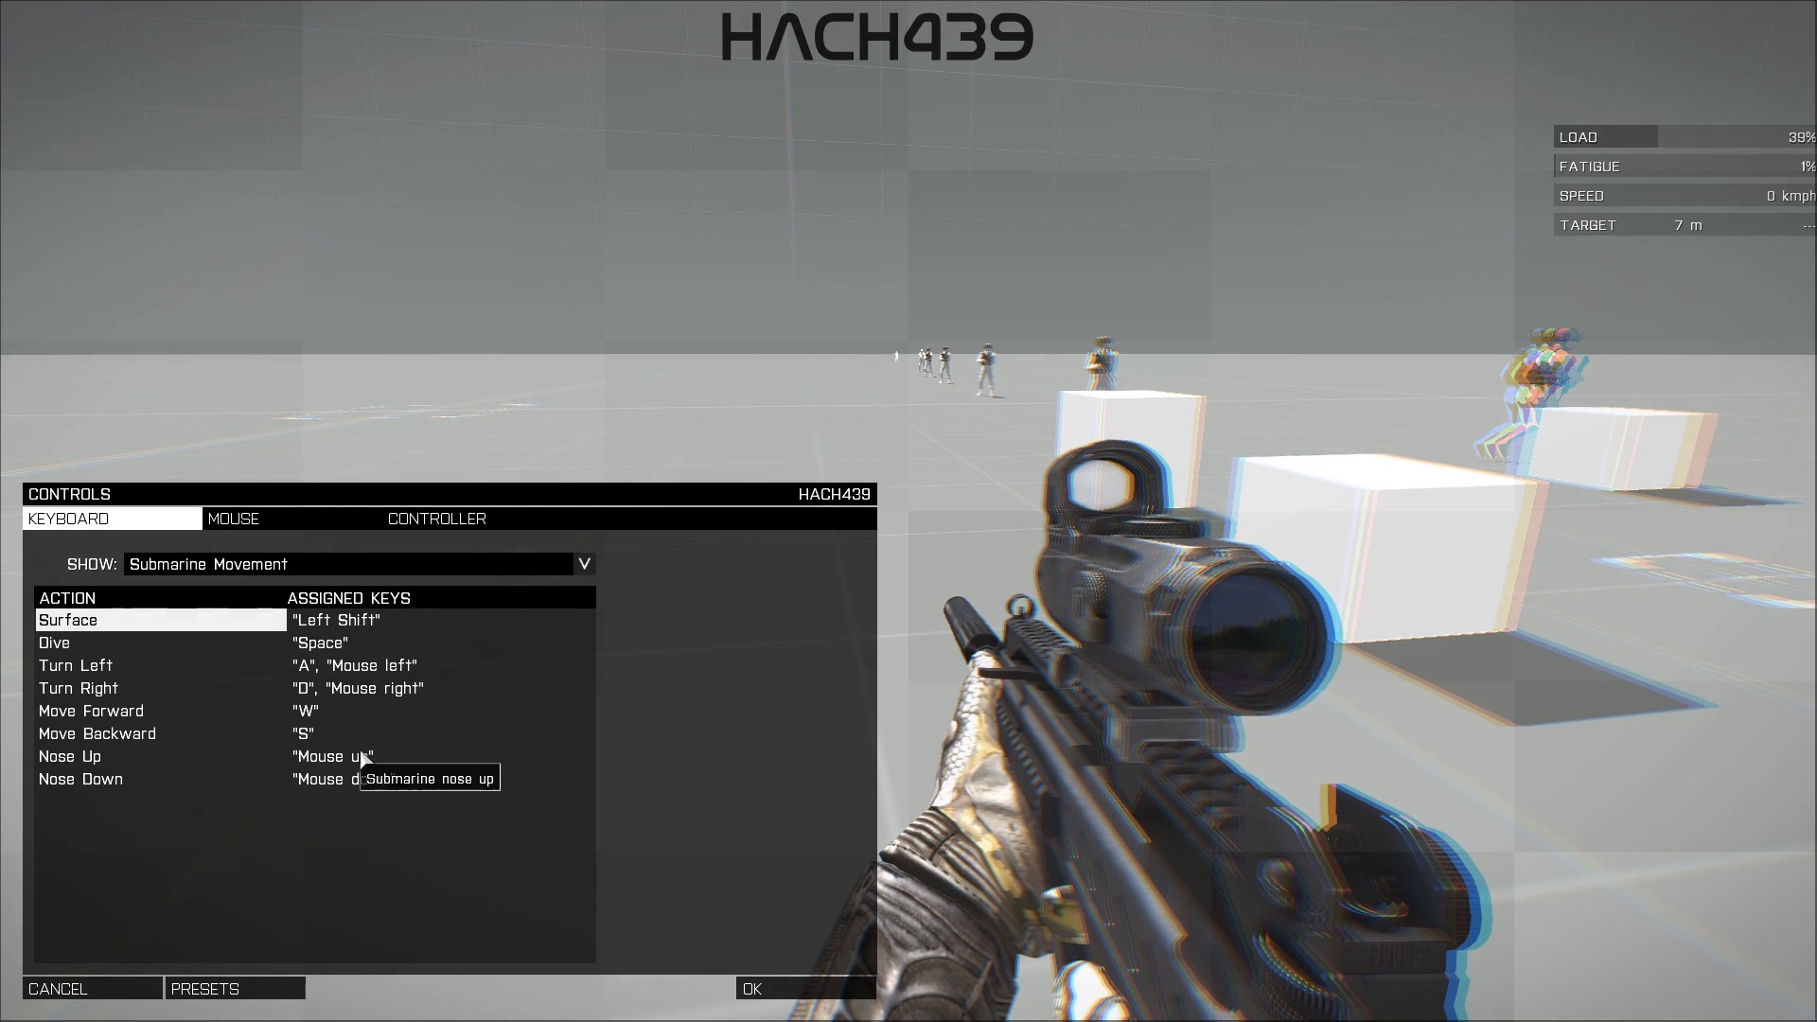
Show the Development category and look through its key assignments for Buldozer, object editing and the seagull camera
click(446, 565)
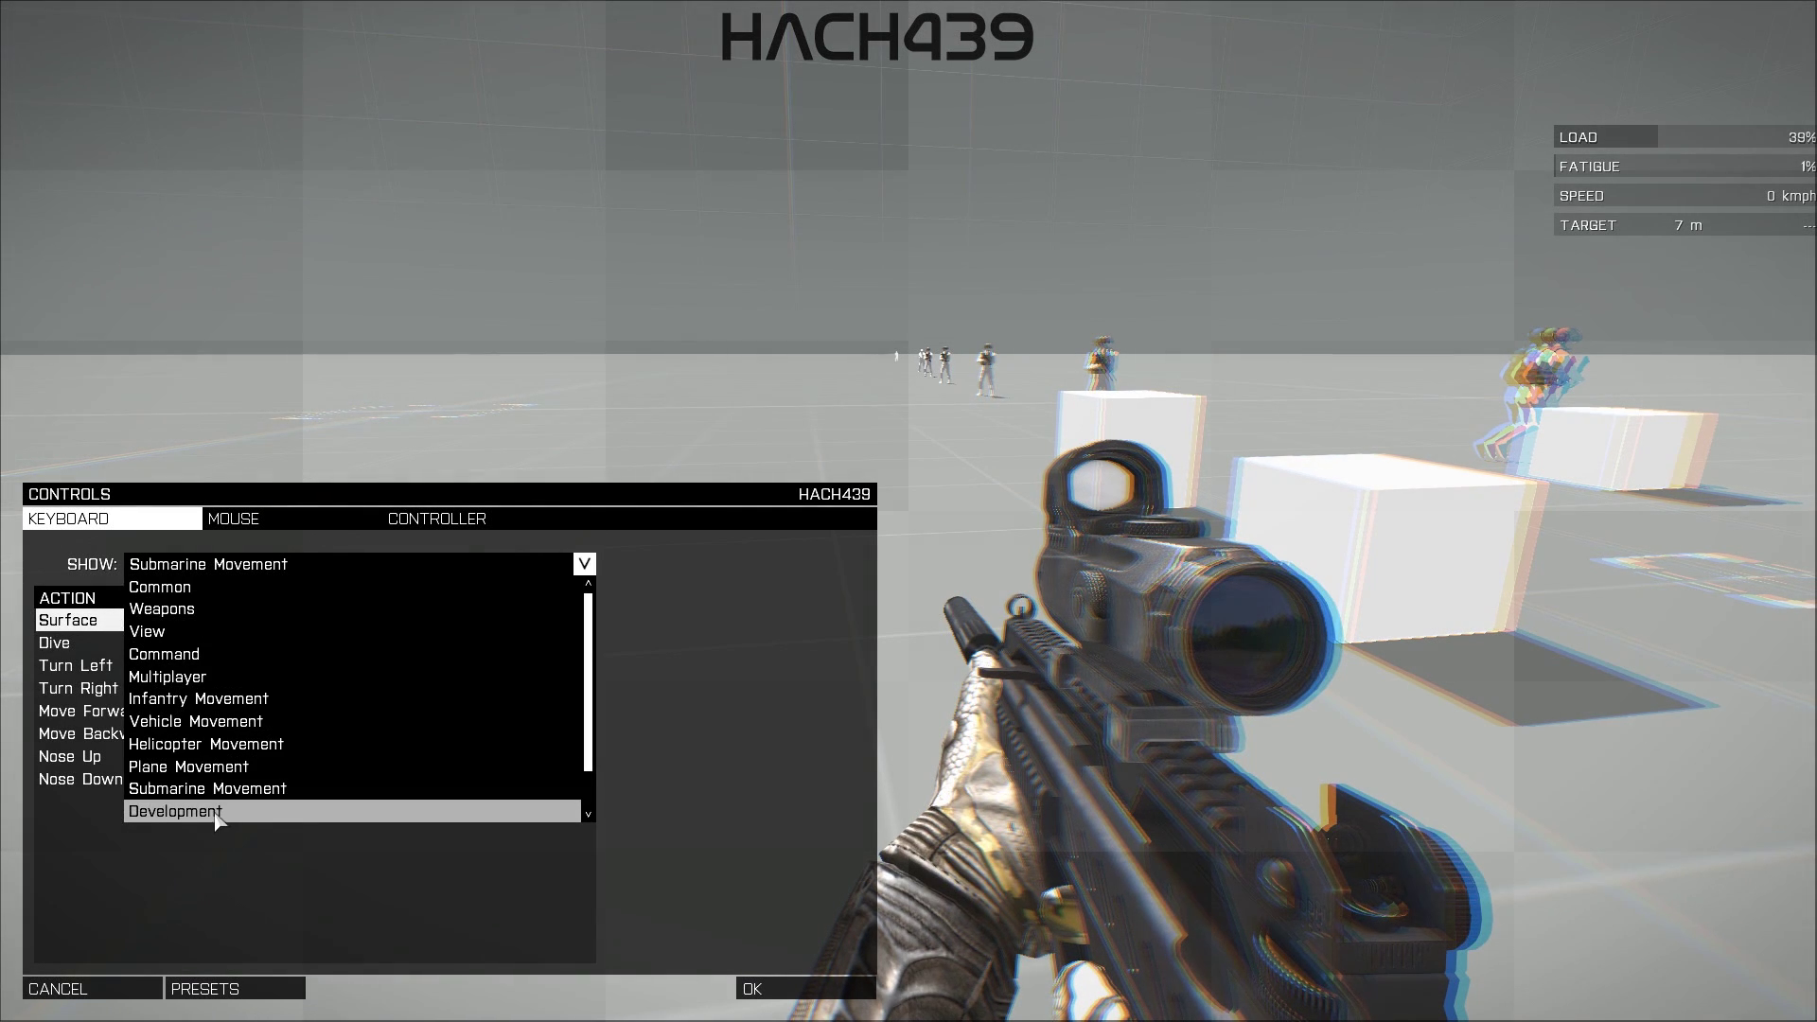
click(217, 814)
scroll(440, 783, down, 5)
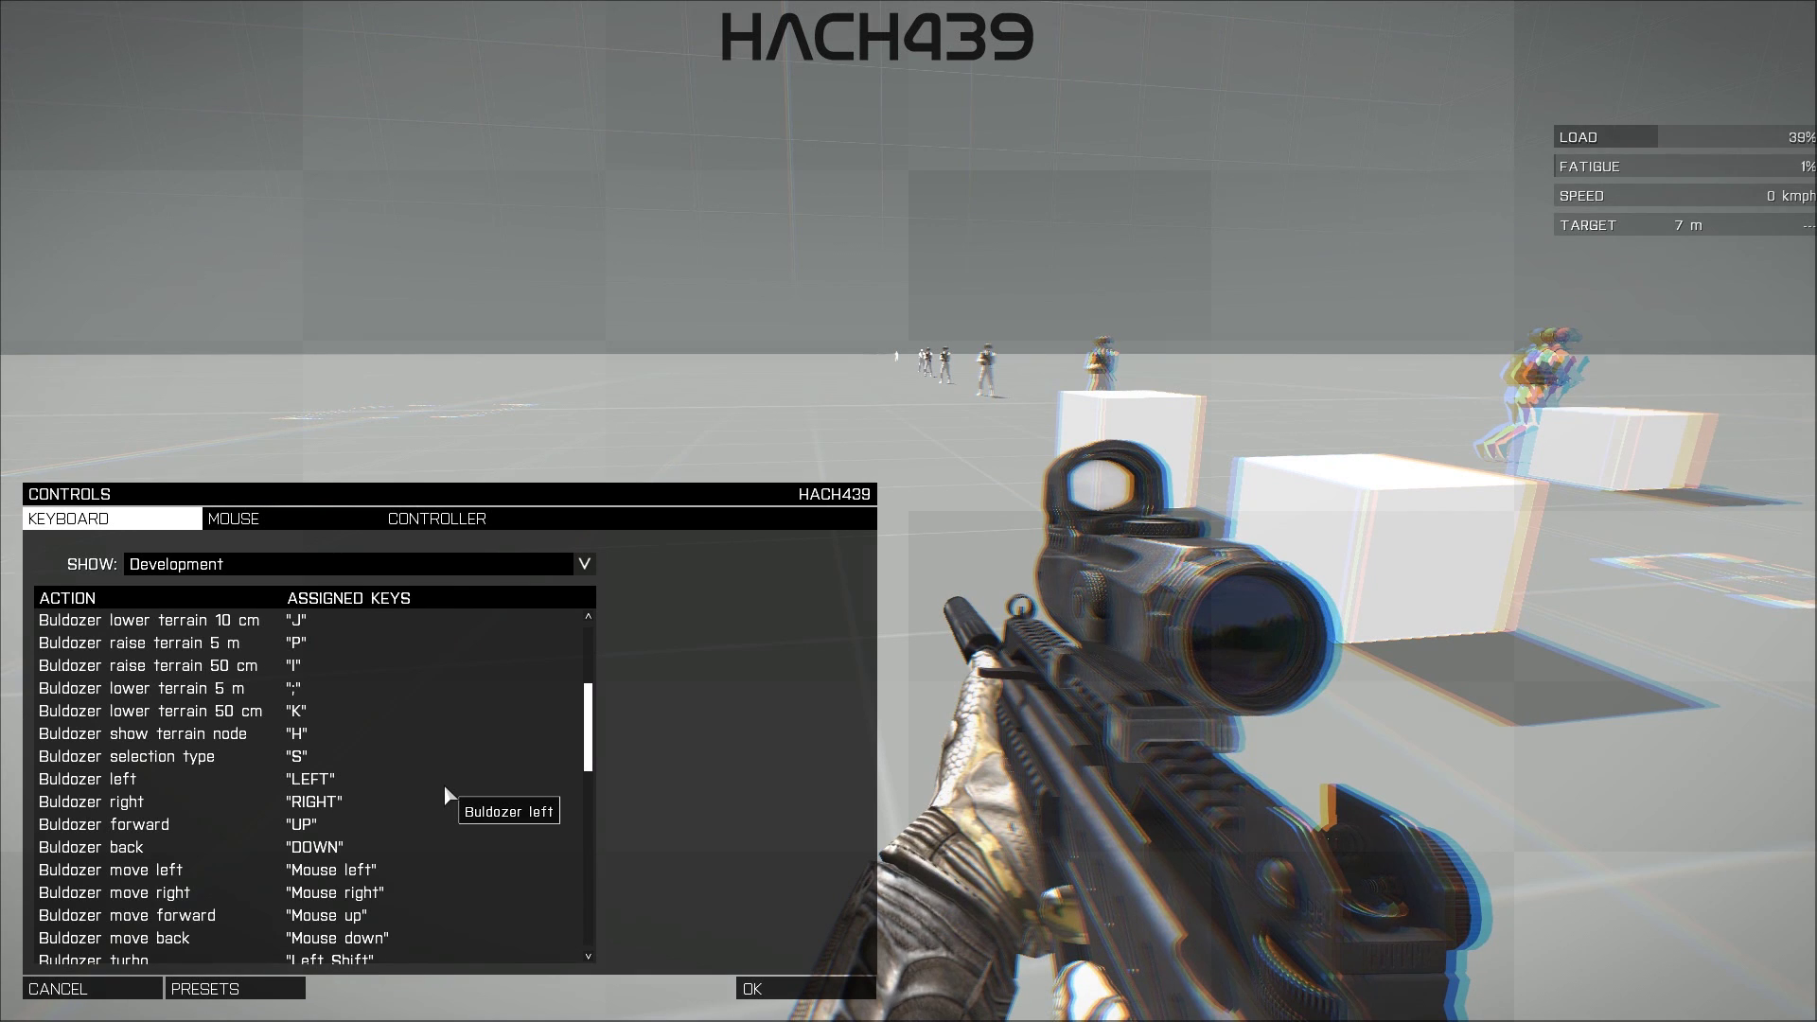
scroll(445, 784, down, 10)
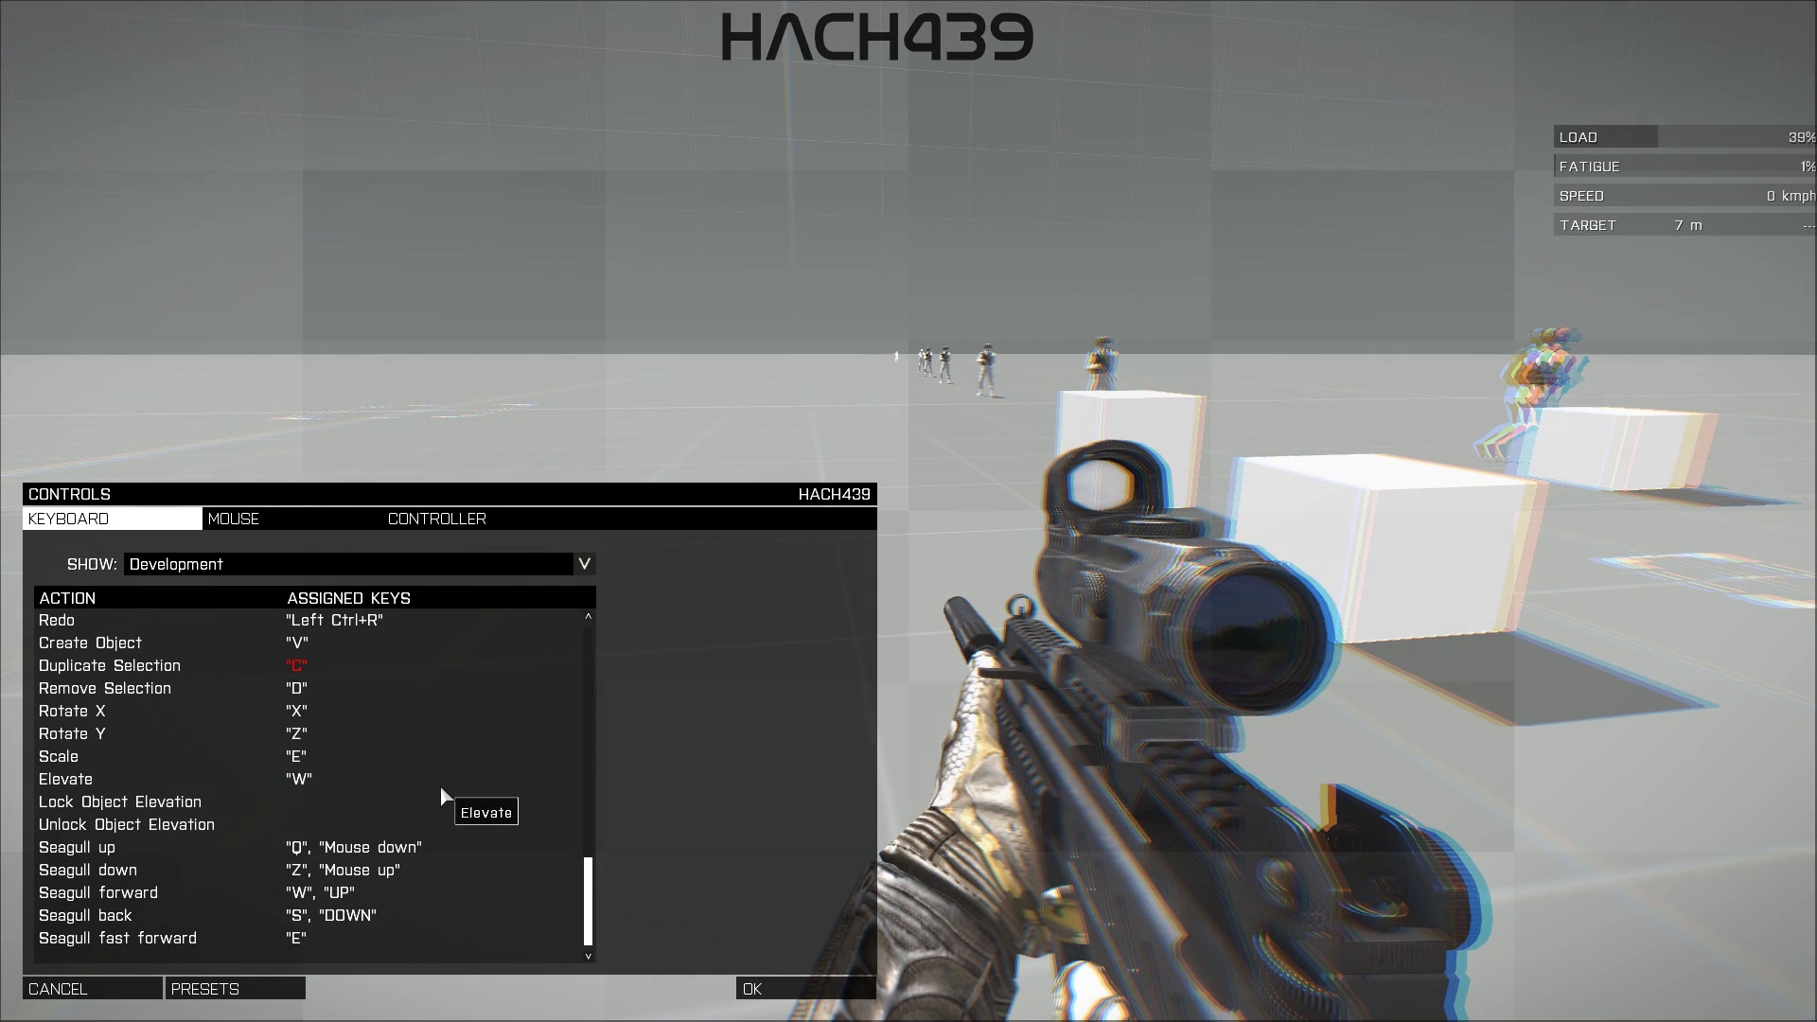
scroll(437, 789, up, 10)
Confirm and close the controls configuration and resume the paused game
click(863, 1001)
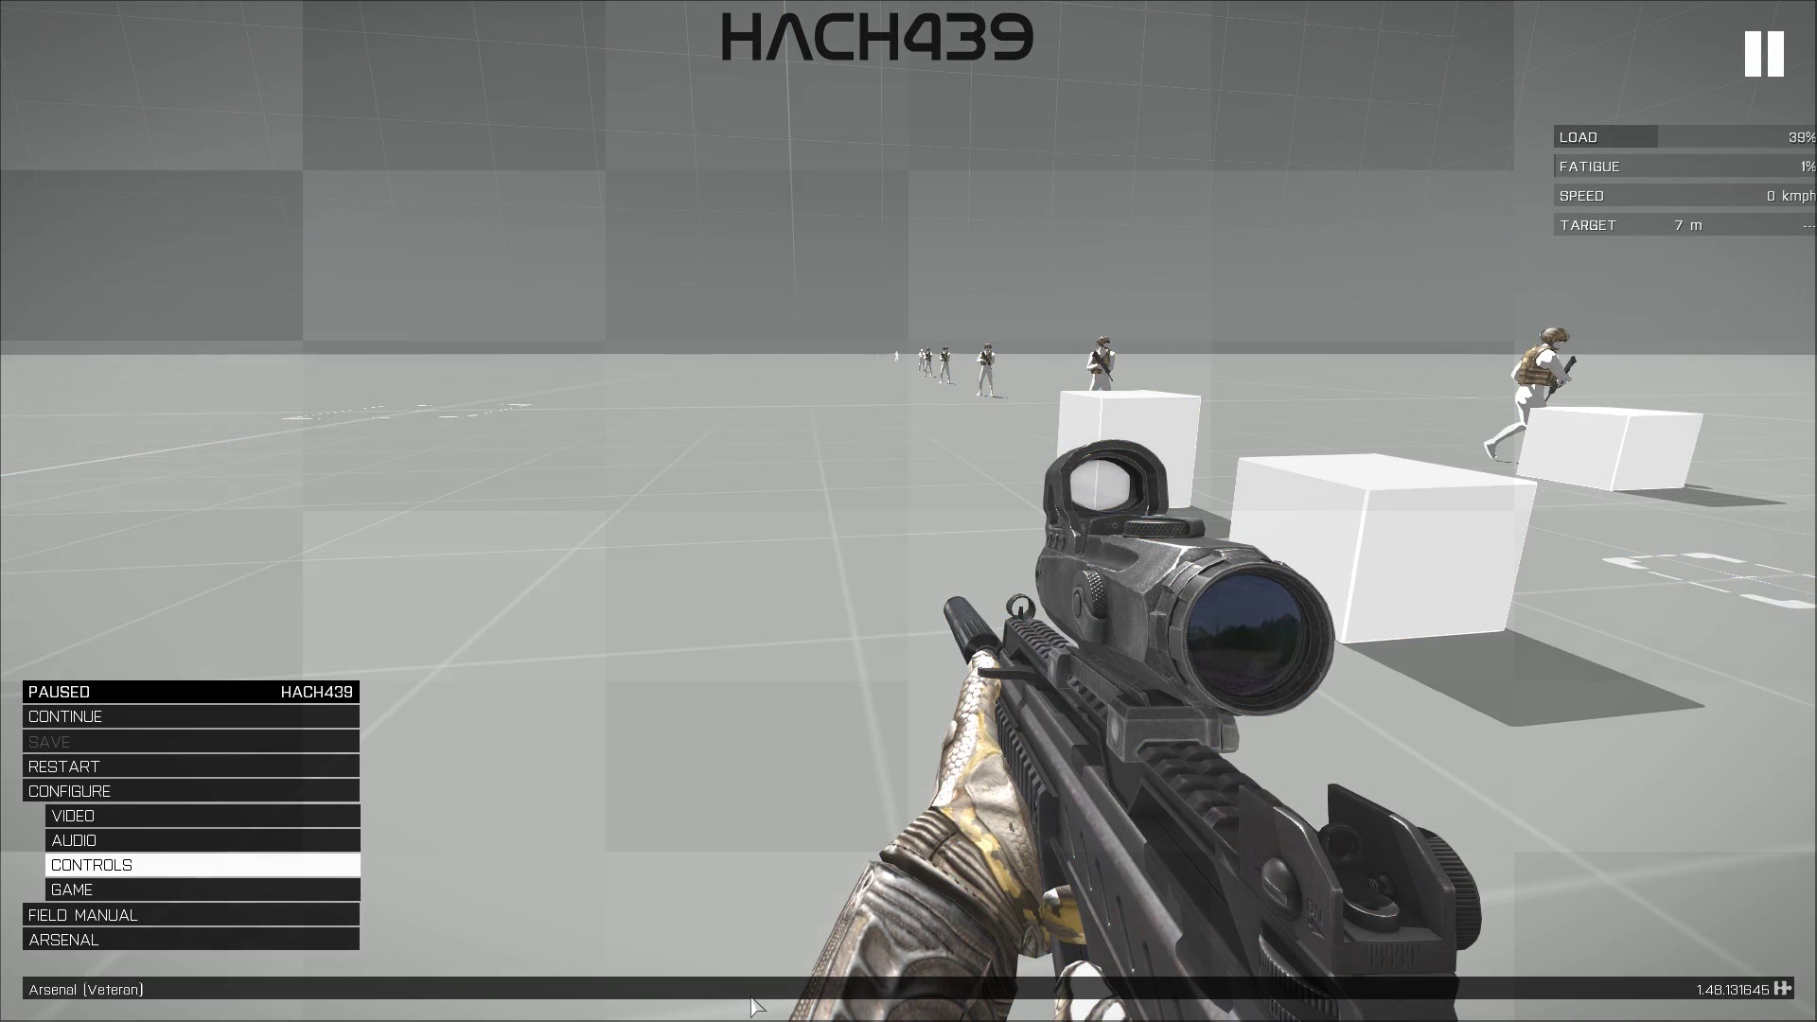
click(122, 715)
Move forward across the arsenal range and aim at a target through the rifle scope, returning to the normal view
key(w)
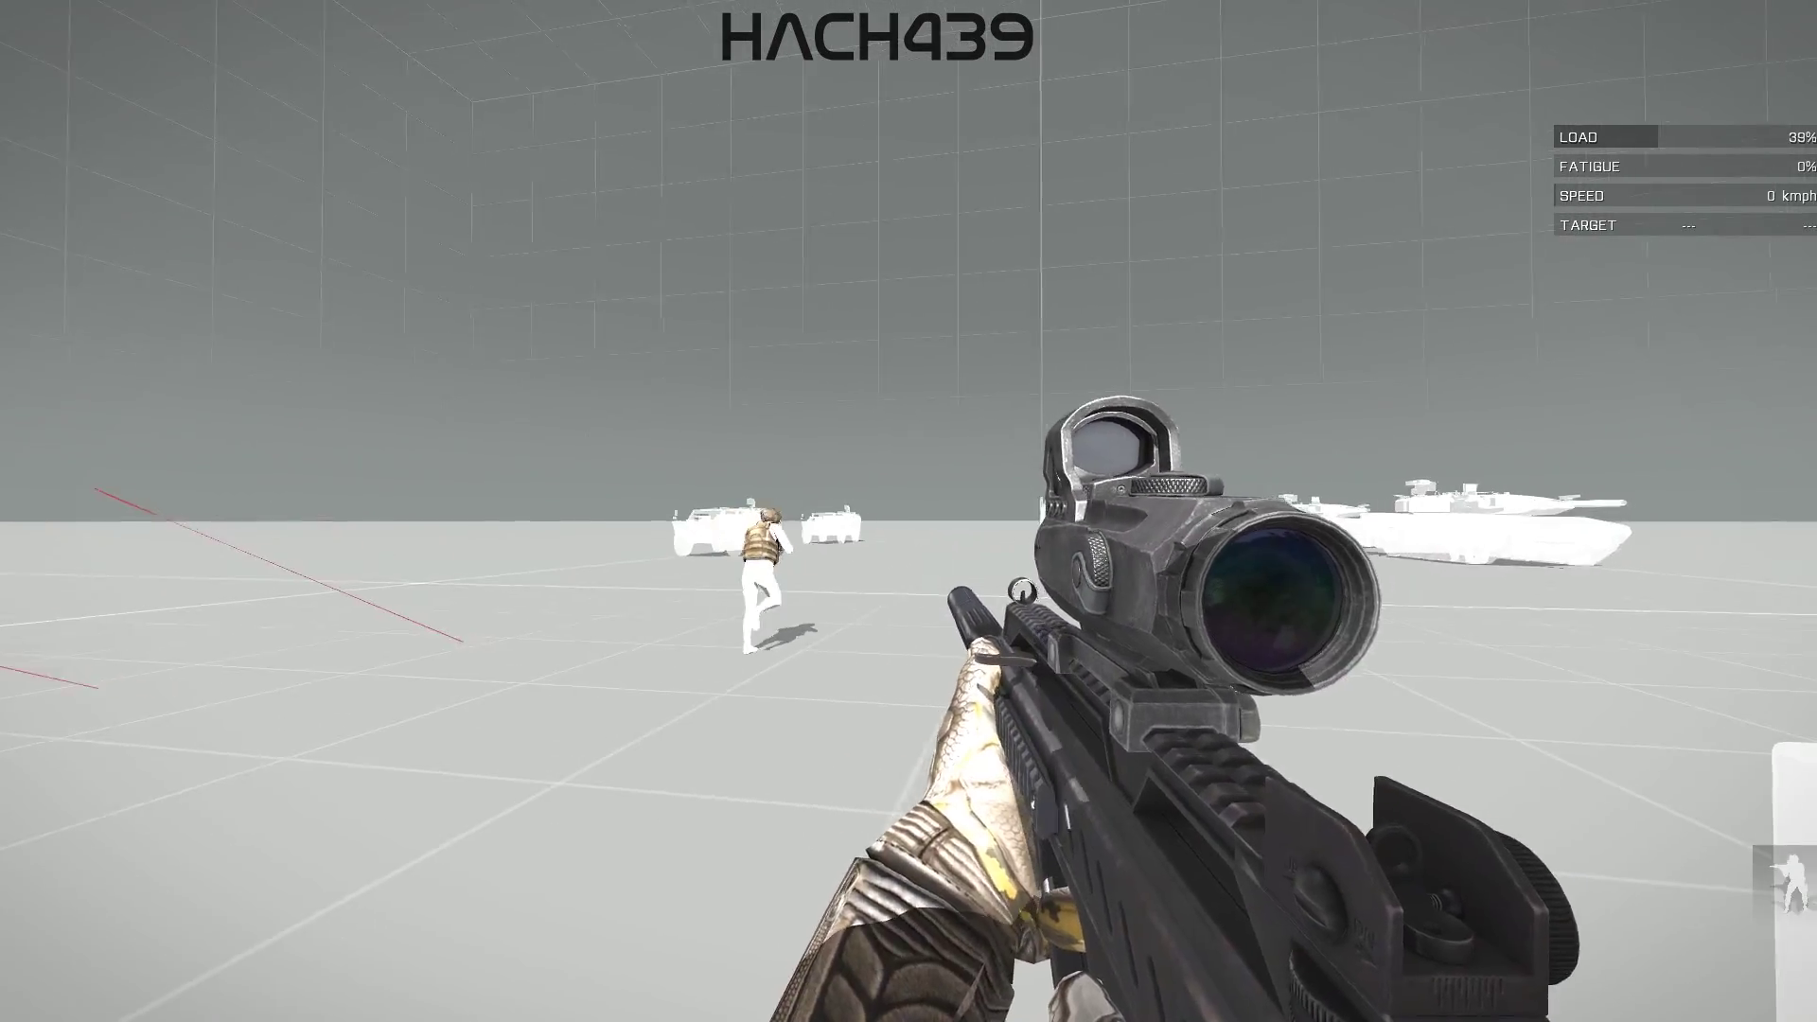
right_click(909, 511)
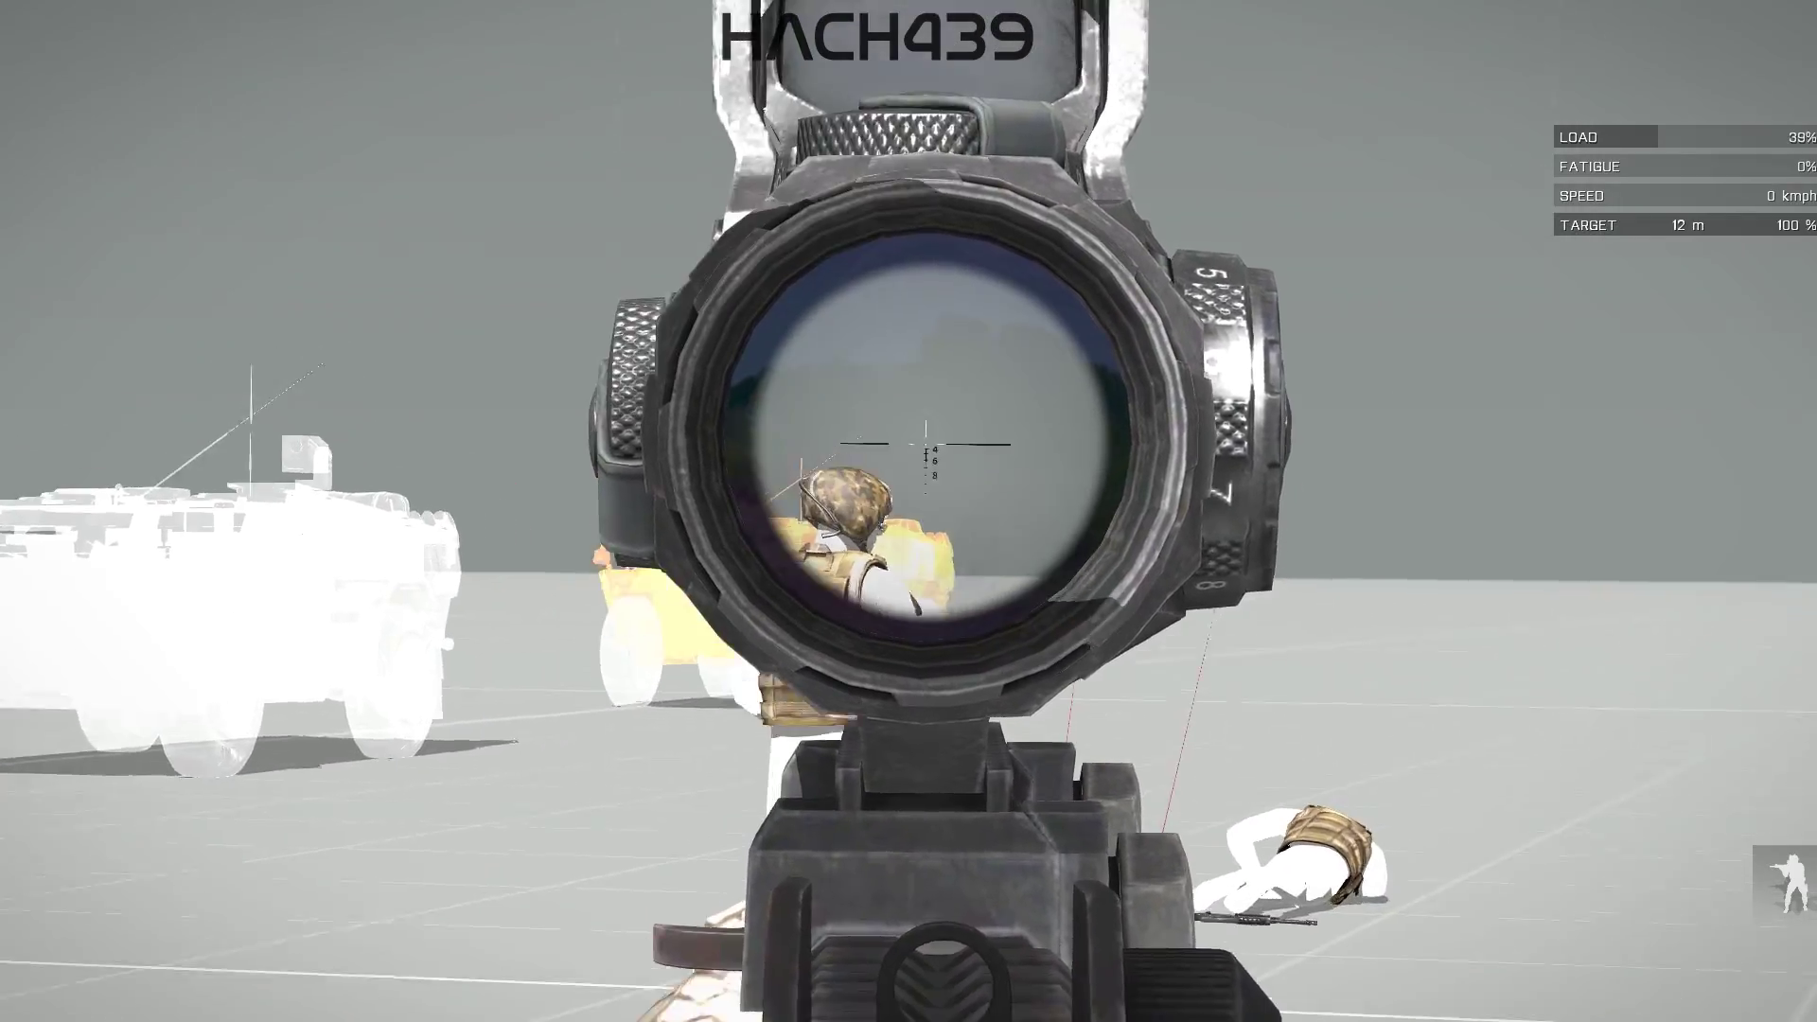
right_click(909, 511)
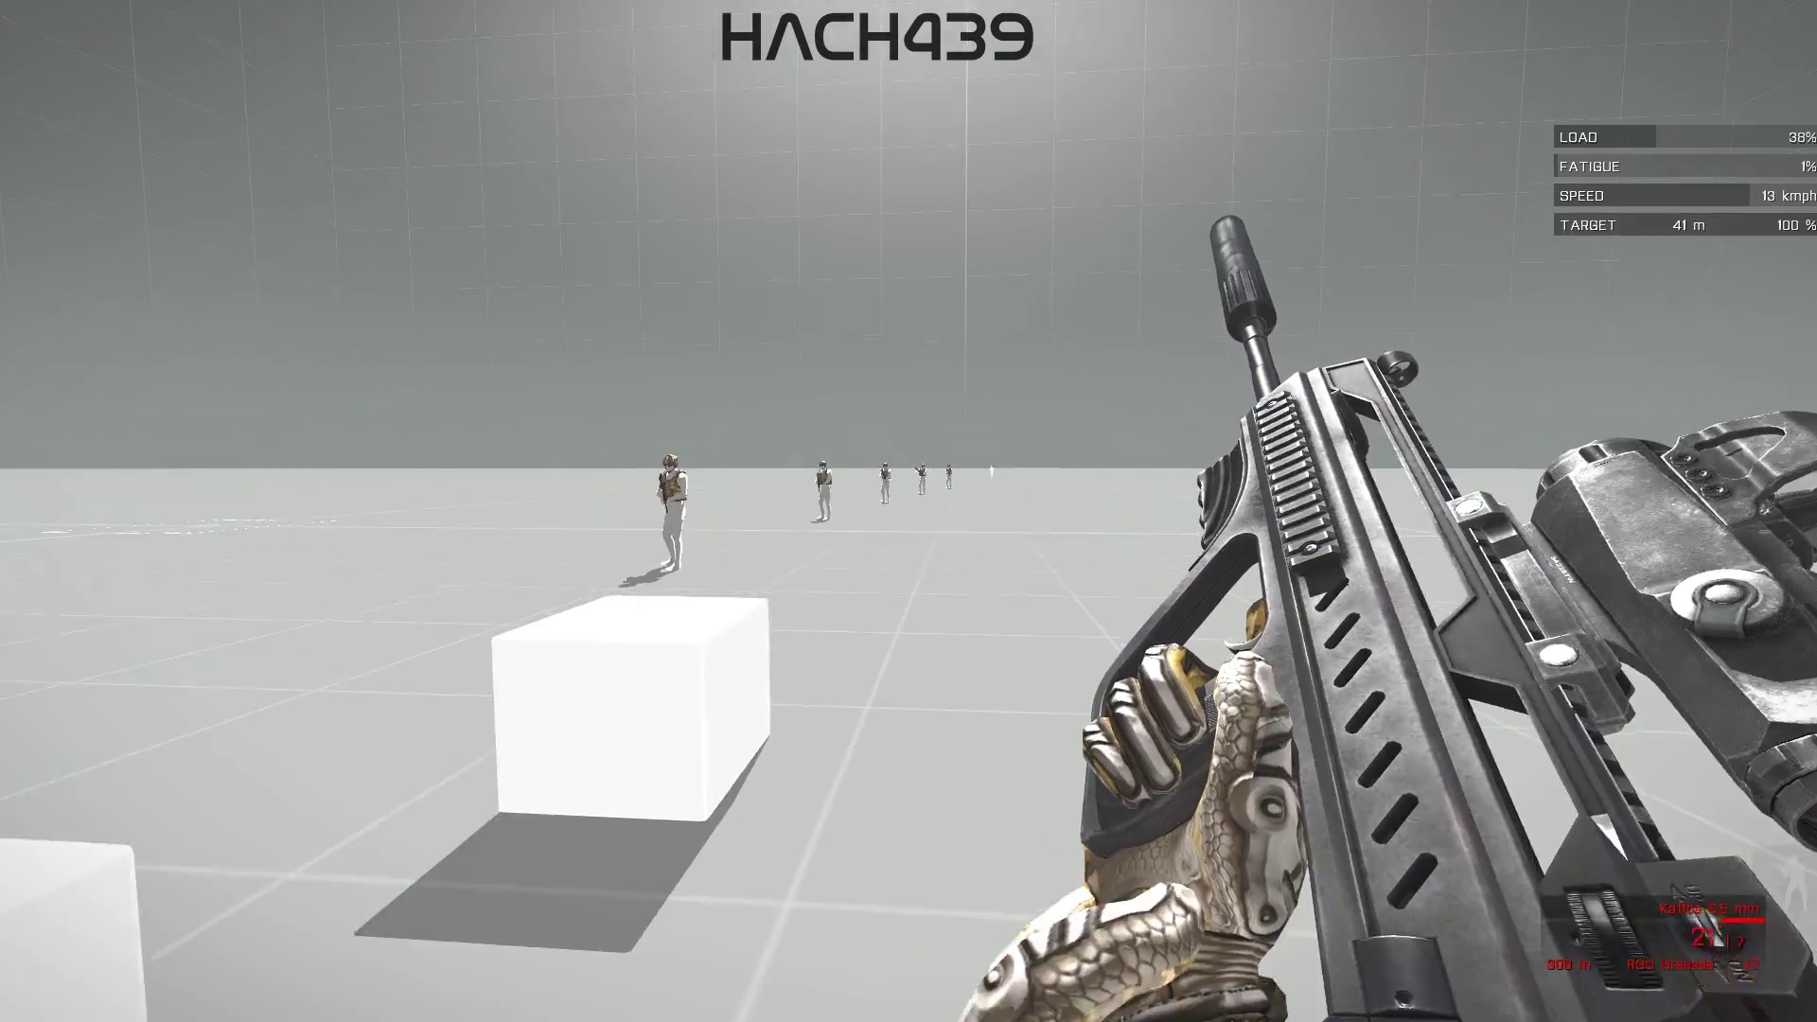
key(r)
key(w)
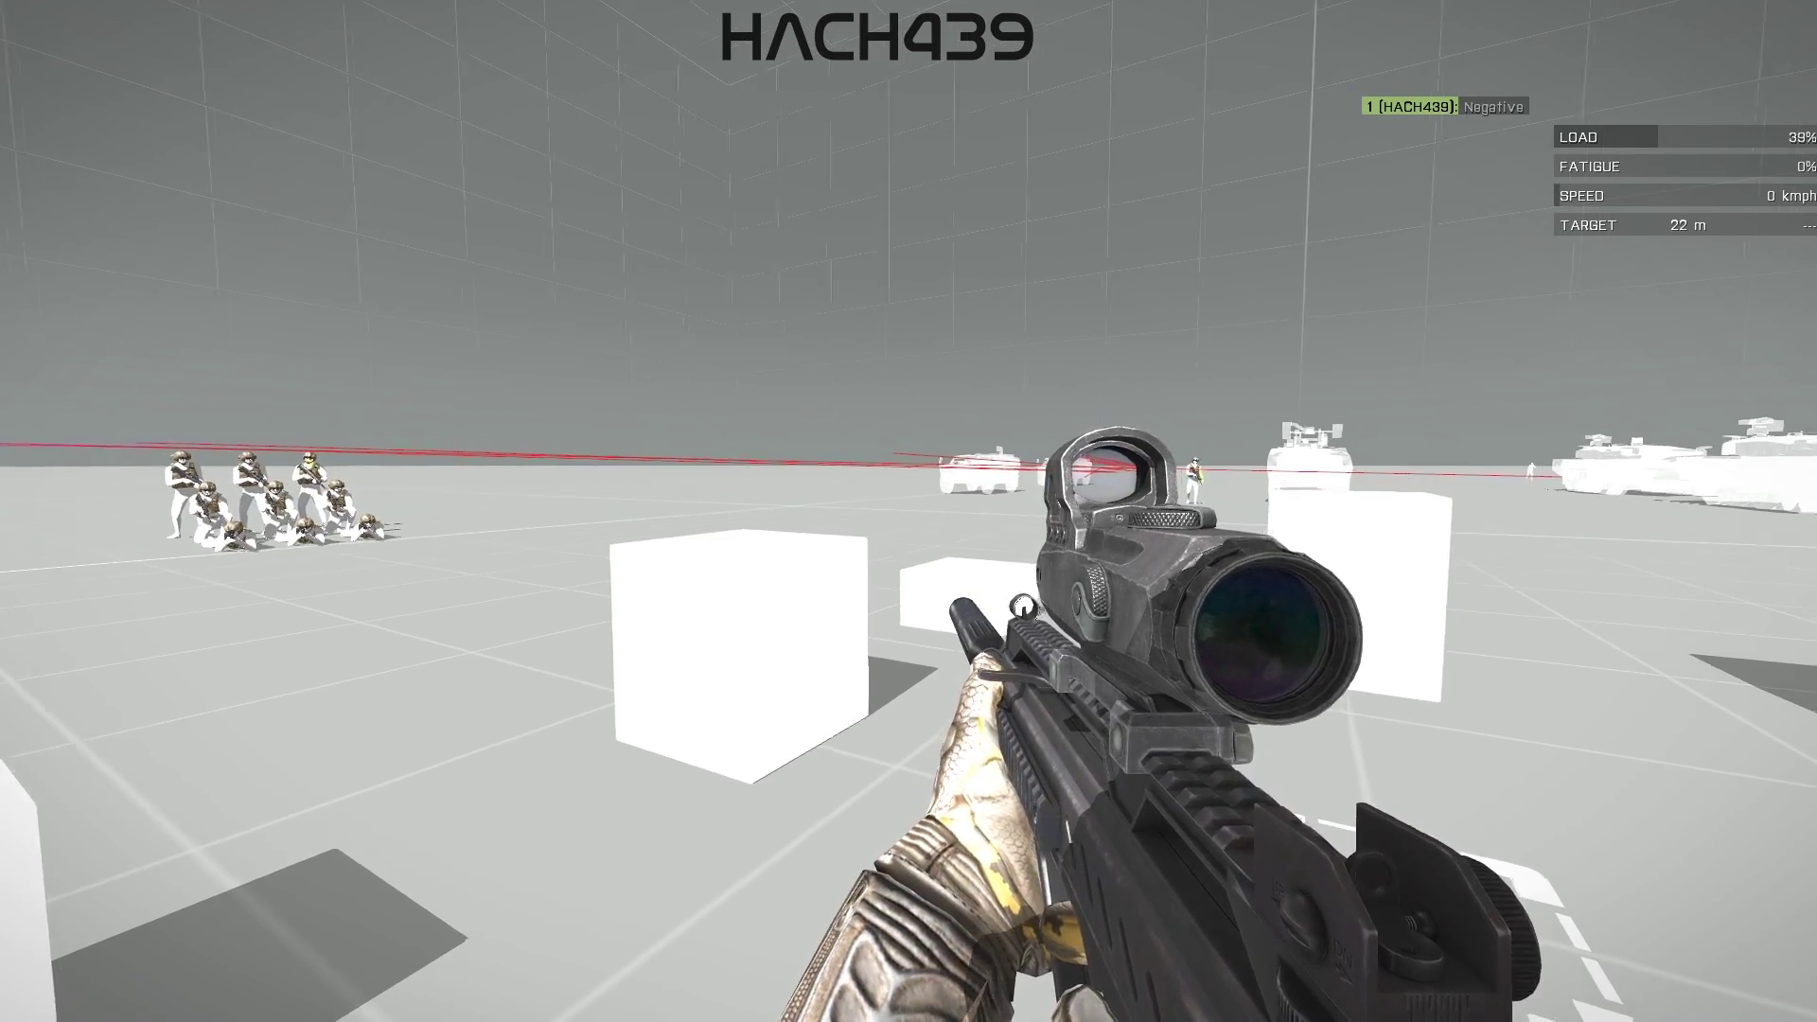
key(w)
key(w)
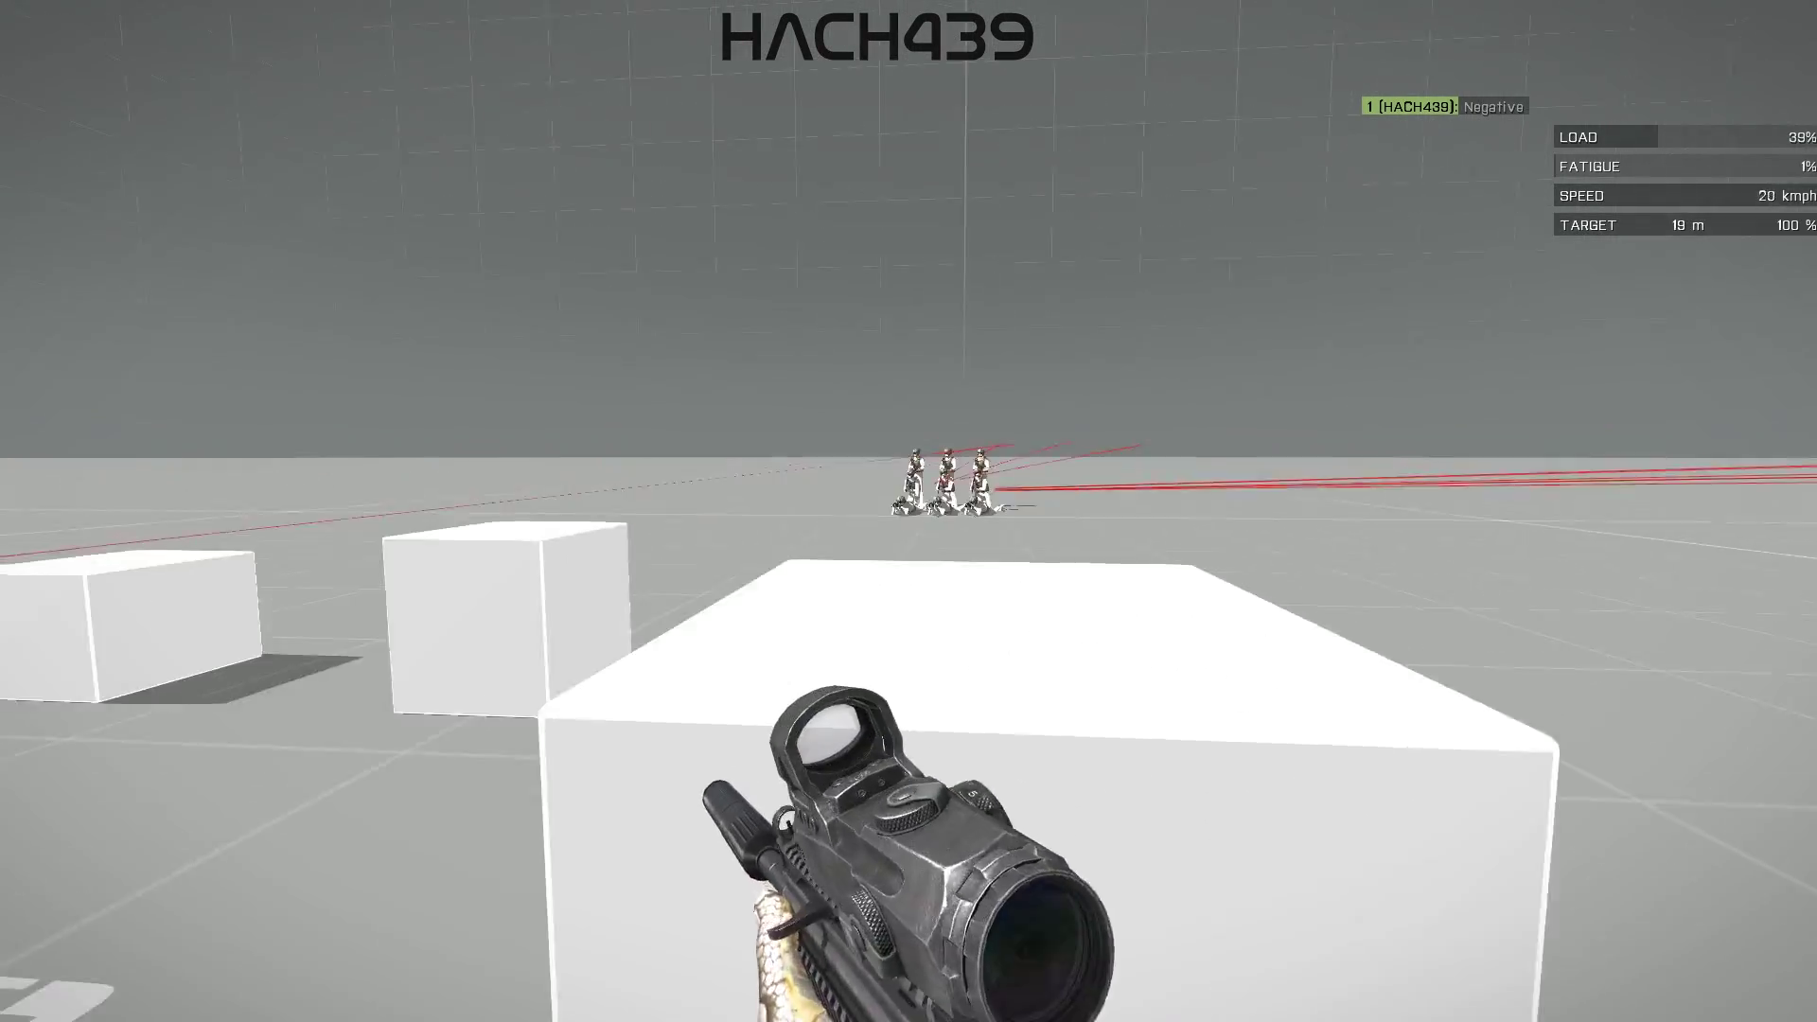
key(w)
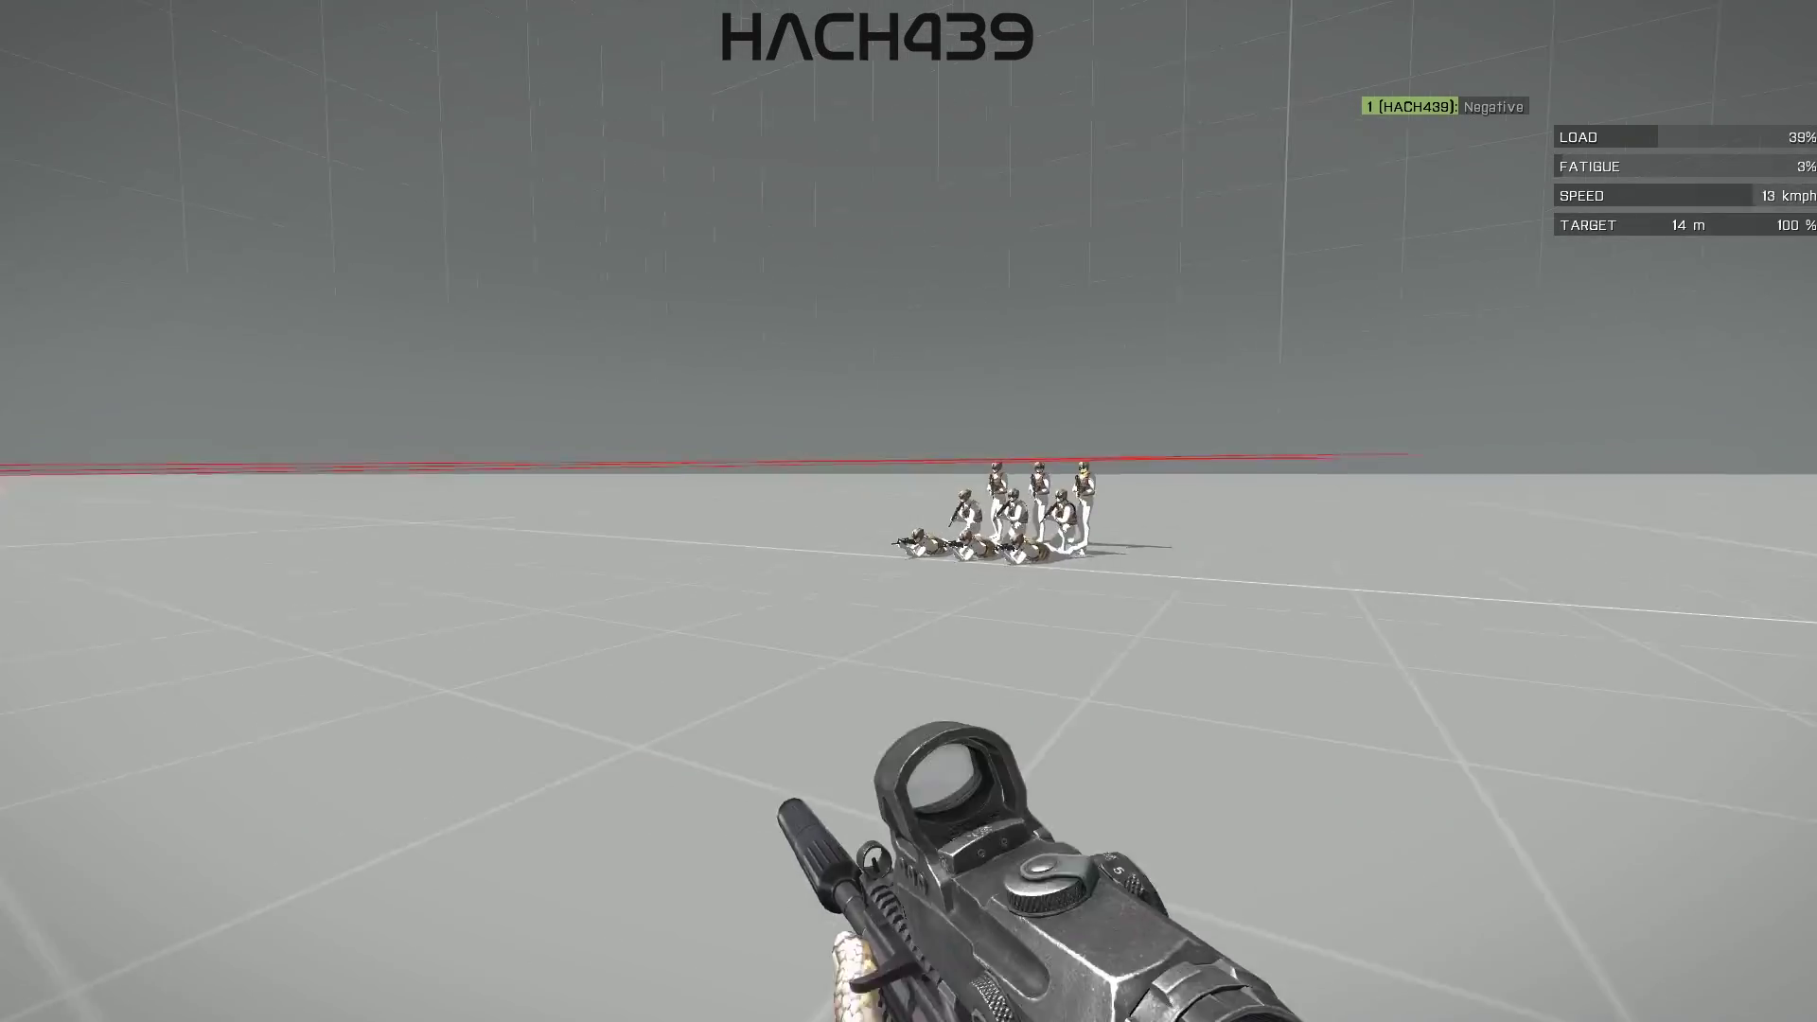
key(w)
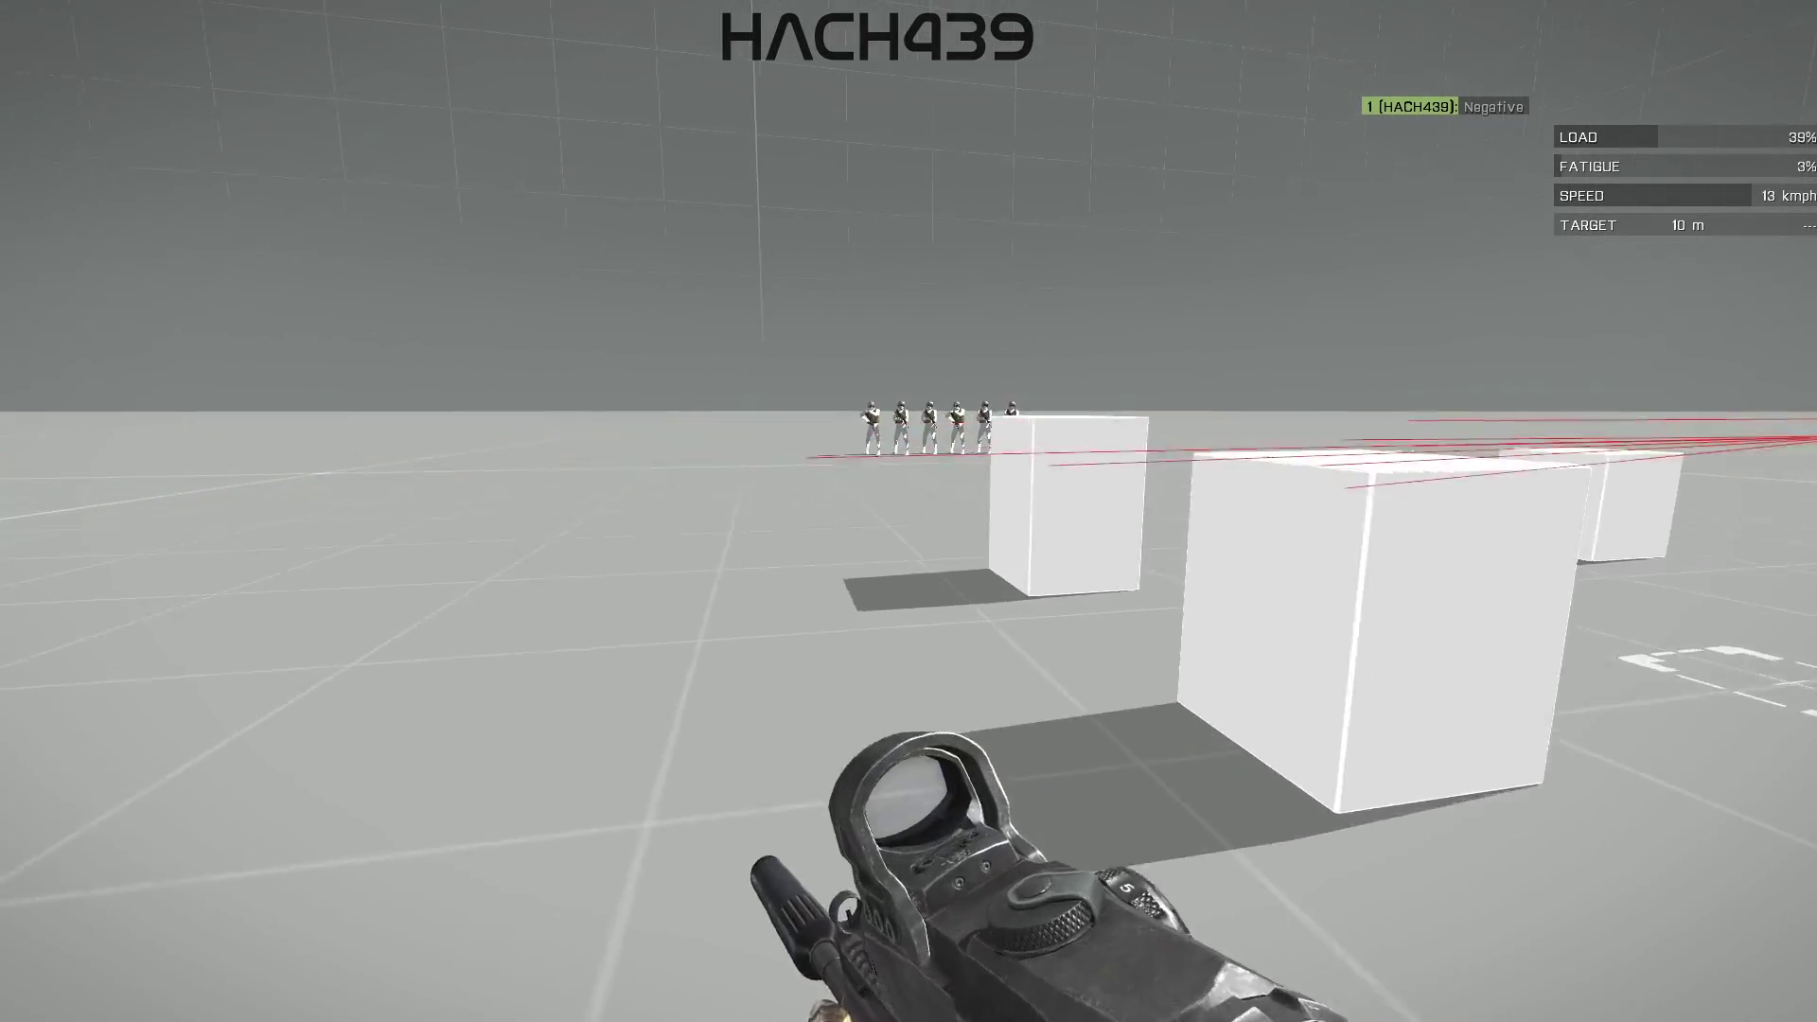
key(w)
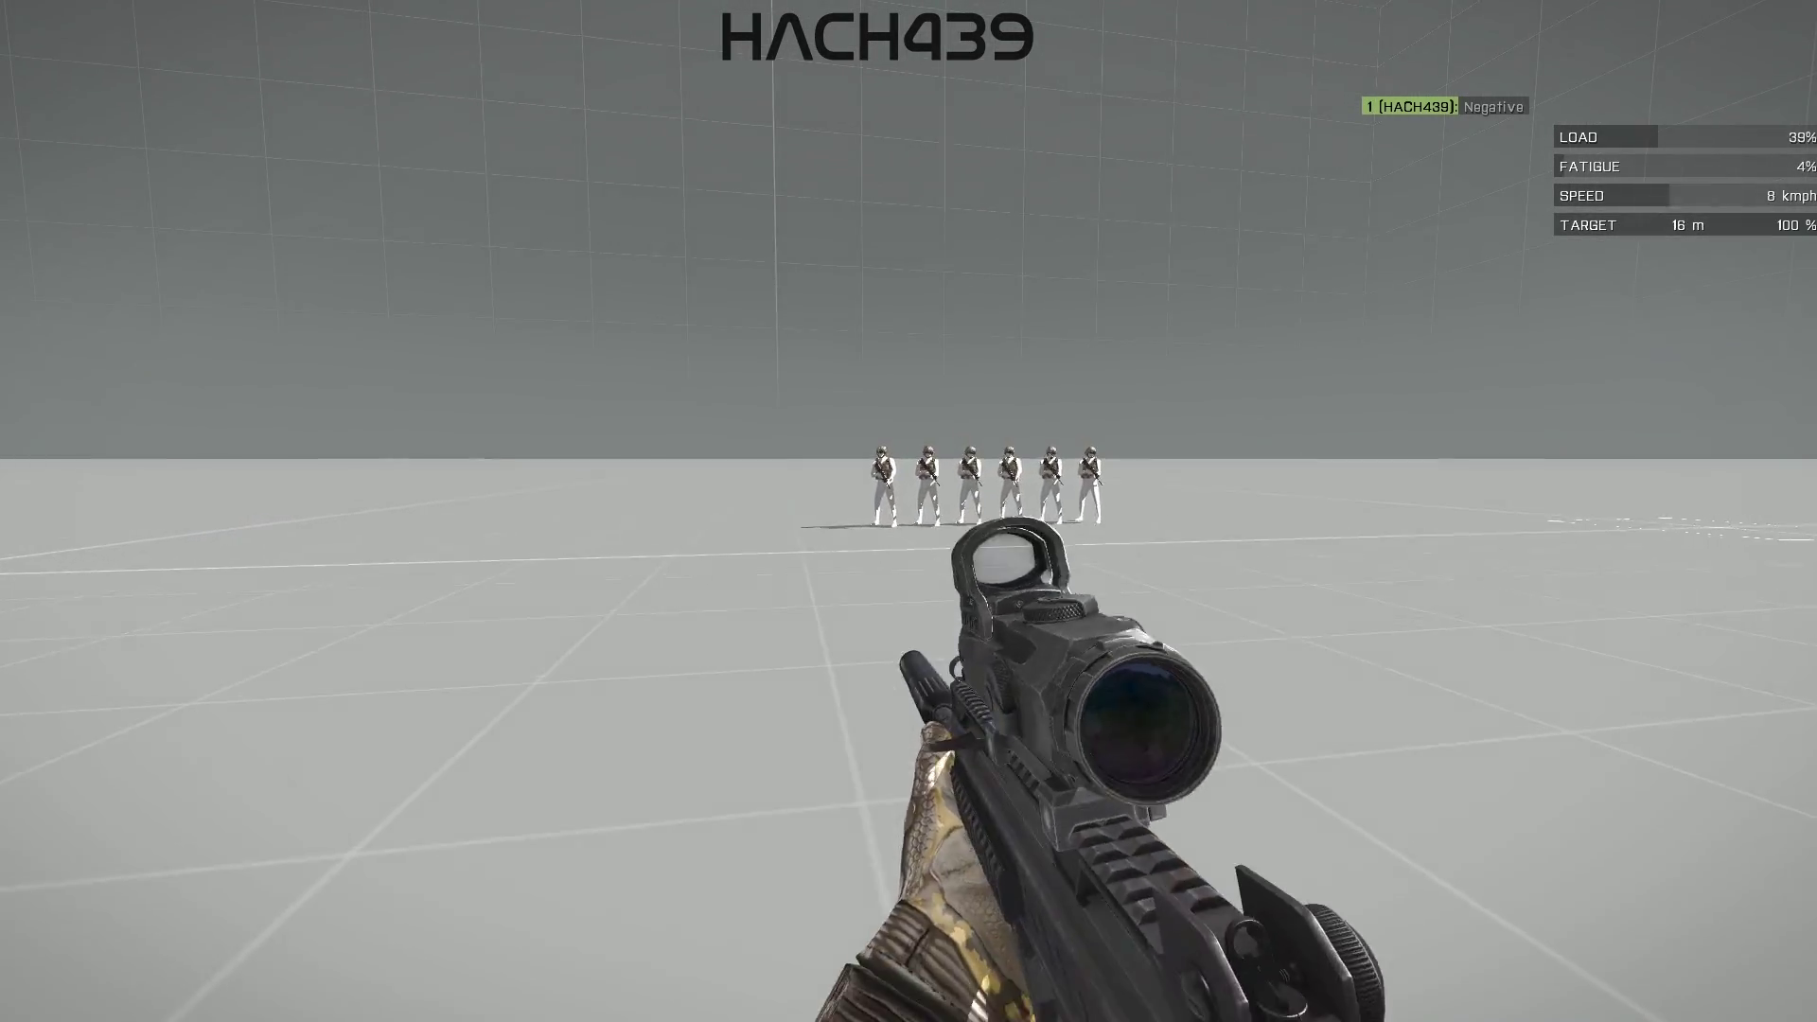
key(s)
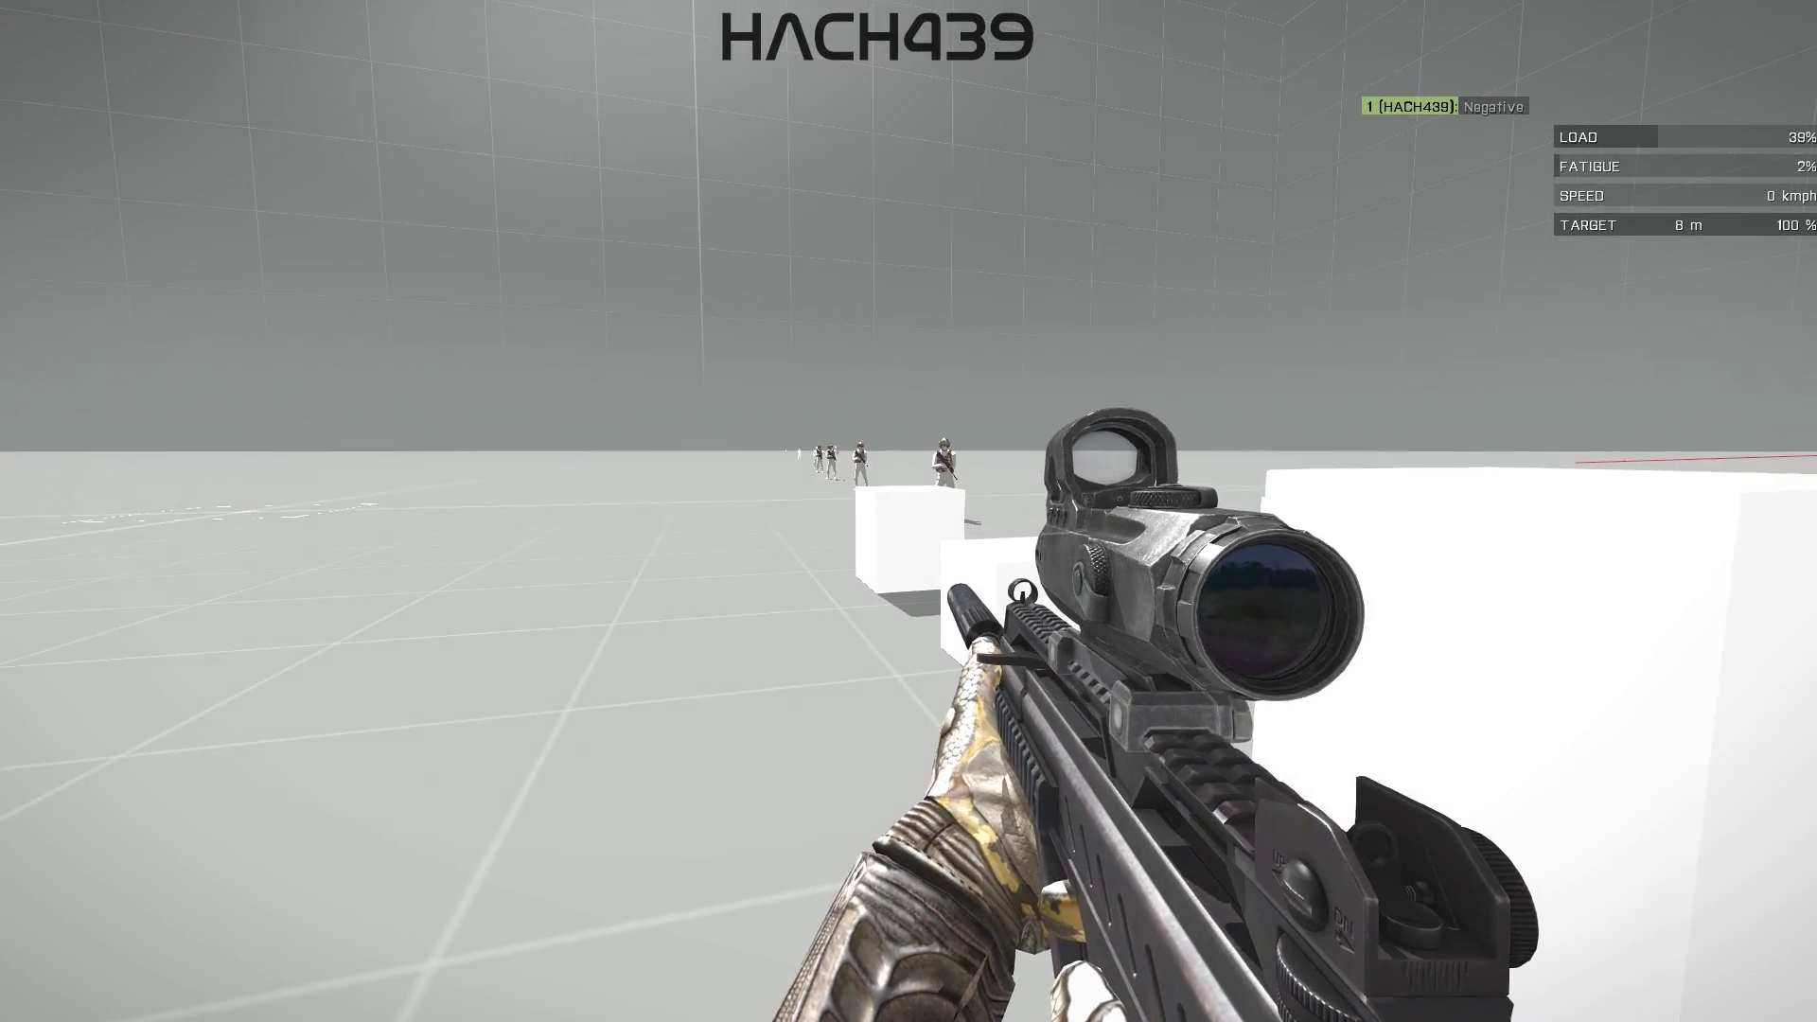